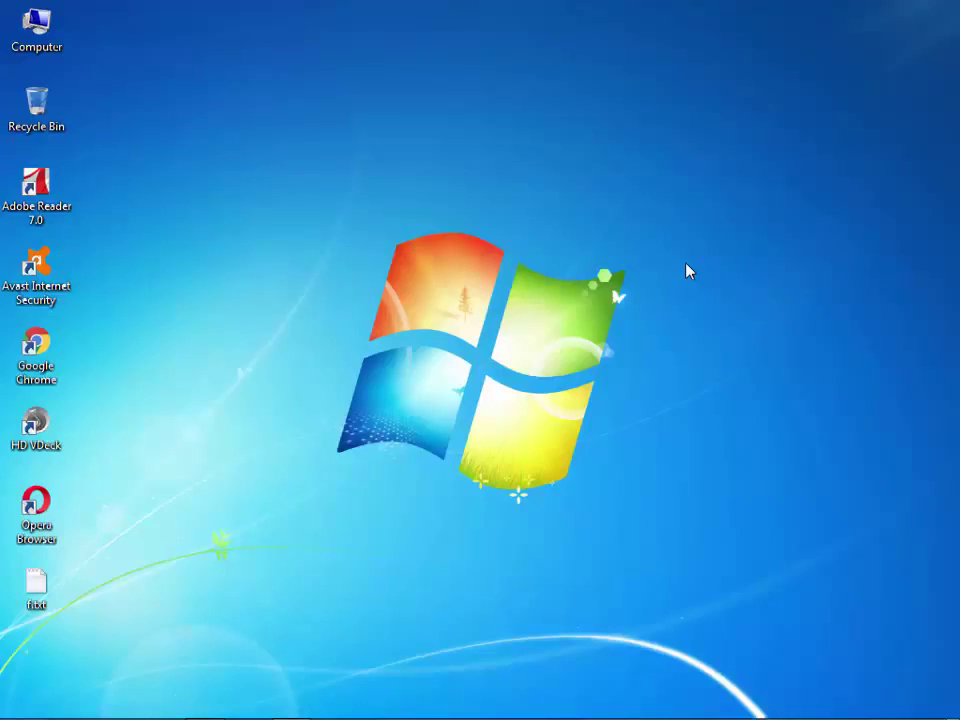
# Step: Refresh the desktop twice from the desktop context menu
pyautogui.rightClick(660, 199)
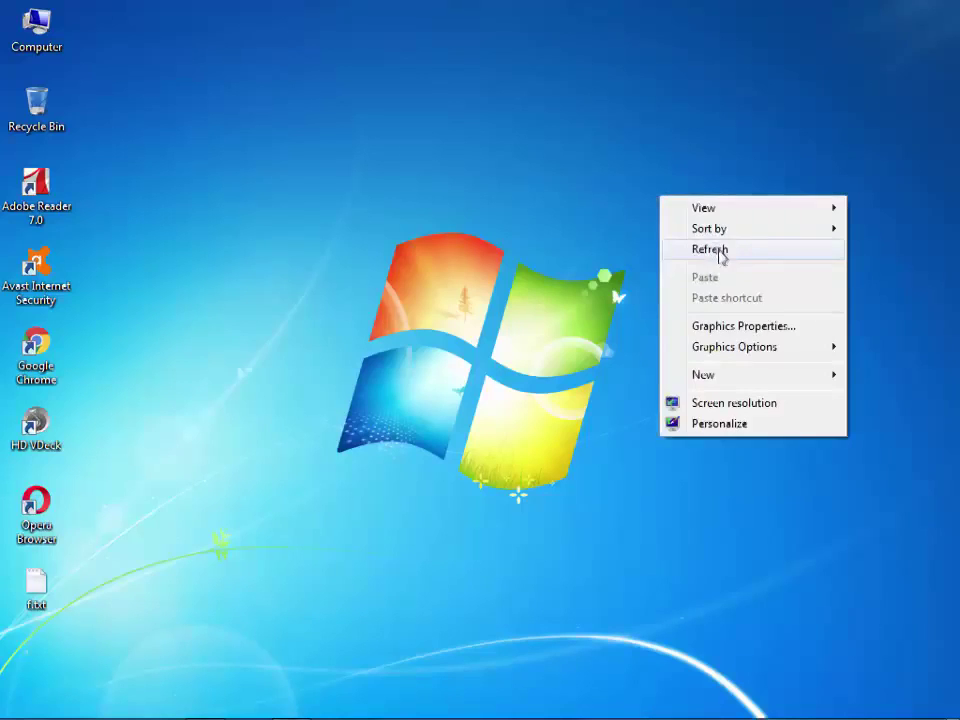
pyautogui.click(720, 255)
pyautogui.rightClick(692, 229)
pyautogui.click(764, 281)
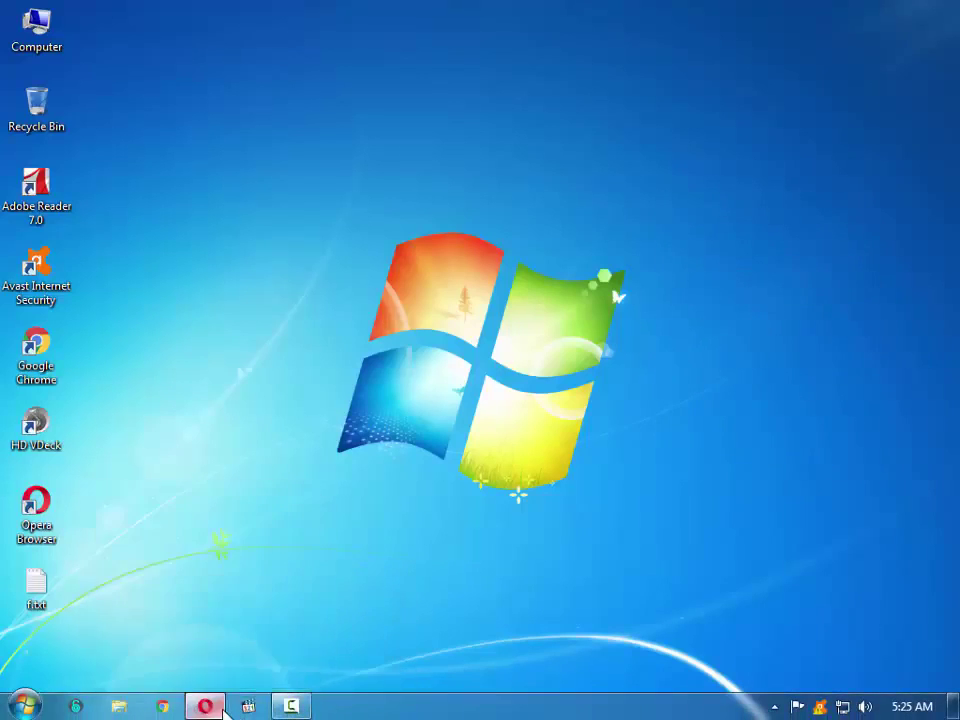
# Step: Bring up Opera and load the creator's YouTube channel page via the autocompleted address
pyautogui.click(205, 707)
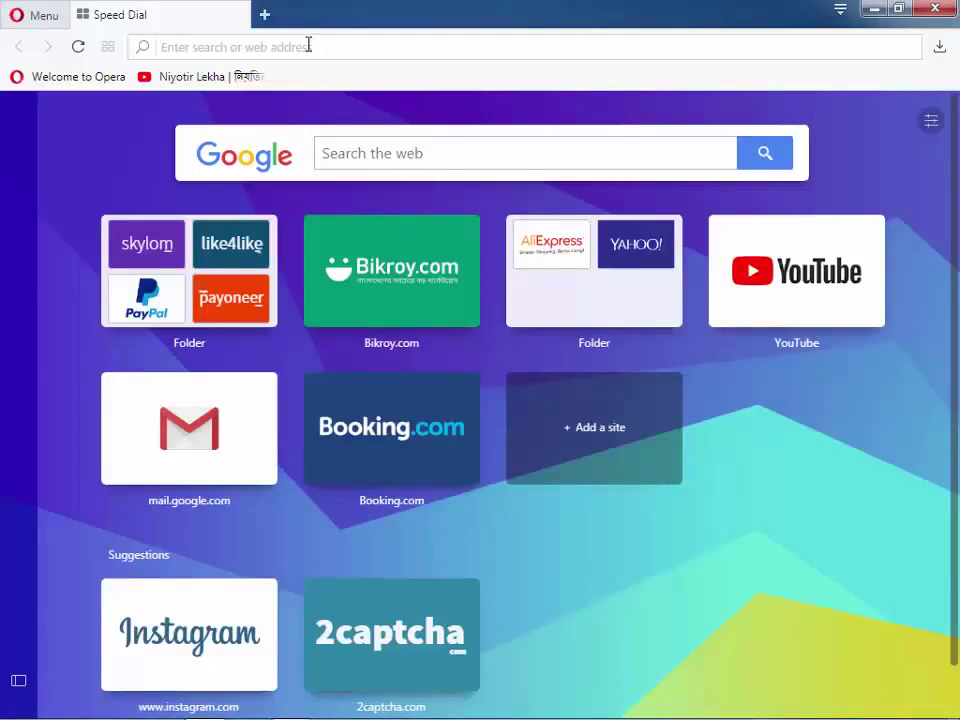
pyautogui.write('youtube.com/rjahidali')
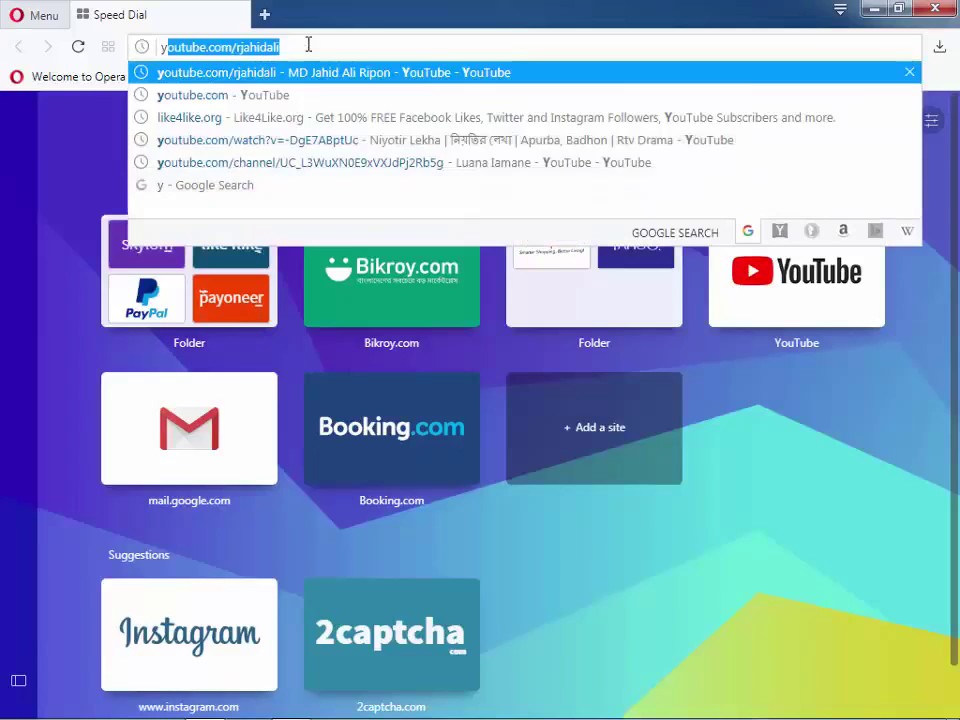
pyautogui.write('o')
pyautogui.click(308, 45)
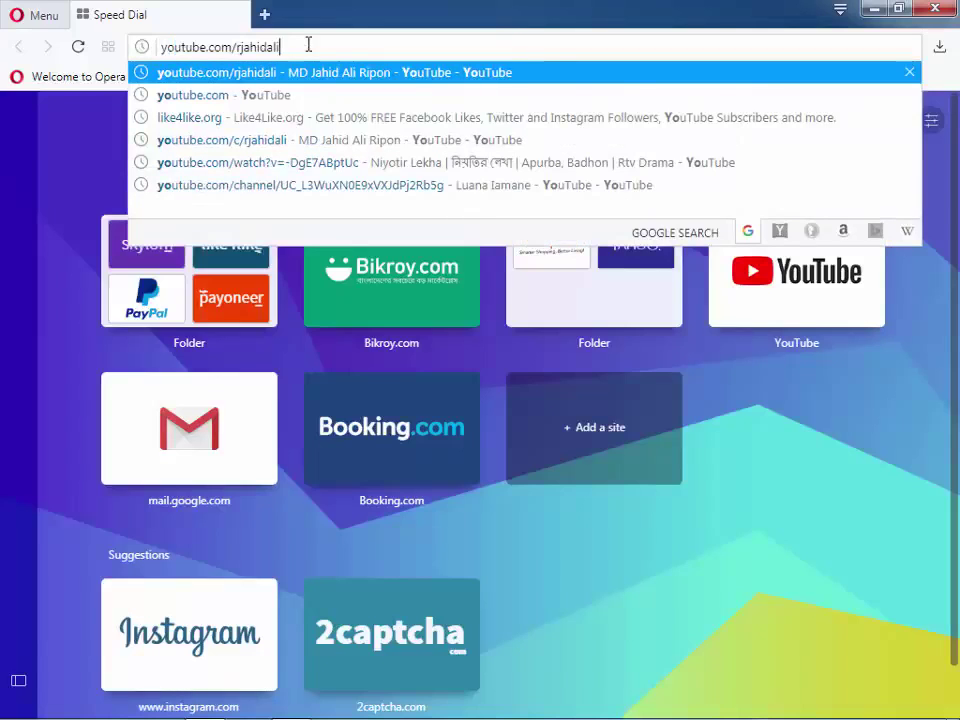
pyautogui.press('BackSpace')
pyautogui.press('BackSpace')
pyautogui.press('BackSpace')
pyautogui.press('BackSpace')
pyautogui.press('BackSpace')
pyautogui.press('BackSpace')
pyautogui.press('BackSpace')
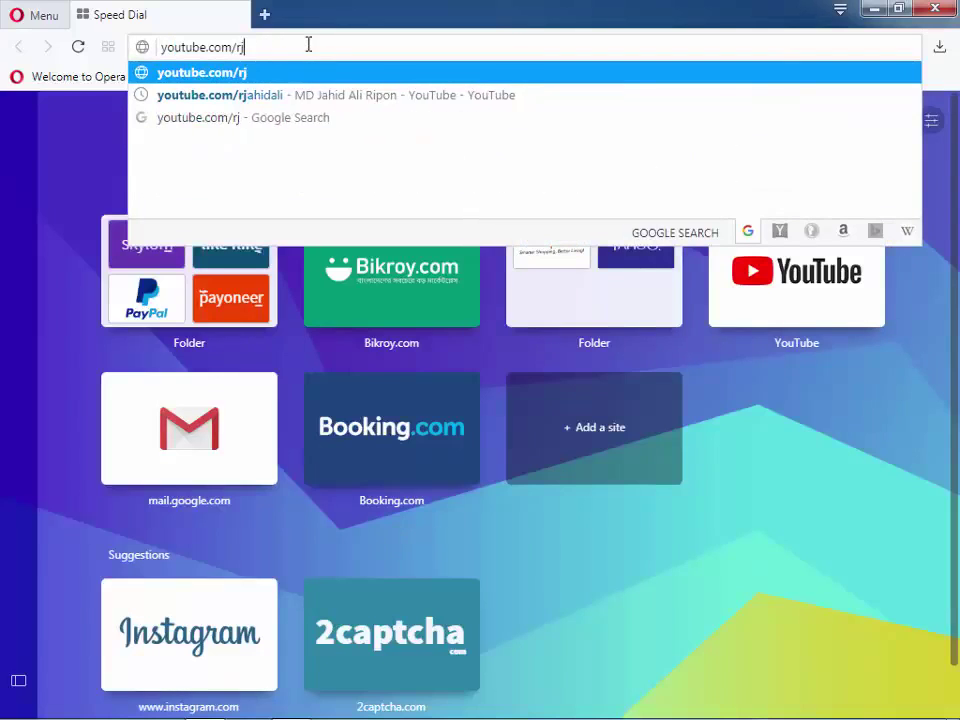
pyautogui.press('BackSpace')
pyautogui.press('BackSpace')
pyautogui.write('r')
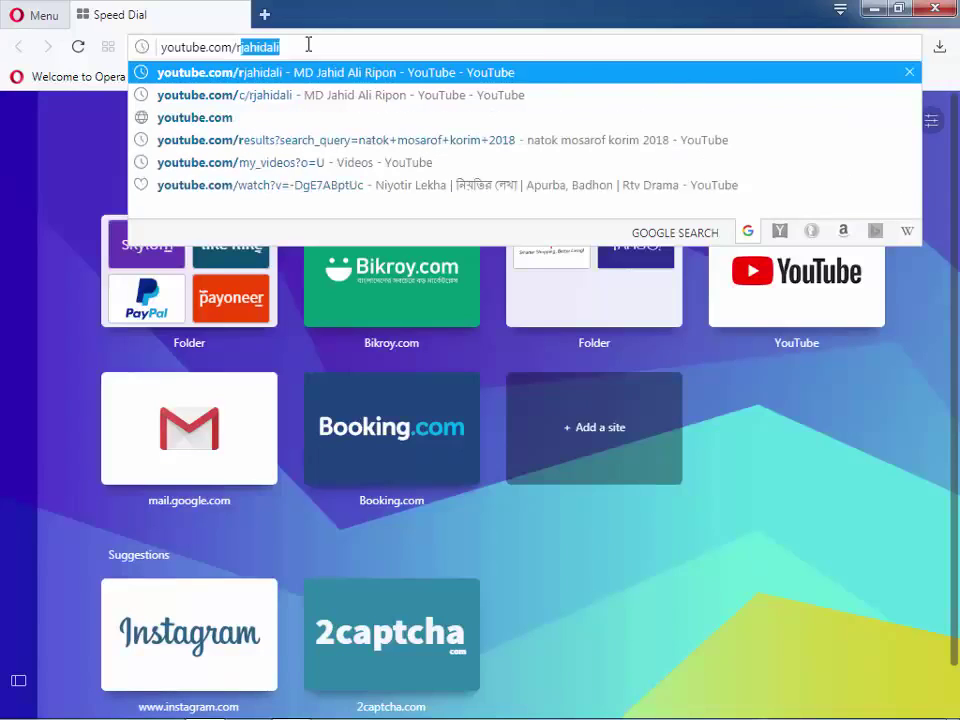
pyautogui.write('j')
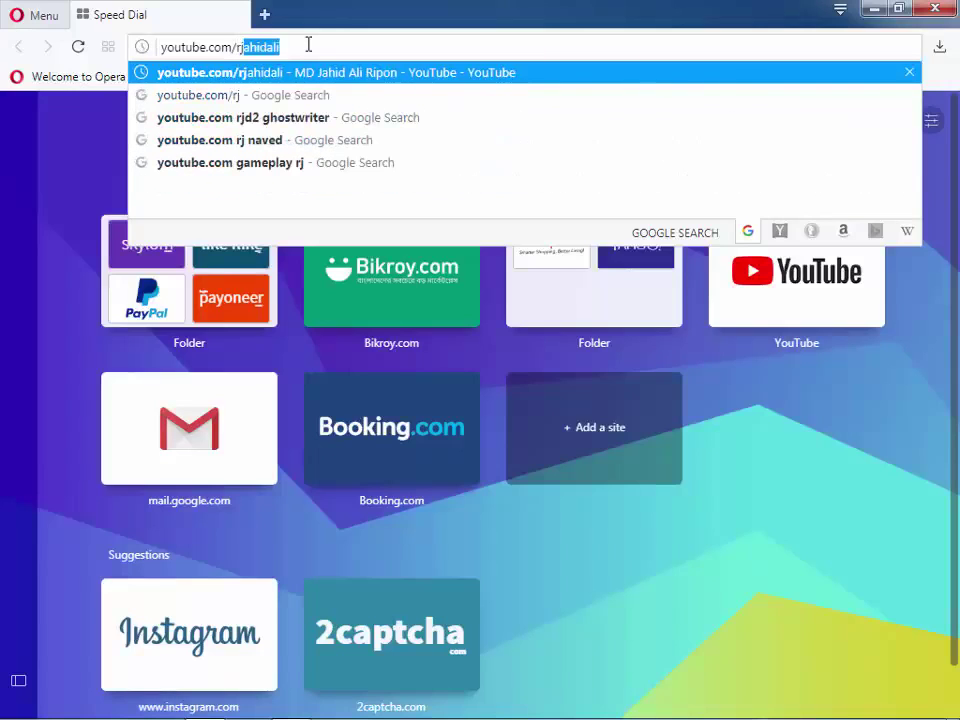
pyautogui.press('Return')
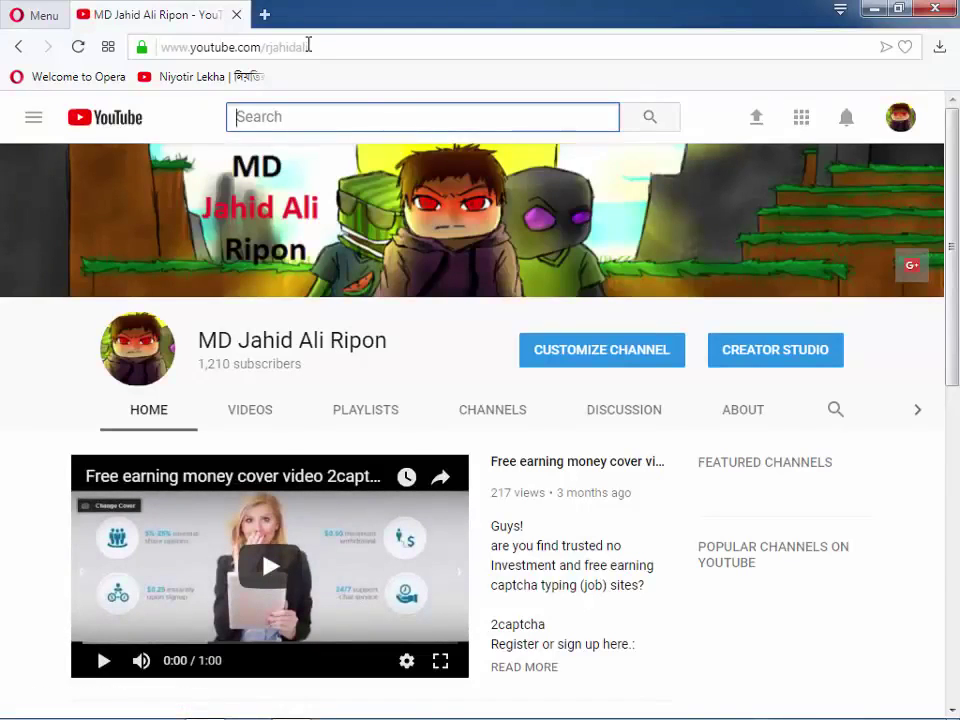
pyautogui.moveTo(465, 165)
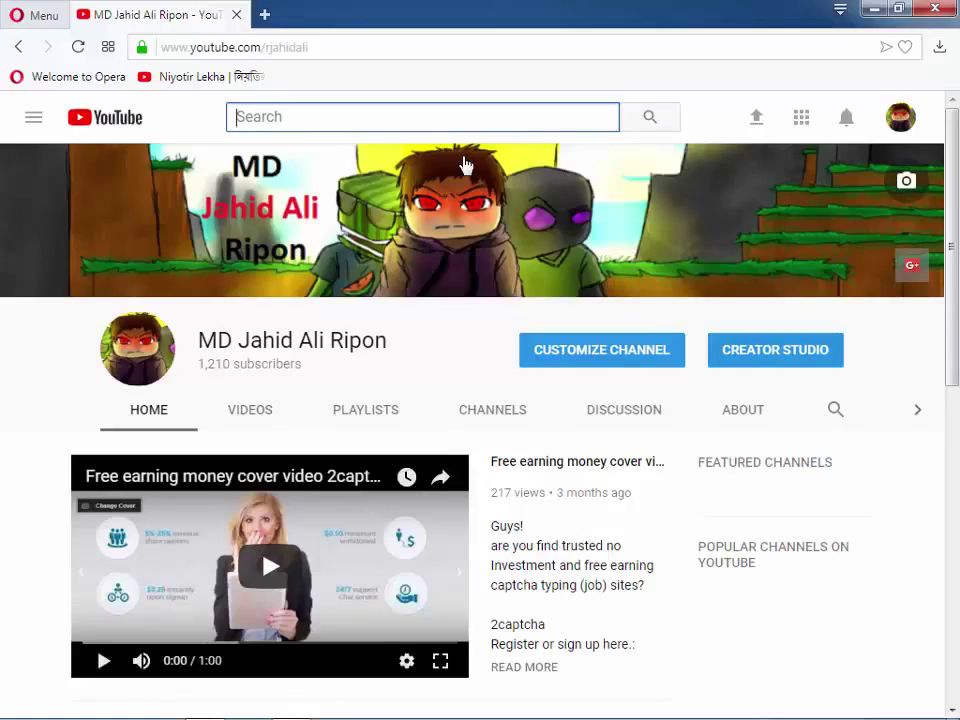
# Step: Select the channel page address, then open the profile avatar's account menu
pyautogui.click(519, 44)
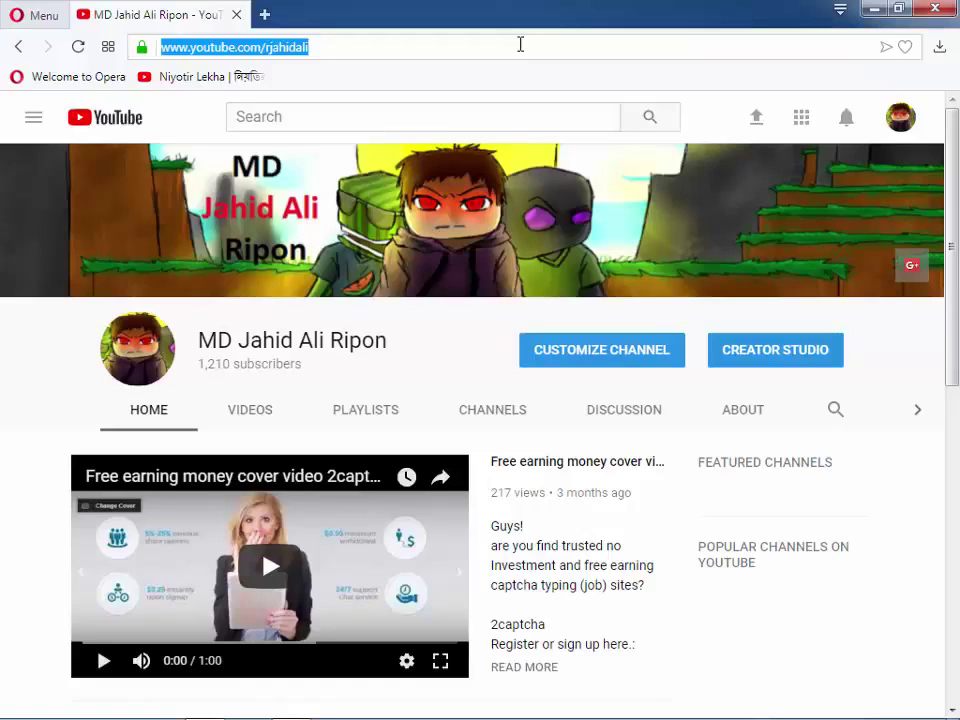
pyautogui.moveTo(470, 220)
pyautogui.click(900, 118)
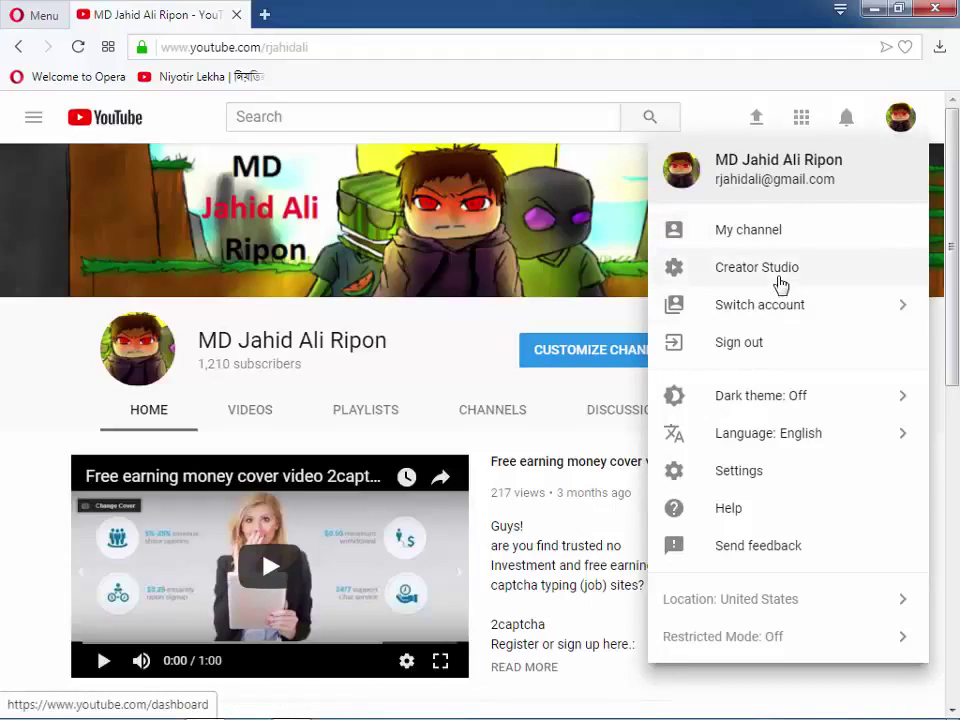
# Step: Go to Creator Studio and open Video Manager listing all 26 uploads
pyautogui.click(781, 283)
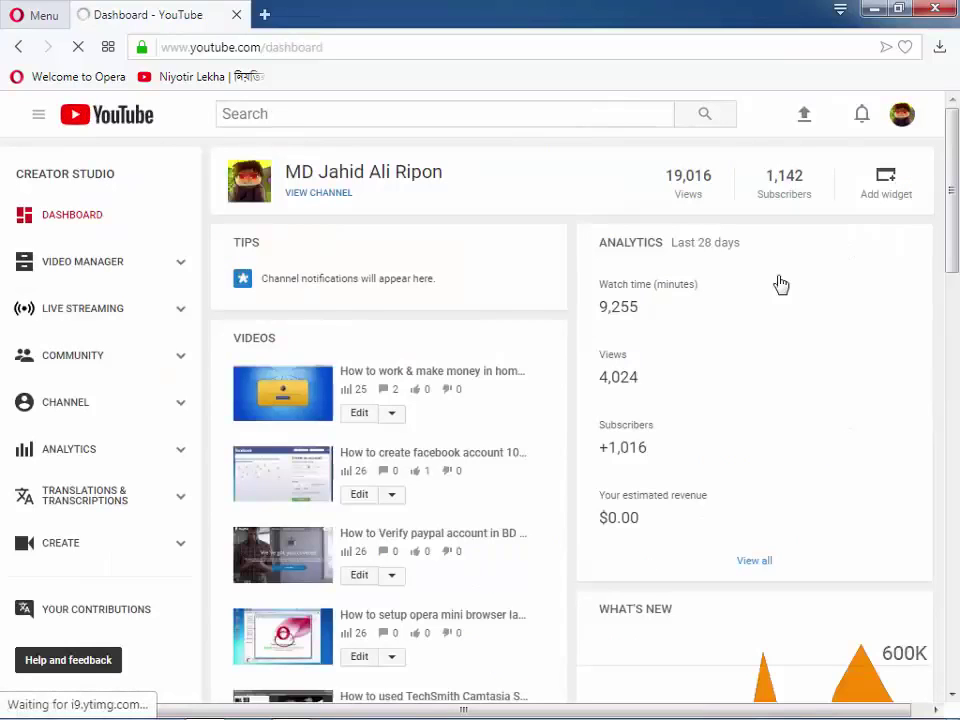
pyautogui.click(68, 276)
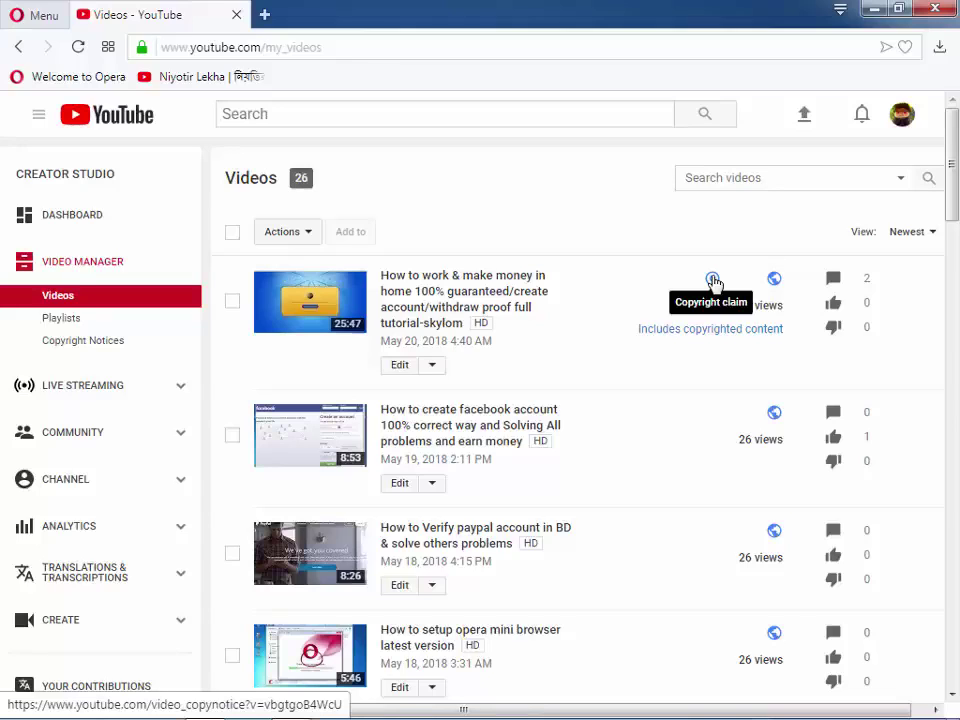
# Step: Open the newest video's copyright notice and scroll to Vydia's 7:08–9:02 claim details
pyautogui.click(715, 343)
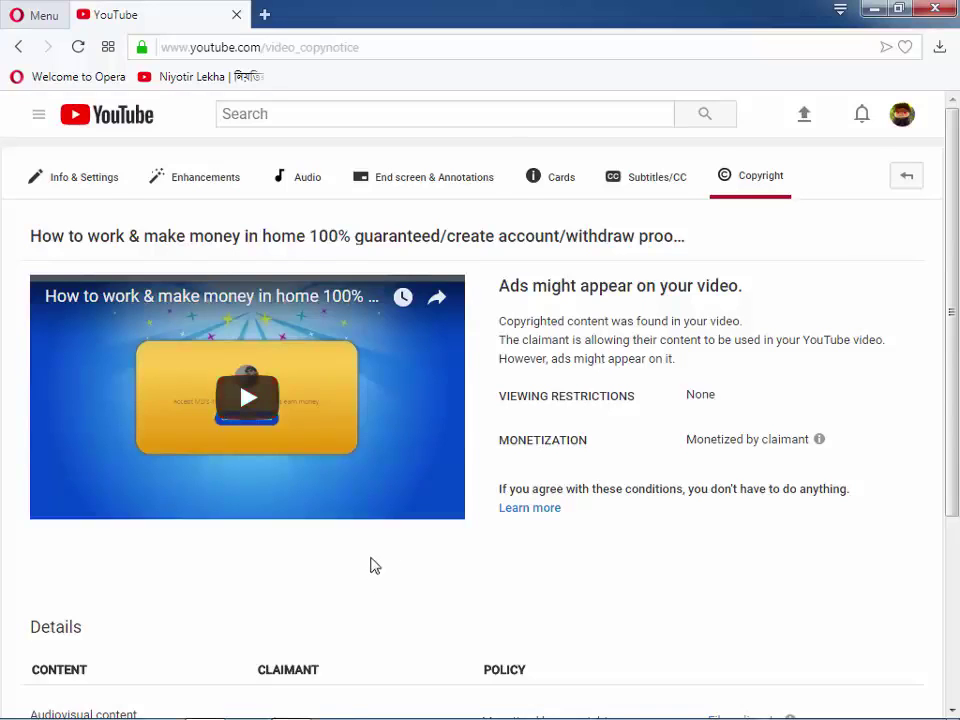
pyautogui.scroll(-2, 380, 560)
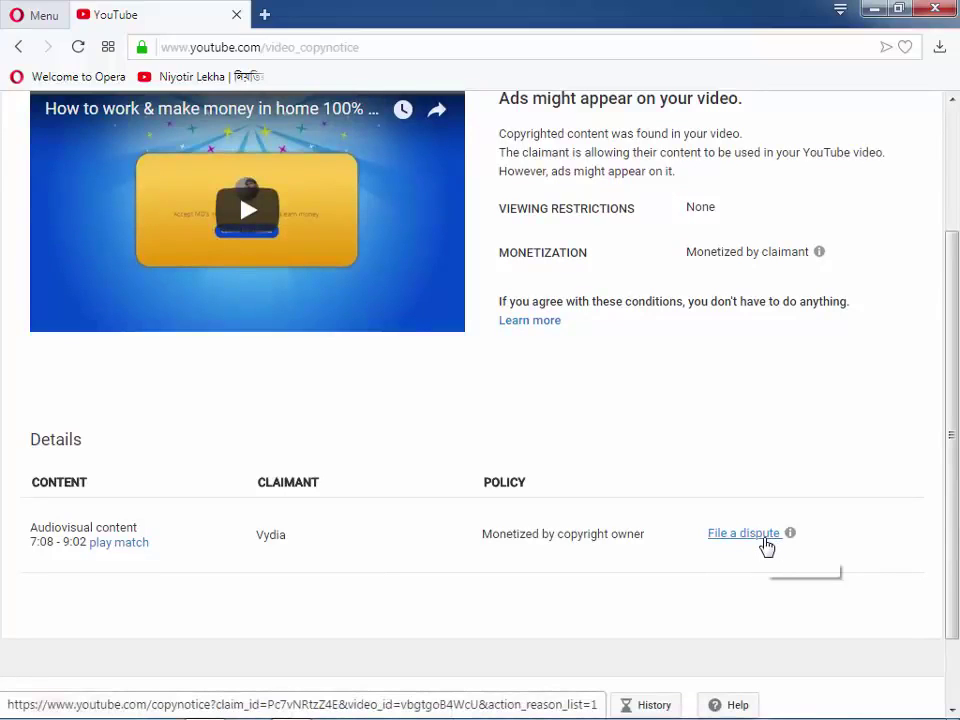
# Step: Start a dispute on the claim and review the listed dispute reasons
pyautogui.click(766, 541)
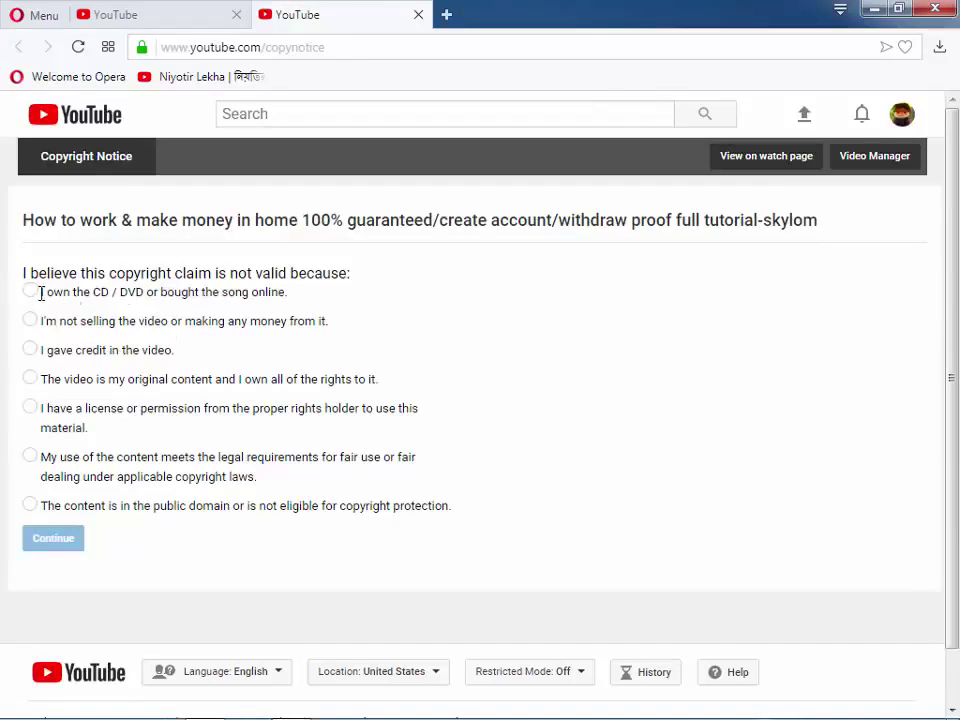
pyautogui.moveTo(37, 291); pyautogui.dragTo(118, 312)
pyautogui.moveTo(43, 321); pyautogui.dragTo(124, 321)
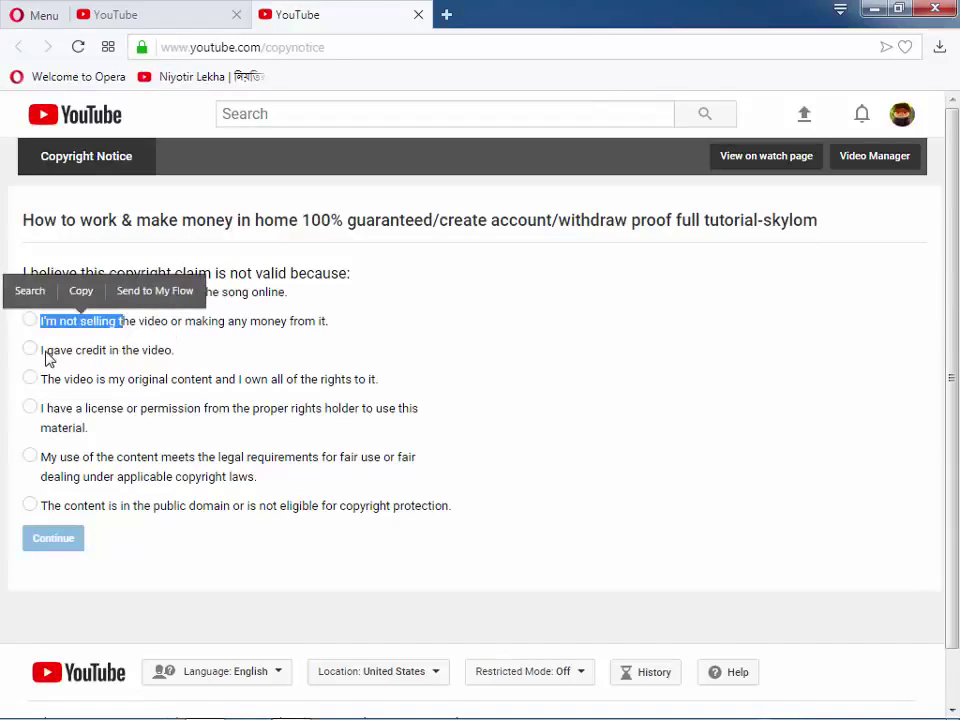
pyautogui.moveTo(47, 350)
pyautogui.mouseDown()
pyautogui.moveTo(106, 350)
pyautogui.moveTo(158, 380)
pyautogui.mouseUp()
pyautogui.moveTo(62, 408); pyautogui.dragTo(150, 410)
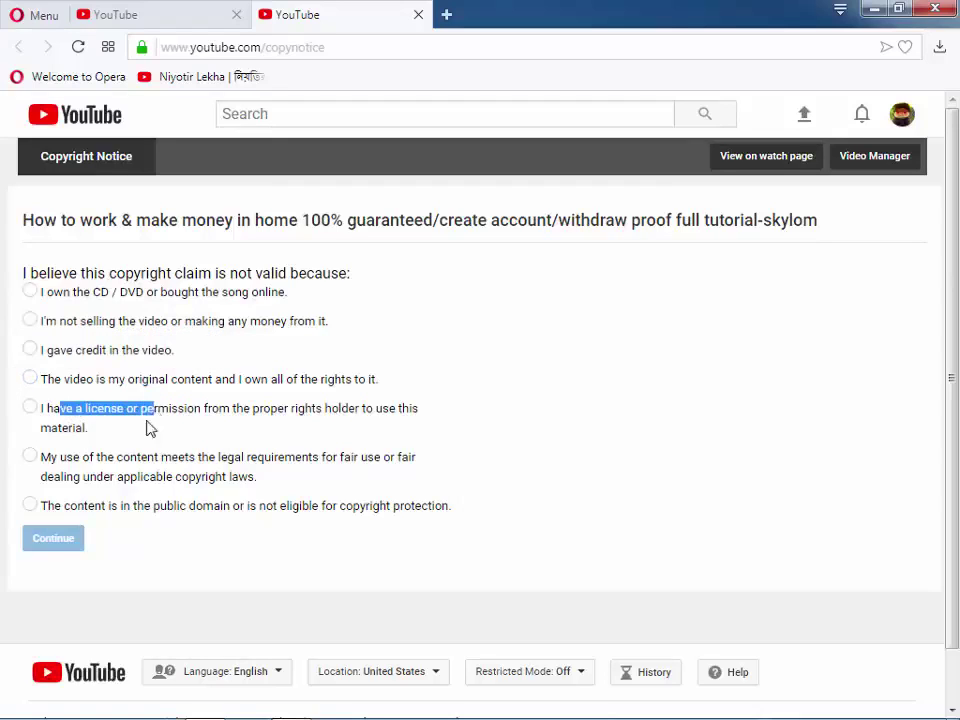
pyautogui.moveTo(60, 457); pyautogui.dragTo(160, 462)
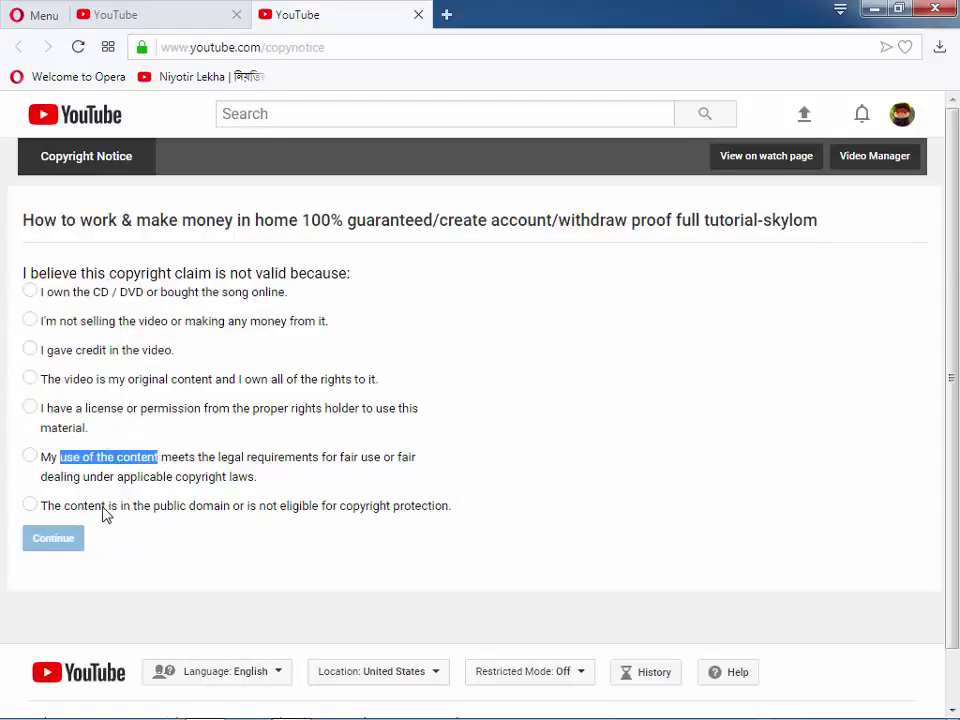
pyautogui.moveTo(102, 507); pyautogui.dragTo(187, 509)
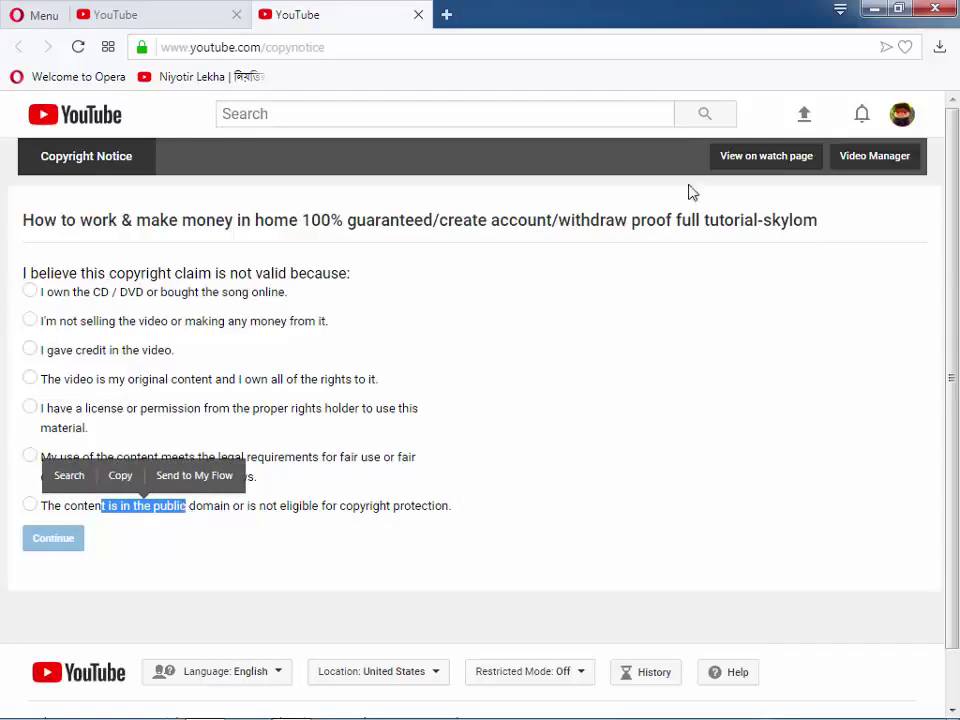
pyautogui.click(523, 487)
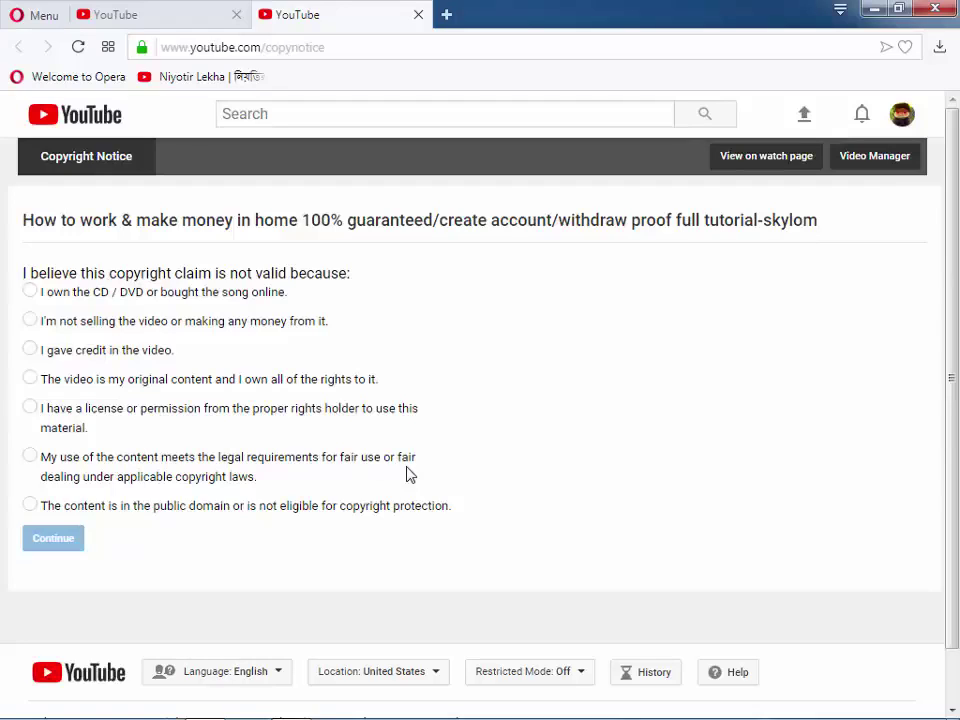
# Step: Choose 'I have a license or permission' as the dispute reason and continue
pyautogui.click(30, 407)
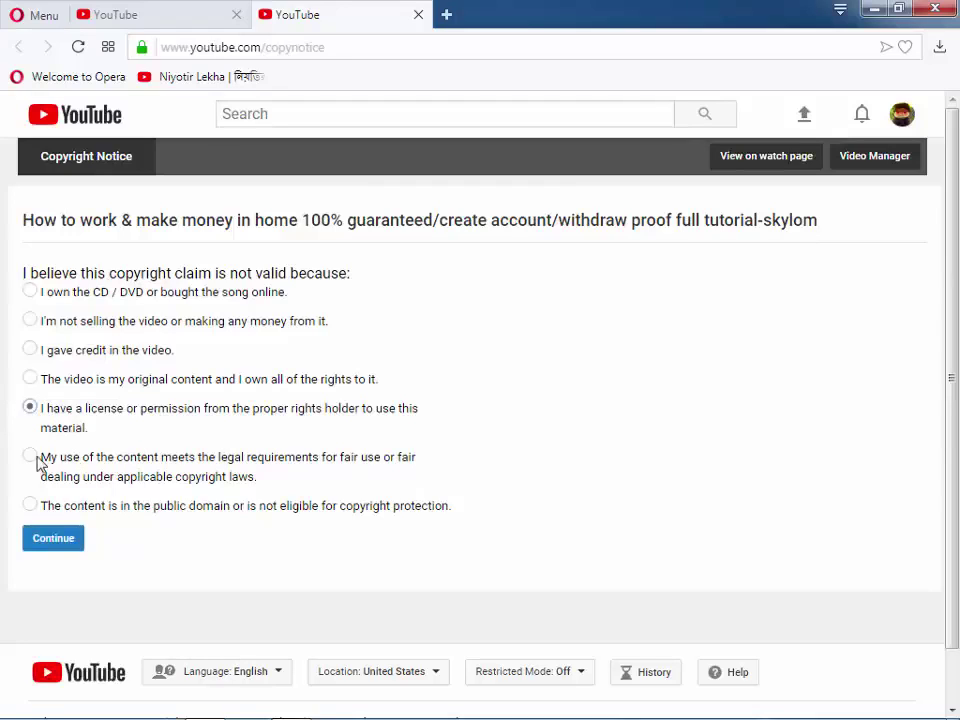
pyautogui.click(36, 460)
pyautogui.click(30, 408)
pyautogui.click(29, 460)
pyautogui.click(29, 410)
pyautogui.click(55, 541)
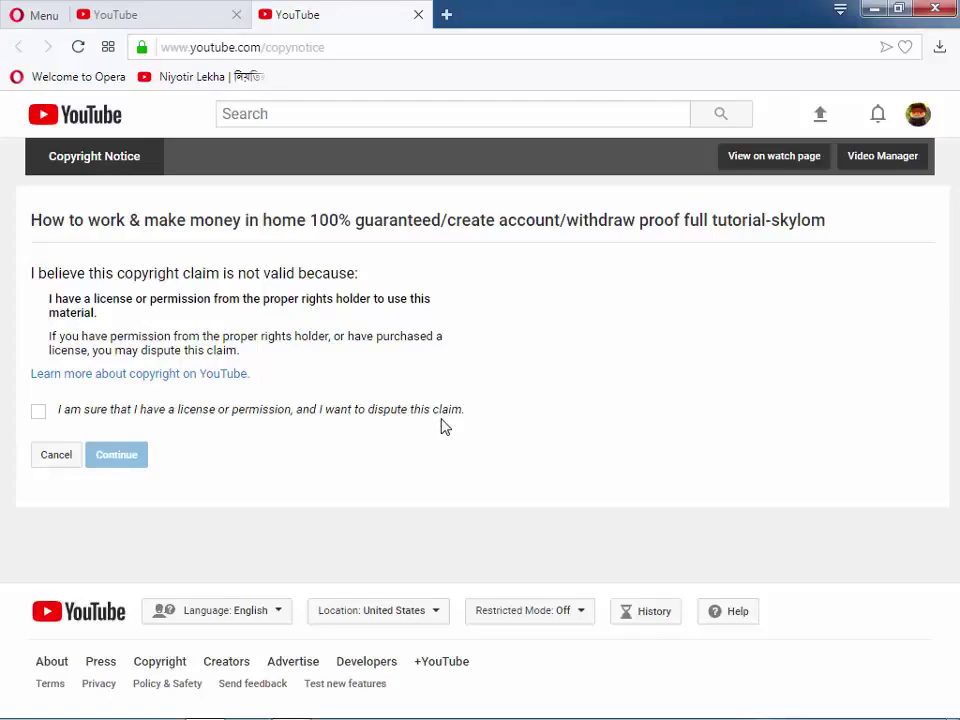
# Step: Confirm 'I am sure that I have a license' and continue to the claim form
pyautogui.click(39, 413)
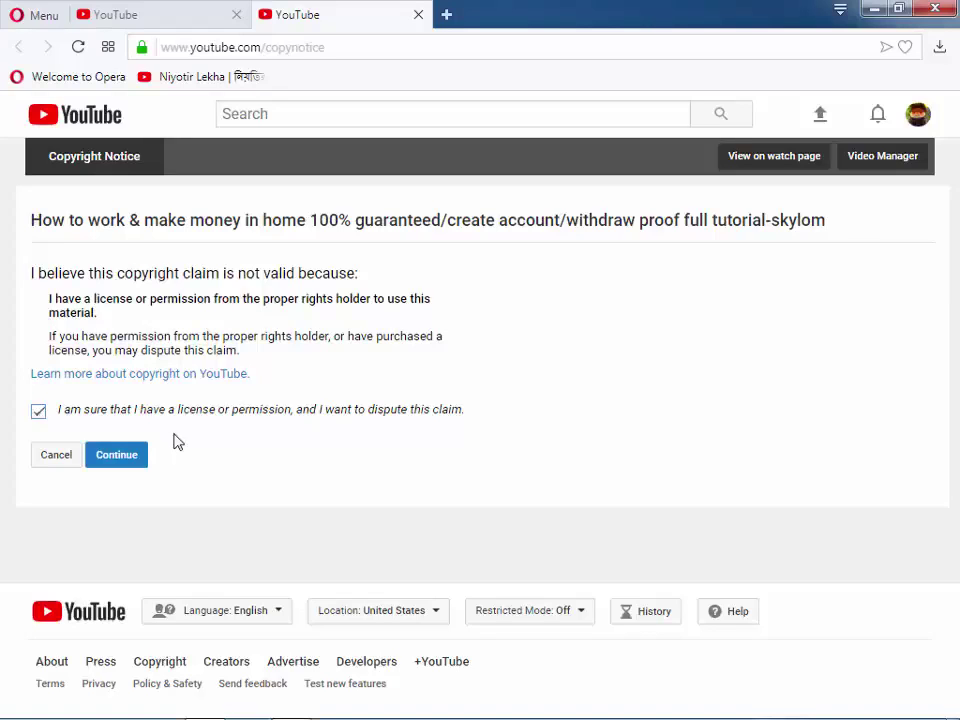
pyautogui.moveTo(70, 468); pyautogui.dragTo(289, 306)
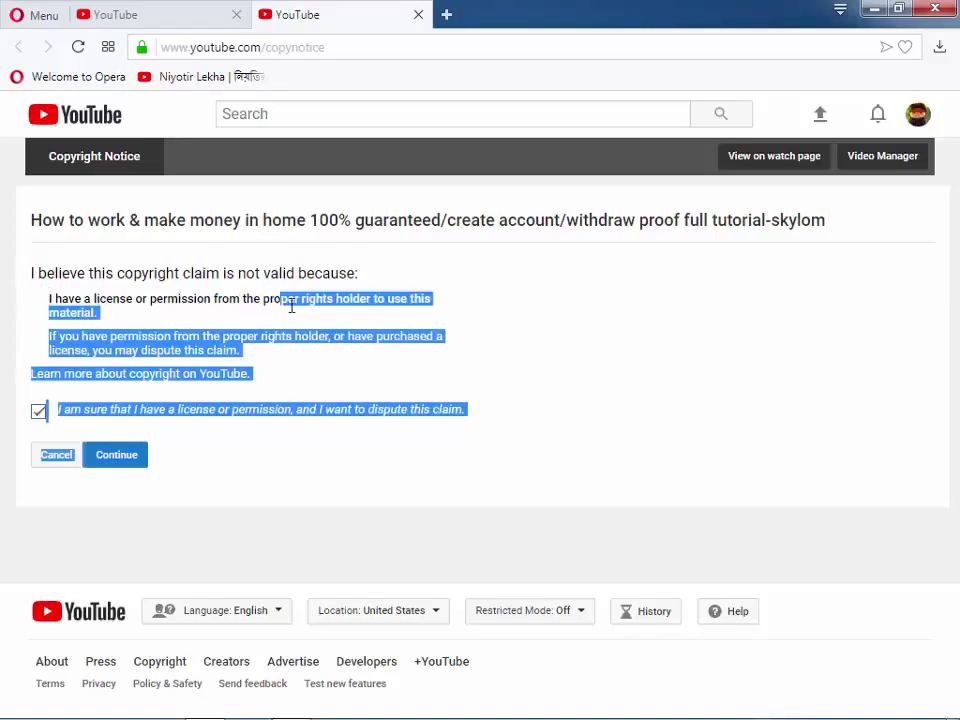
pyautogui.click(118, 317)
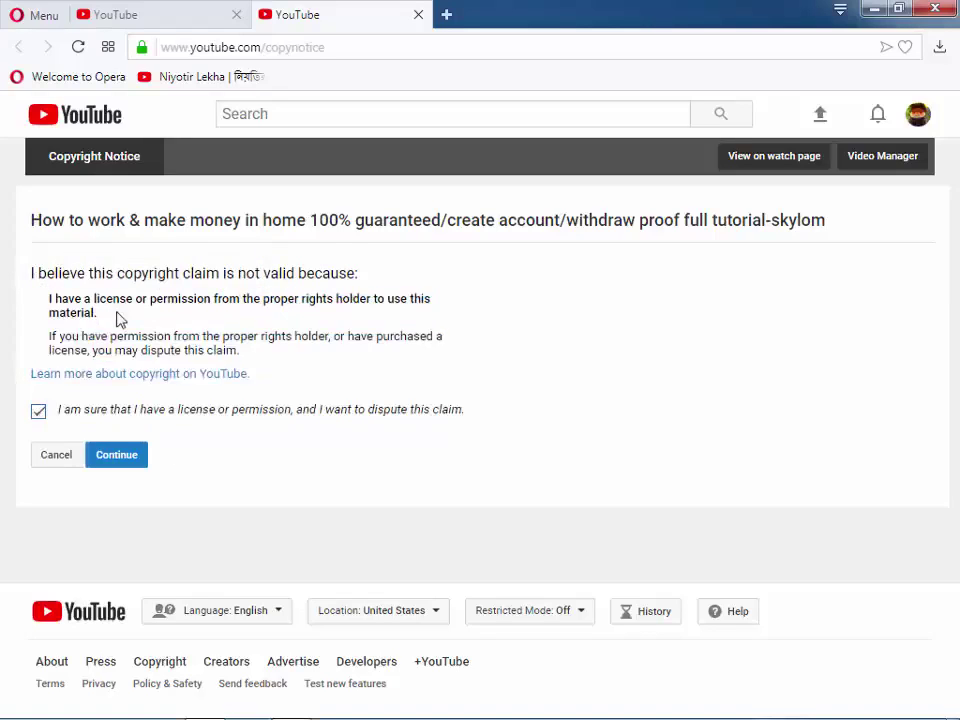
pyautogui.click(111, 458)
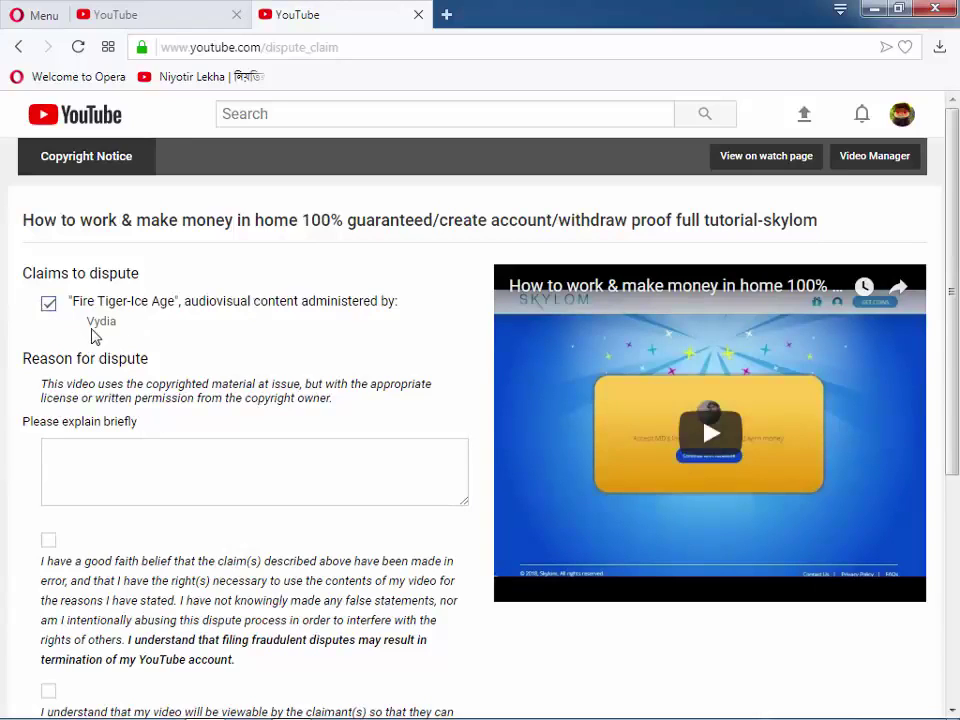
# Step: Untick the Fire Tiger-Ice Age claim, focus the explanation box, and minimize Opera
pyautogui.moveTo(88, 323); pyautogui.dragTo(115, 323)
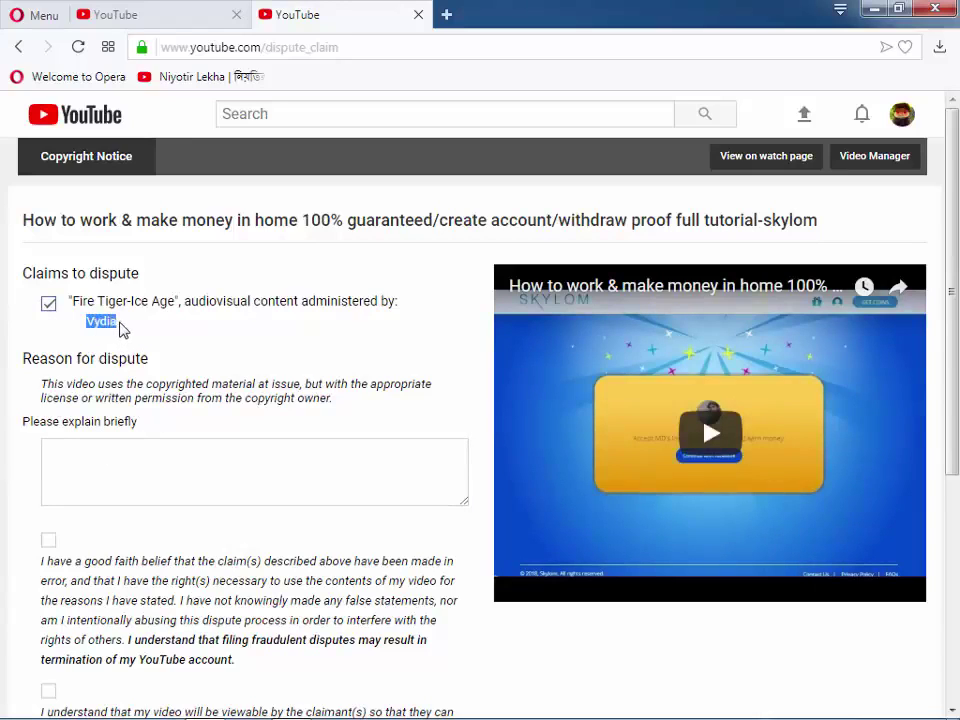
pyautogui.click(40, 324)
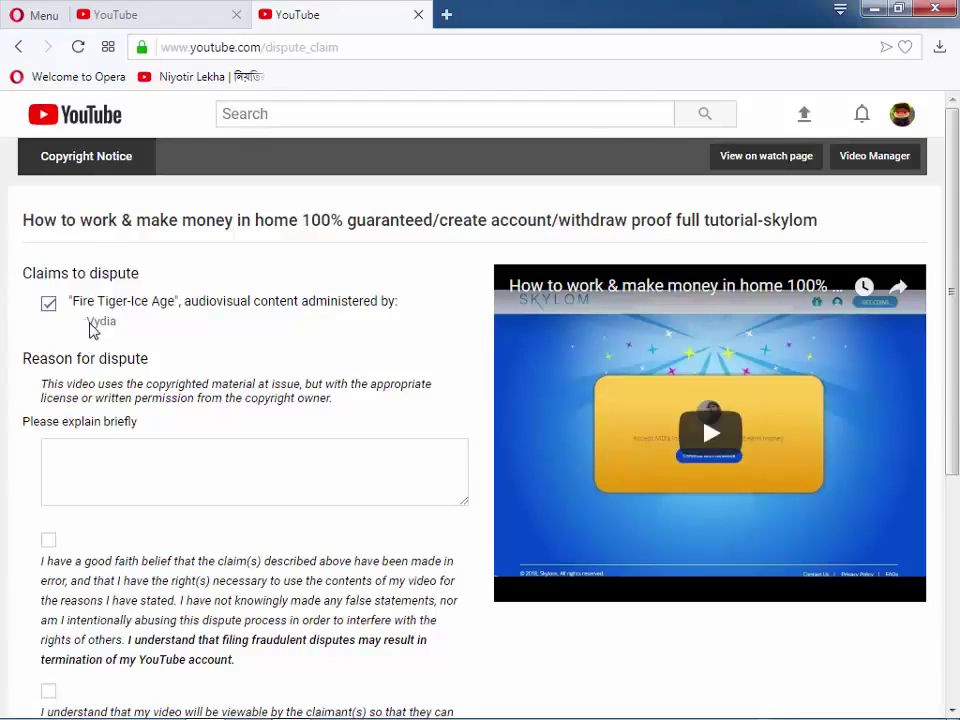
pyautogui.moveTo(89, 325); pyautogui.dragTo(130, 328)
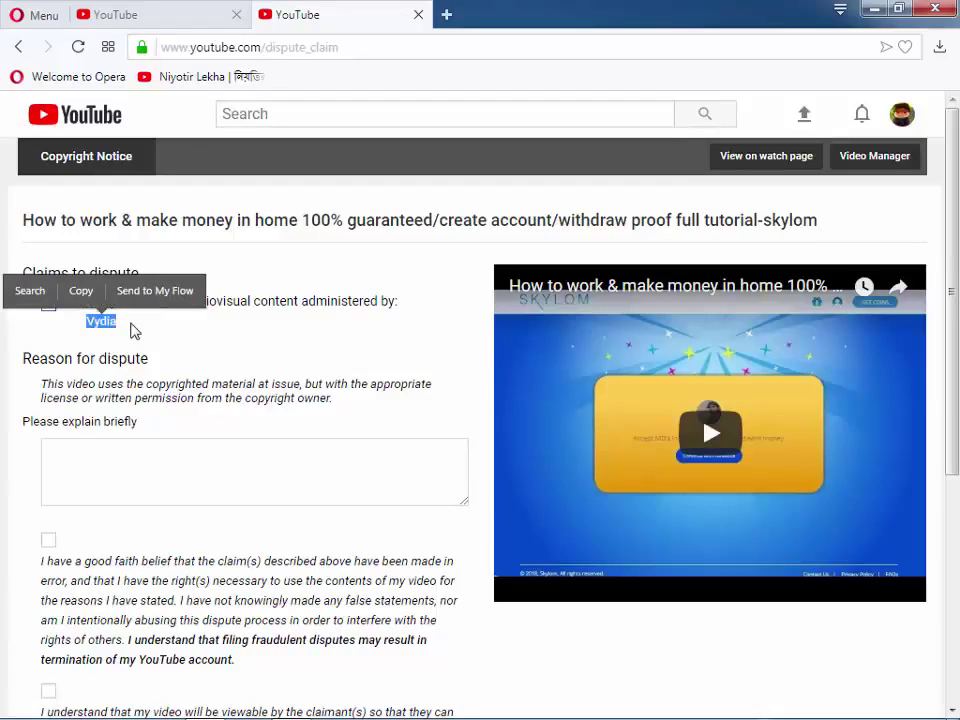
pyautogui.click(131, 327)
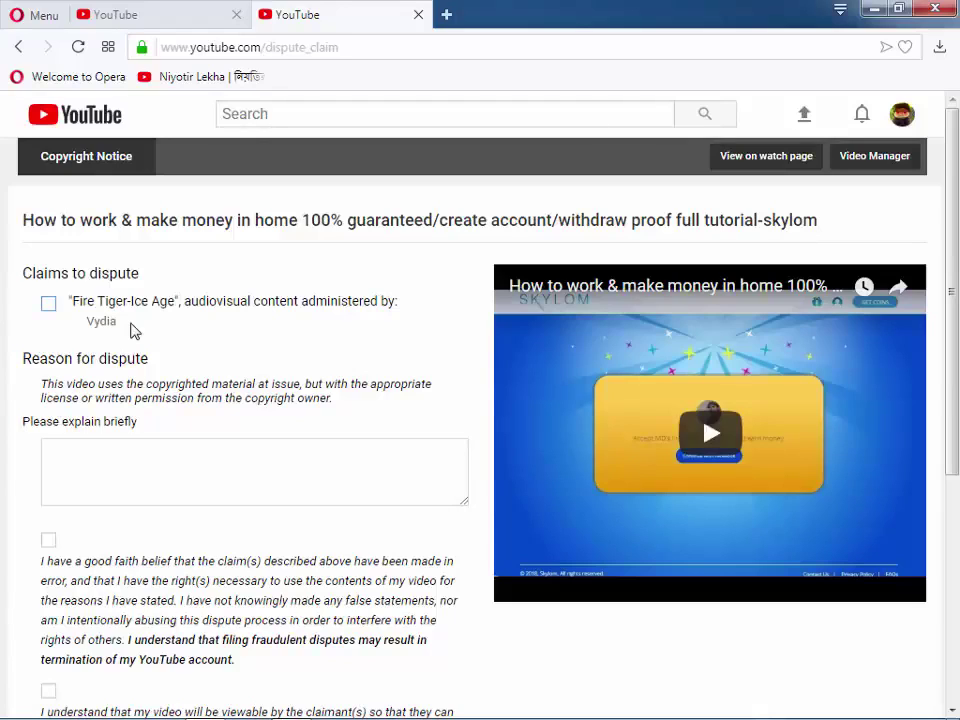
pyautogui.click(101, 474)
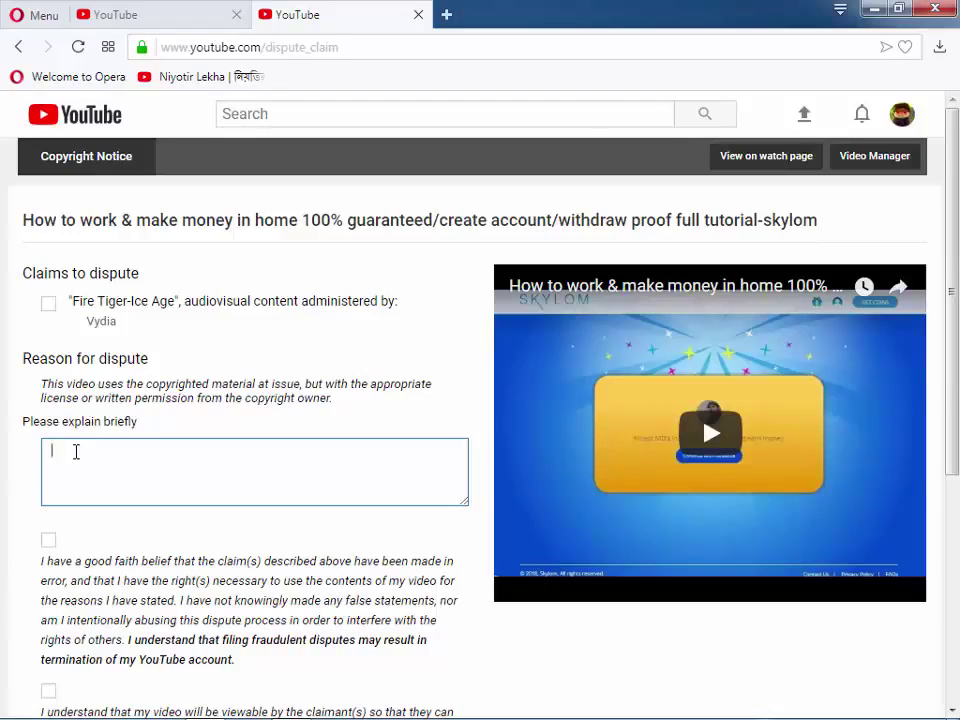
pyautogui.click(876, 14)
# Step: Open f.txt, copy the whole Section 107 disclaimer text, and minimize Notepad
pyautogui.doubleClick(36, 592)
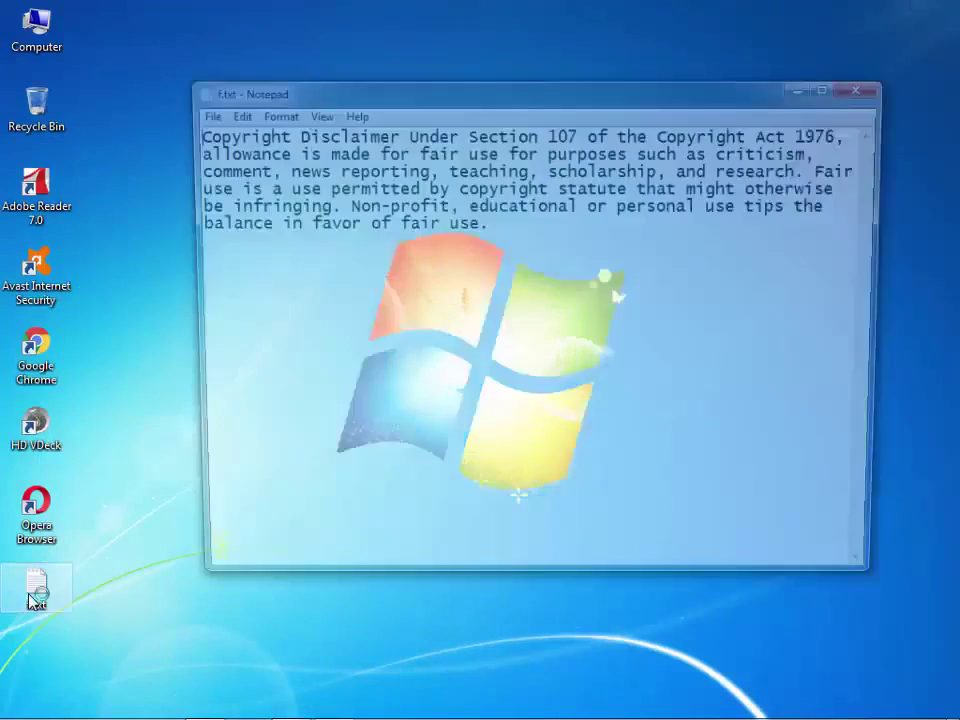
pyautogui.moveTo(501, 225); pyautogui.dragTo(188, 132)
pyautogui.rightClick(213, 135)
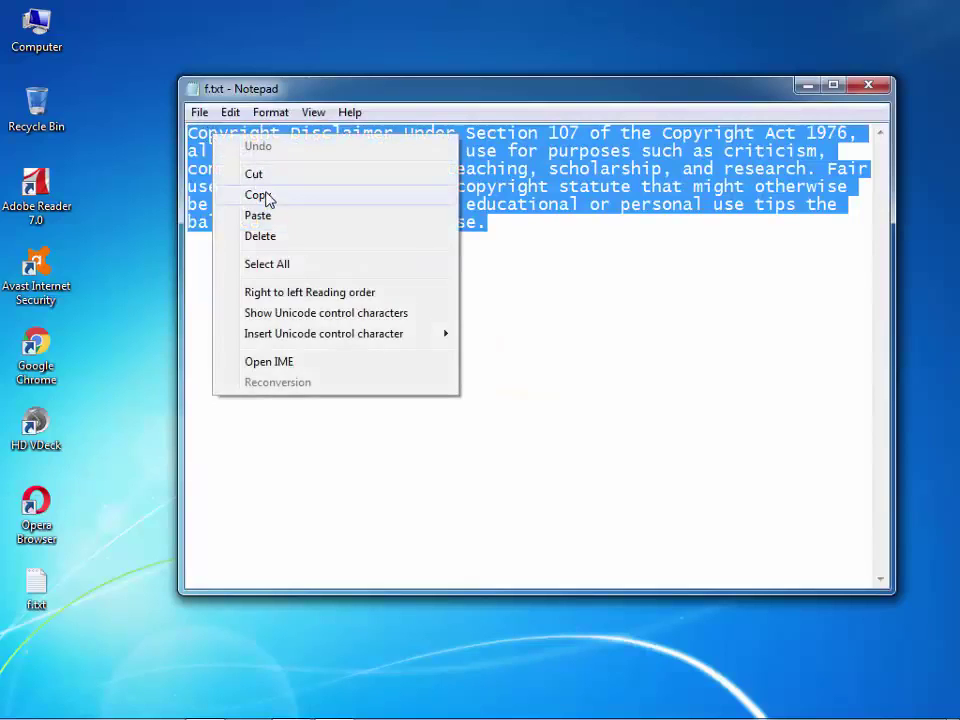
pyautogui.click(258, 195)
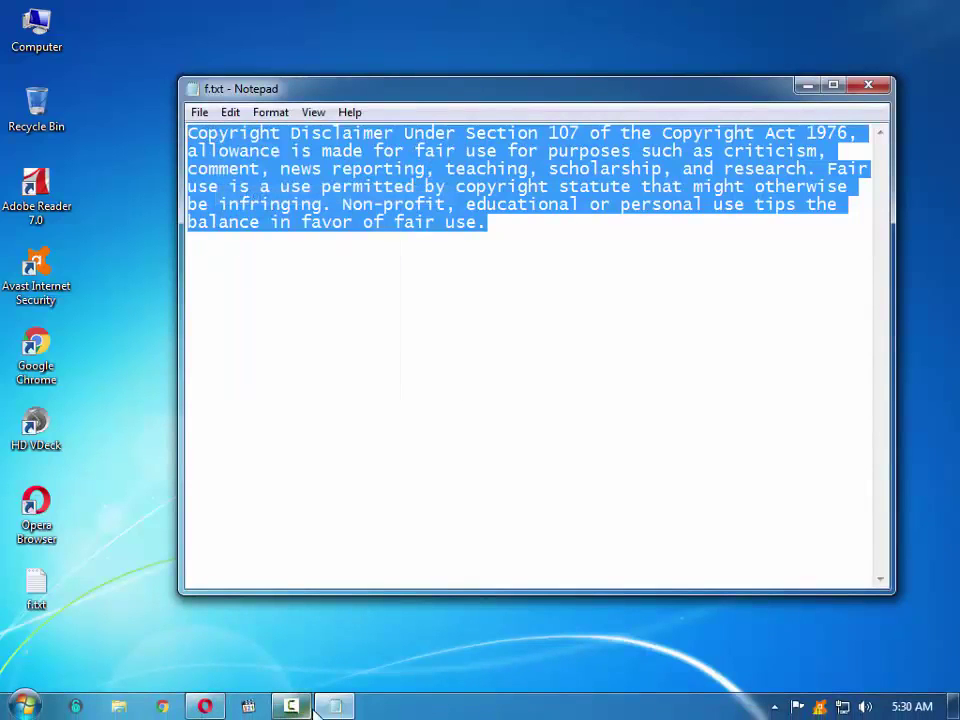
pyautogui.click(334, 706)
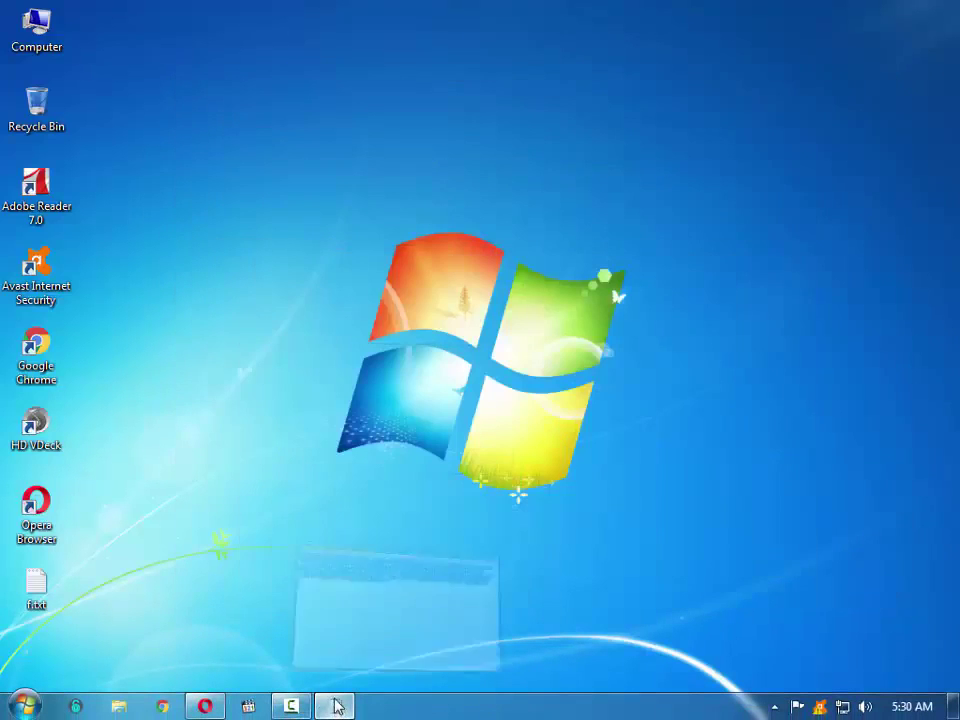
# Step: Paste the Section 107 disclaimer into the 'Please explain briefly' box
pyautogui.click(190, 710)
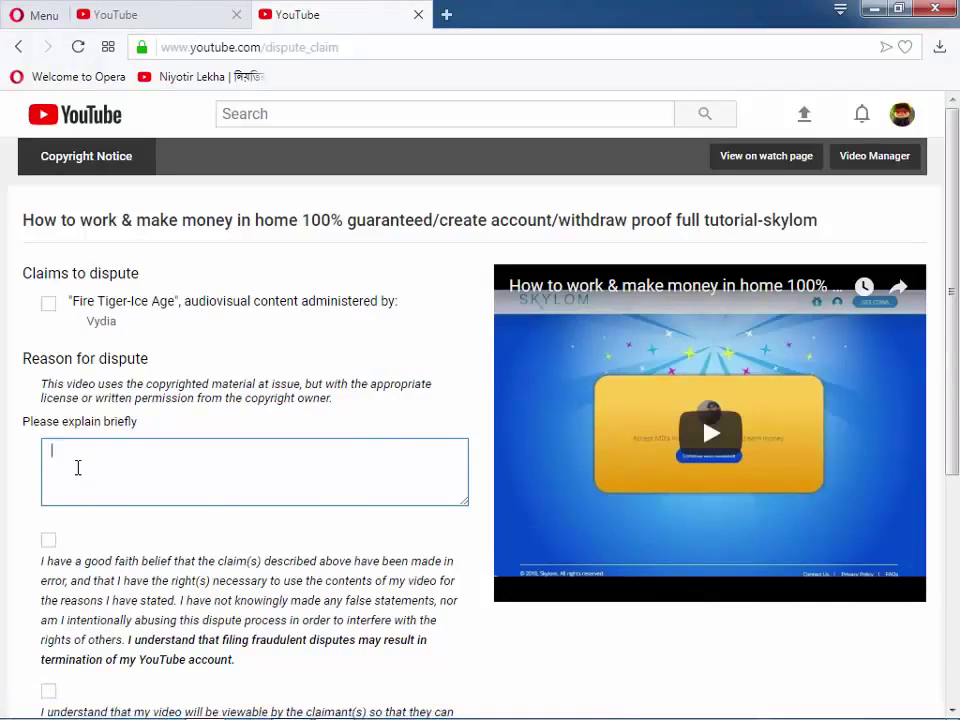
pyautogui.rightClick(77, 463)
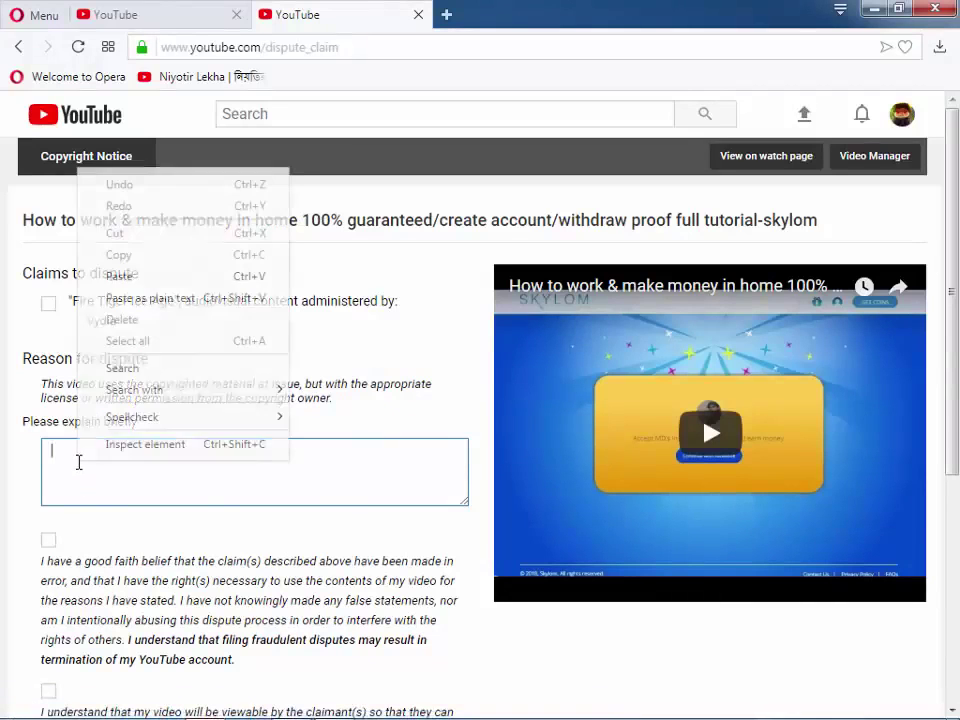
pyautogui.click(143, 279)
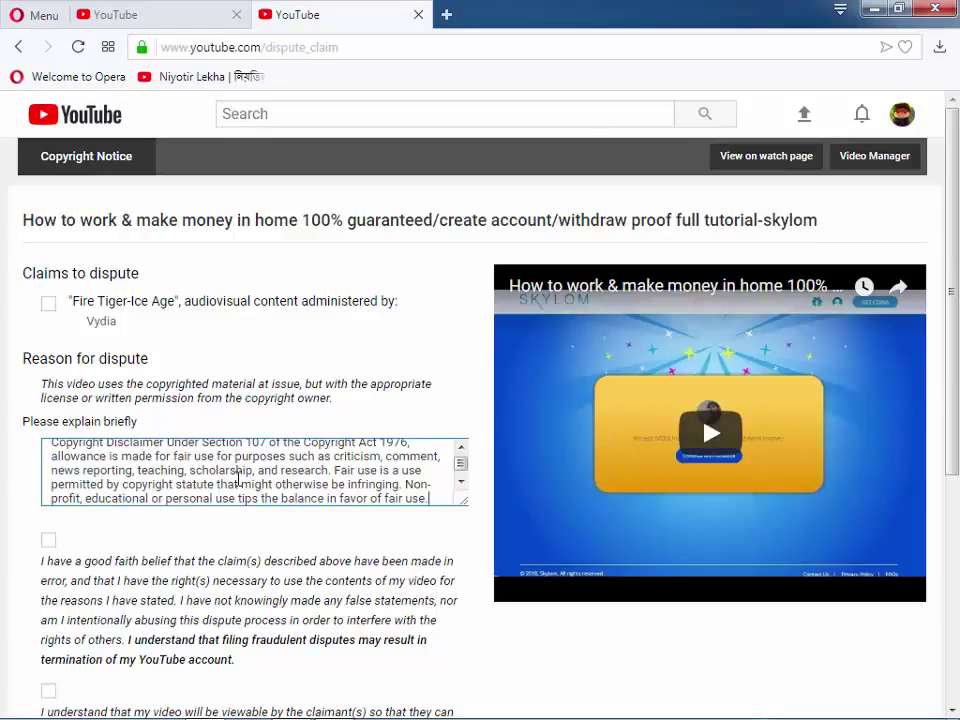
# Step: Tick the good-faith statement and the agreement that claimants may review the video
pyautogui.scroll(-2, 186, 544)
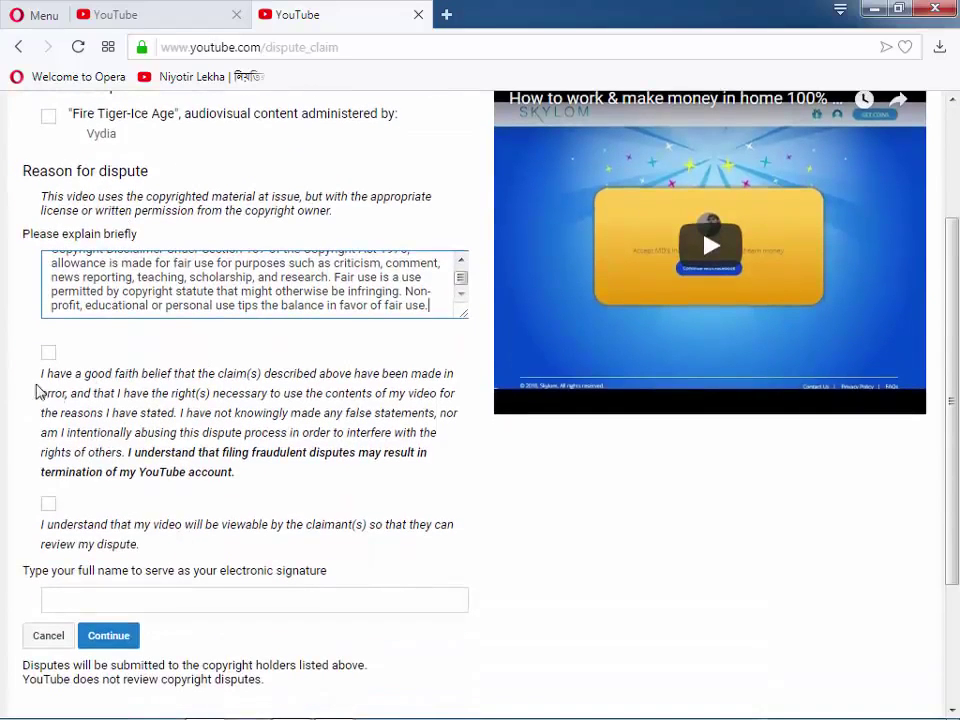
pyautogui.moveTo(40, 378); pyautogui.dragTo(297, 480)
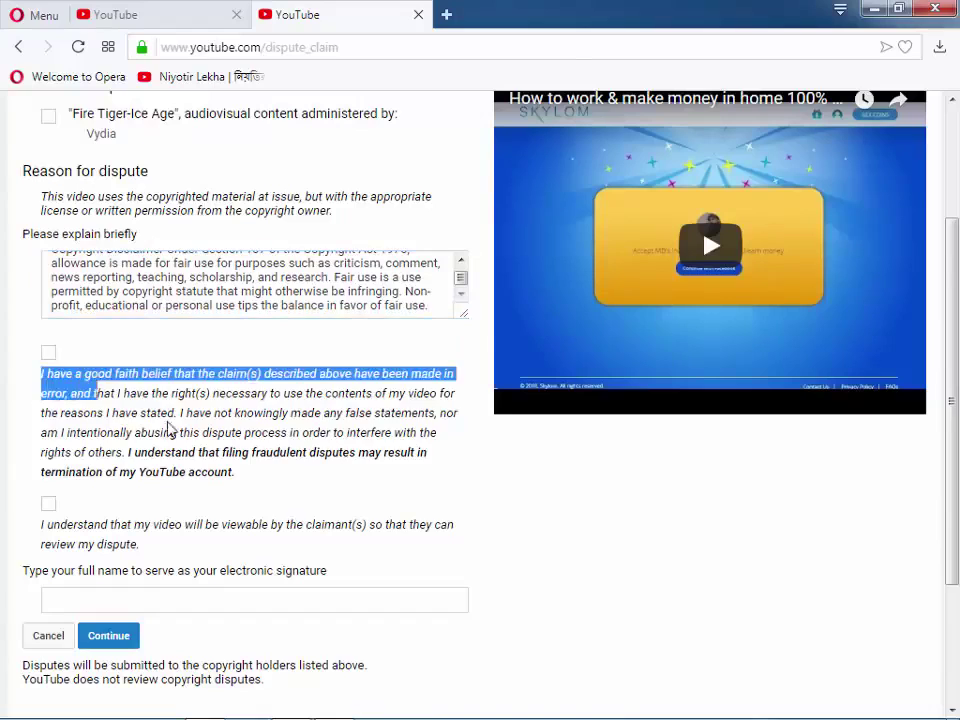
pyautogui.click(85, 373)
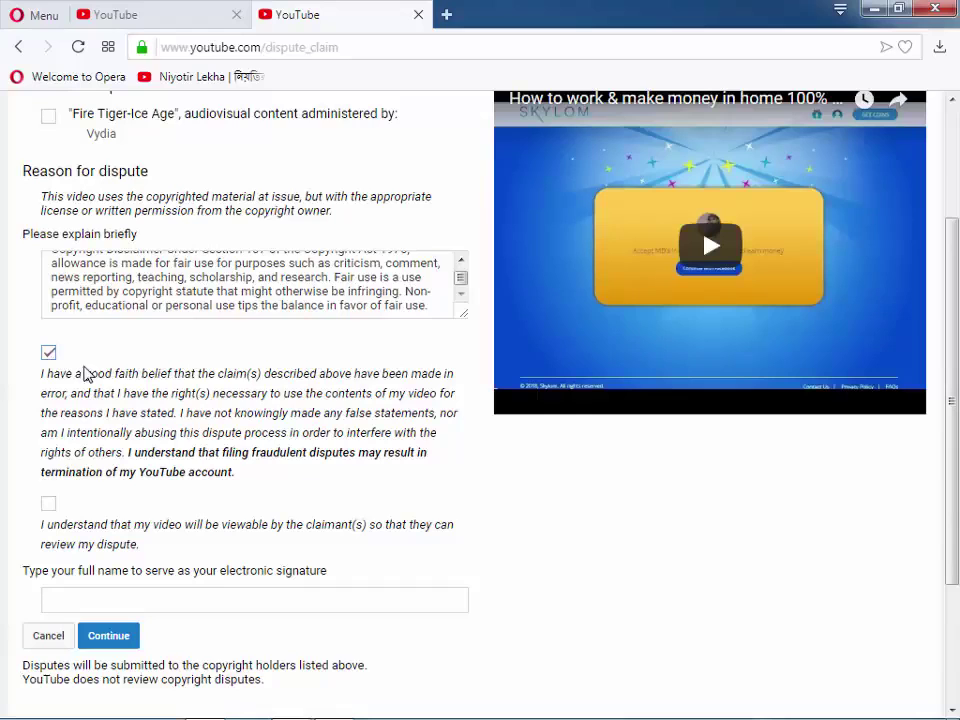
pyautogui.scroll(-1, 172, 495)
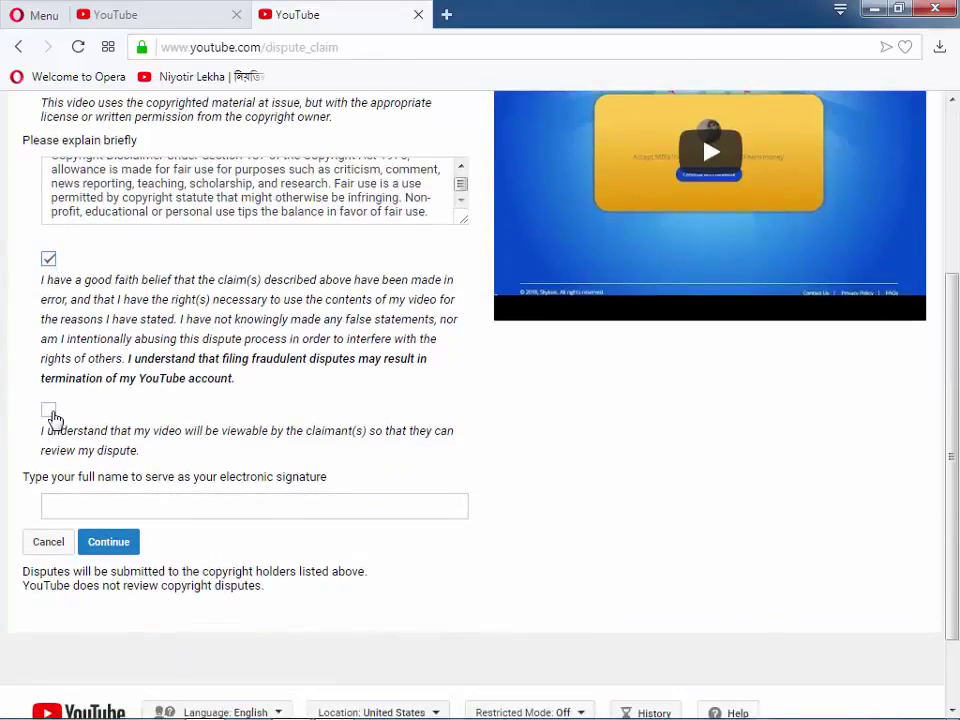
pyautogui.click(50, 413)
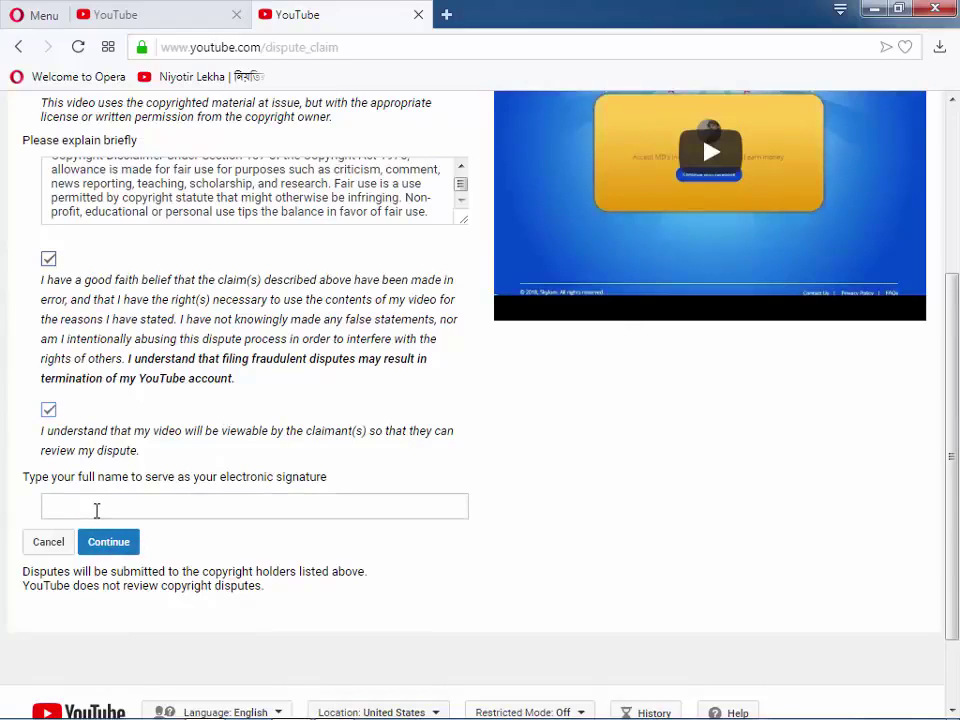
pyautogui.click(97, 509)
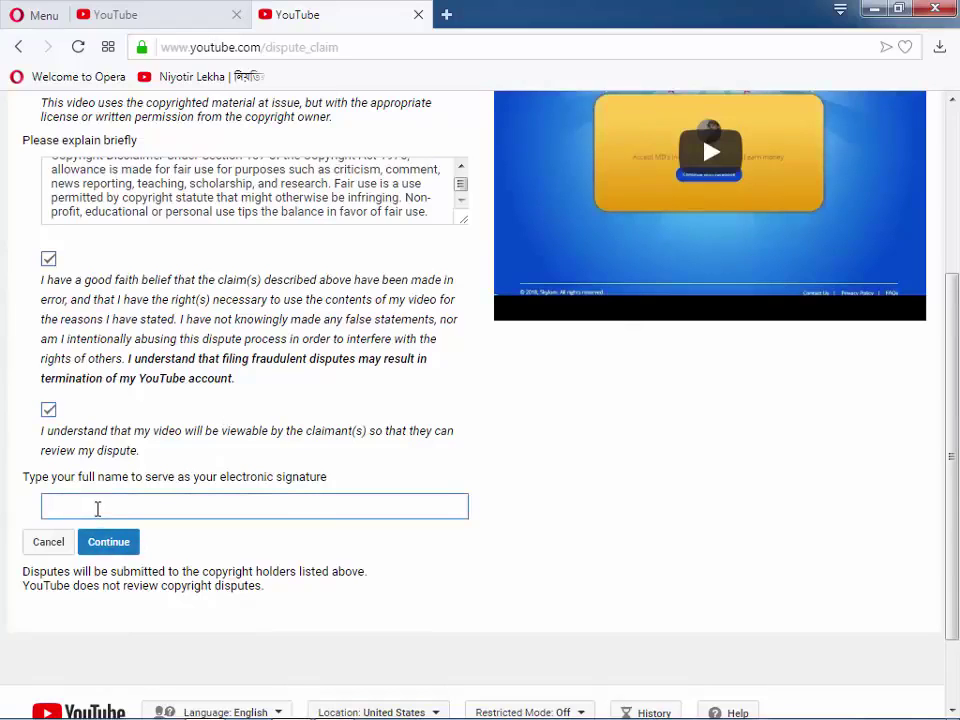
pyautogui.scroll(1, 97, 509)
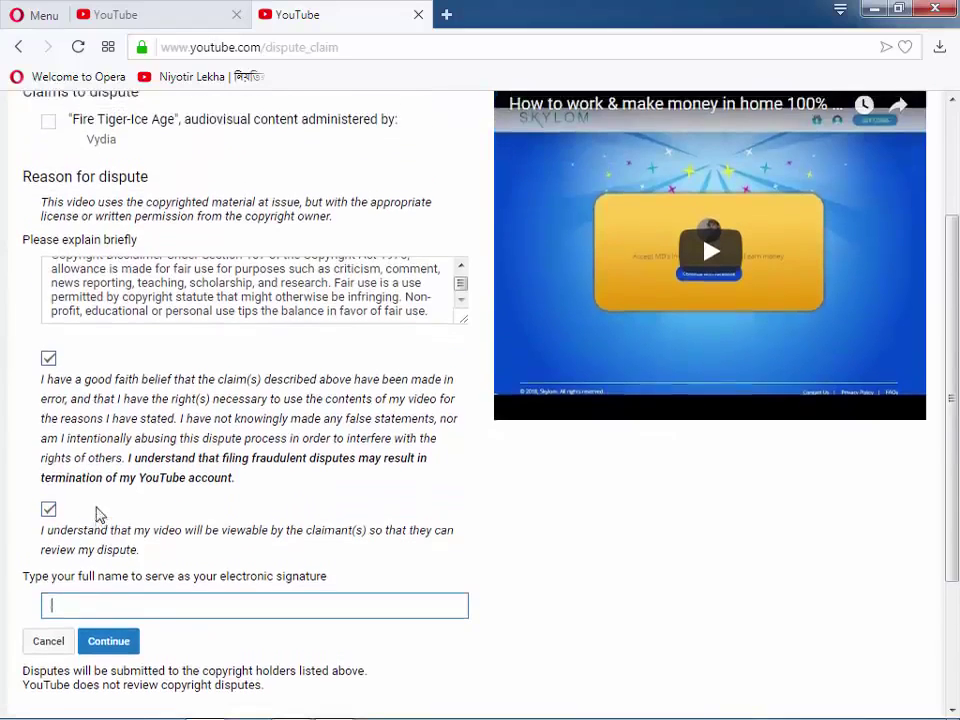
pyautogui.scroll(1, 97, 509)
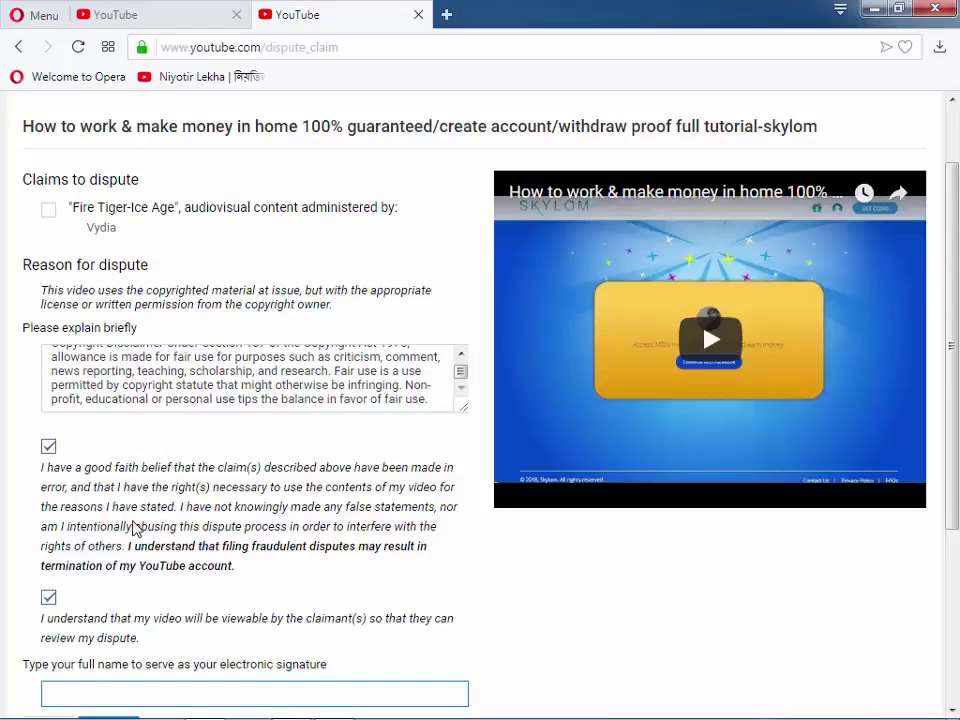
# Step: Copy the account holder's full name from the avatar menu into the electronic signature field
pyautogui.scroll(2, 221, 574)
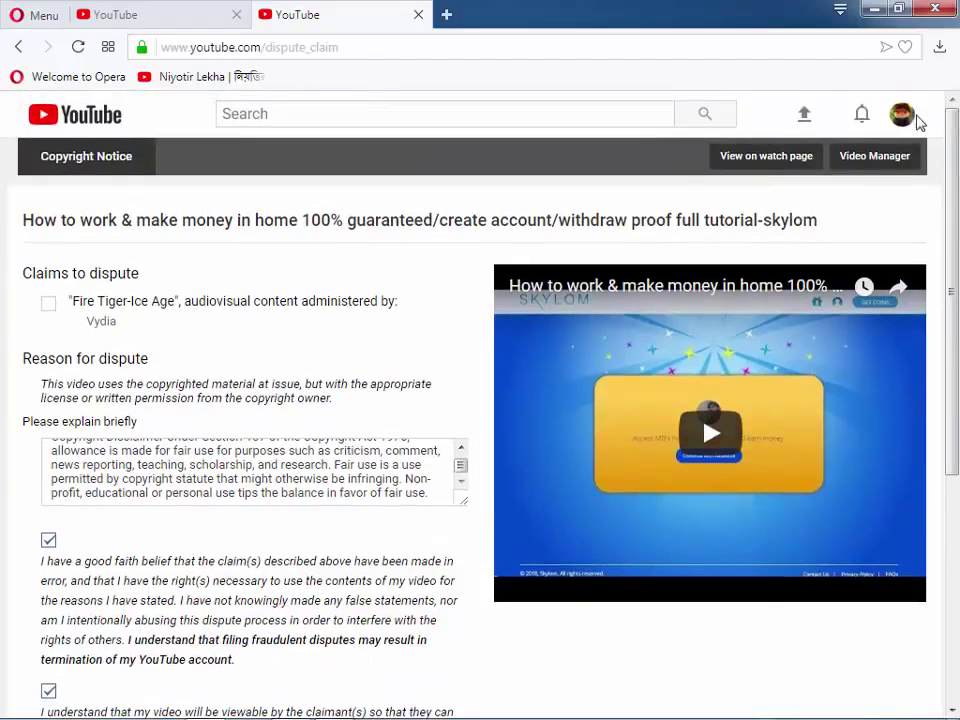
pyautogui.click(901, 118)
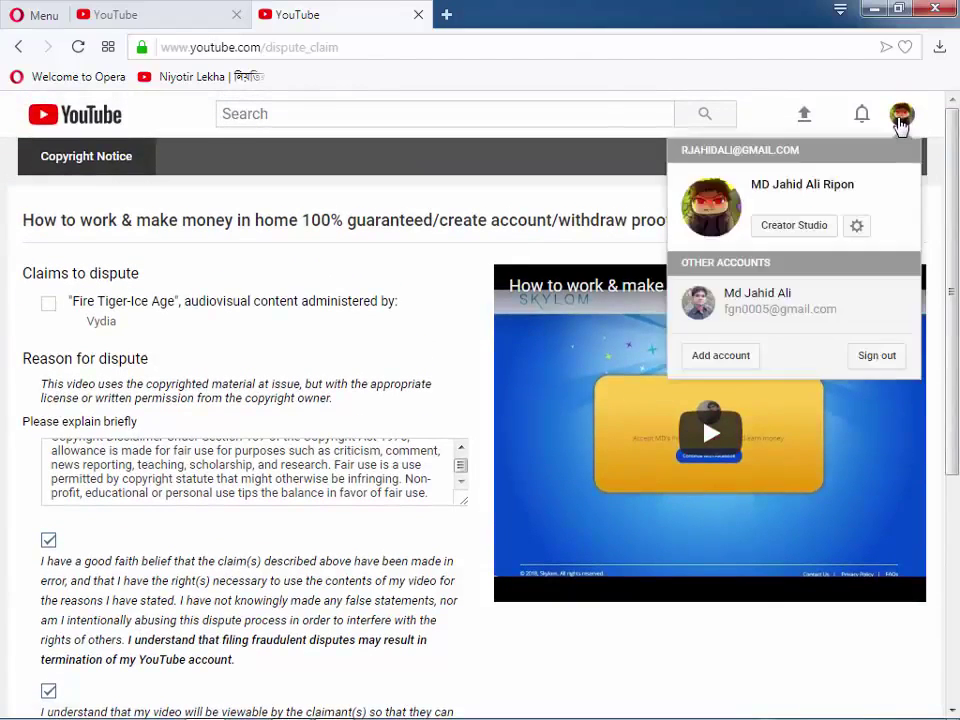
pyautogui.moveTo(749, 184); pyautogui.dragTo(853, 184)
pyautogui.hotkey('ctrl', 'c')
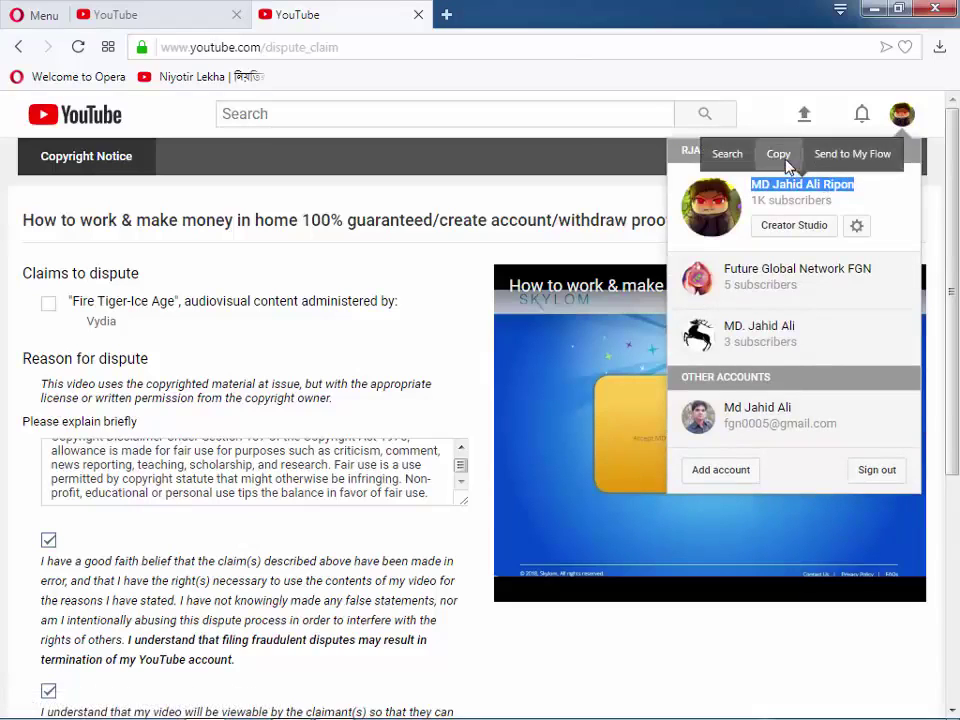
pyautogui.click(778, 154)
pyautogui.scroll(-2, 403, 313)
pyautogui.scroll(-1, 402, 310)
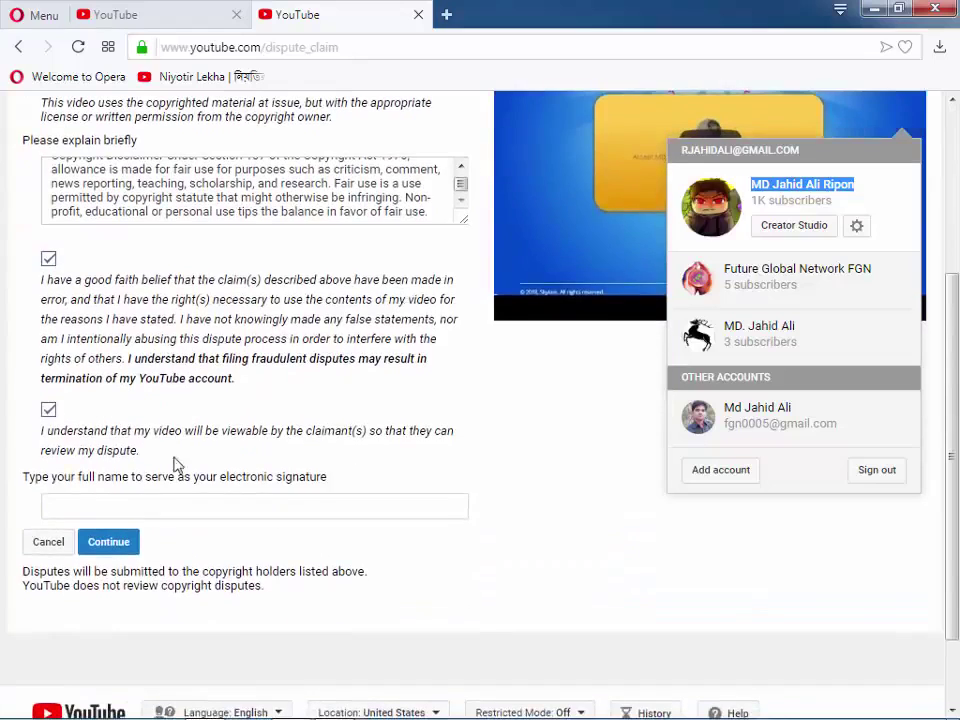
pyautogui.click(135, 512)
pyautogui.rightClick(136, 510)
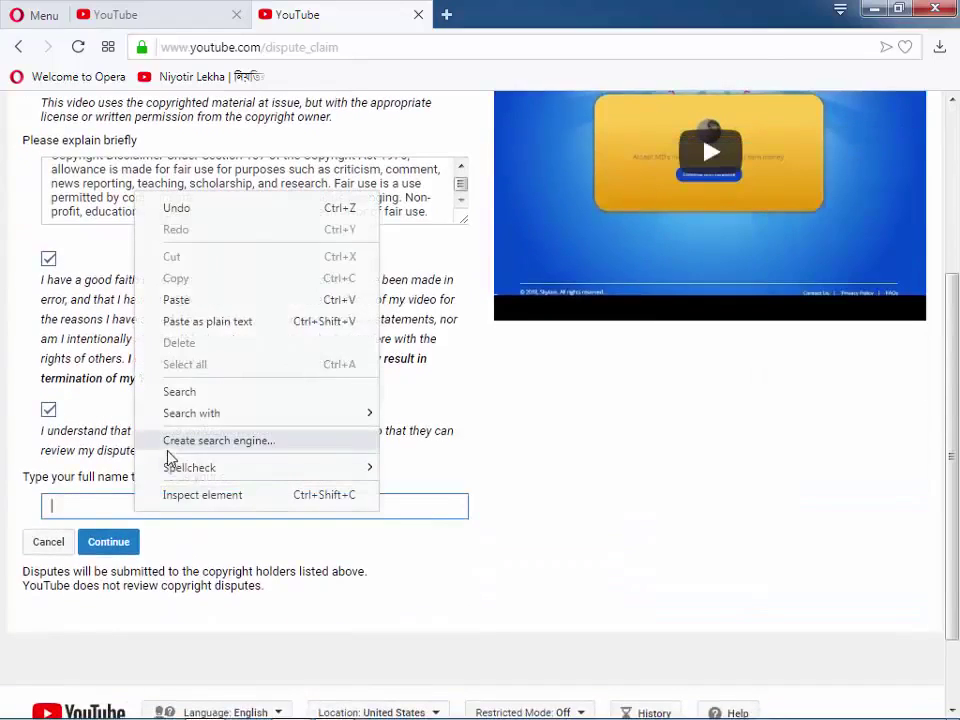
pyautogui.click(210, 296)
pyautogui.click(131, 530)
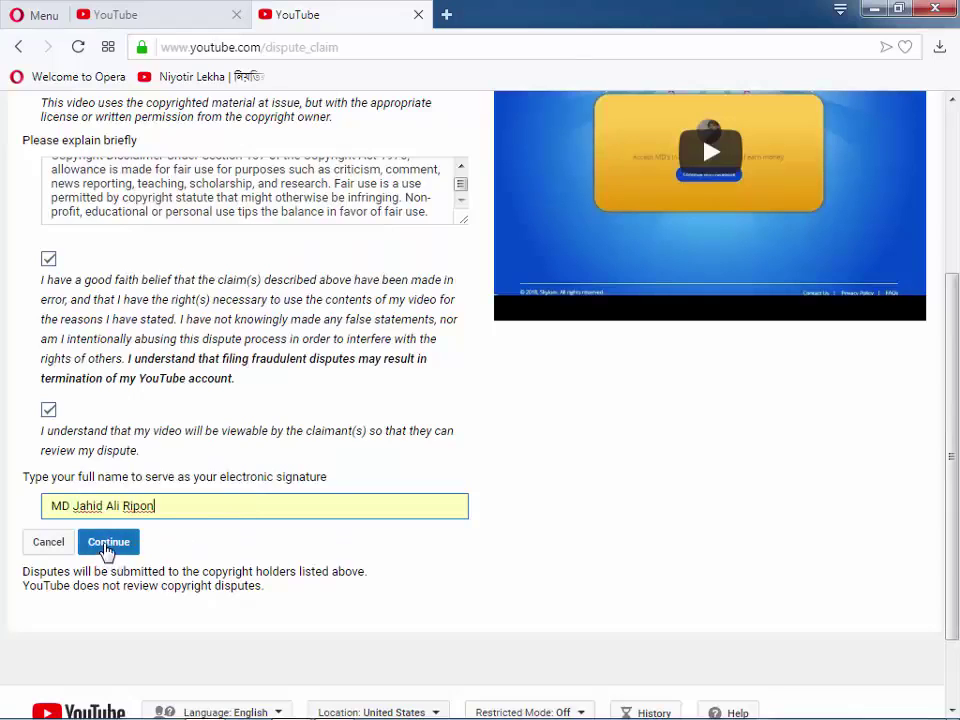
# Step: Try submitting the dispute form, which flags that a claim must be chosen
pyautogui.click(108, 543)
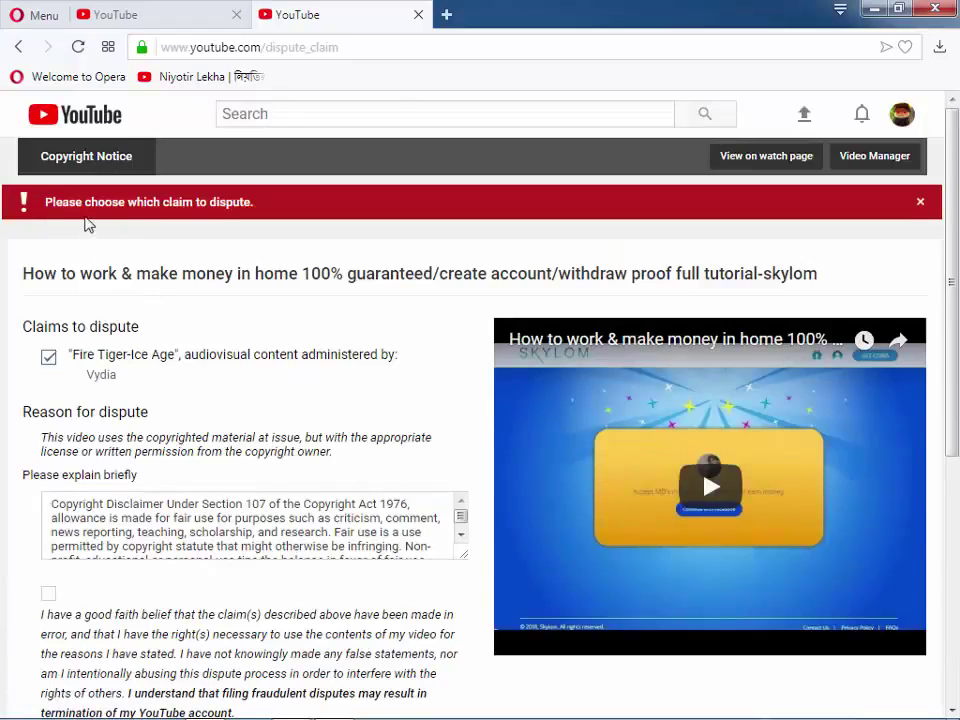
pyautogui.scroll(-1, 188, 440)
pyautogui.scroll(-3, 188, 446)
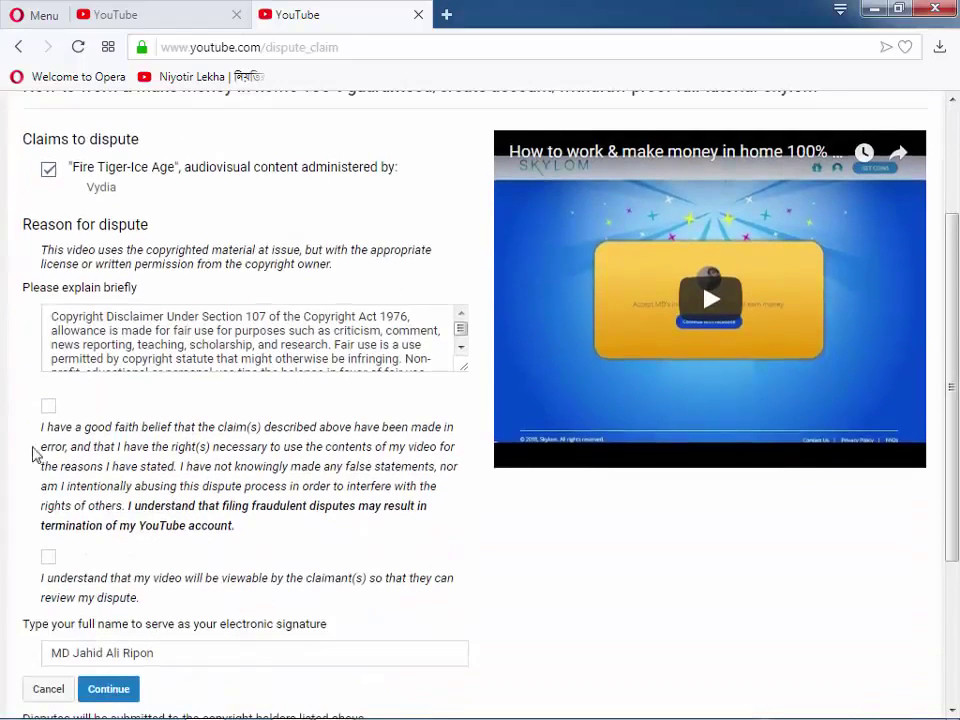
# Step: Re-tick the good-faith and viewable-by-claimant acknowledgements, then scroll down to Continue
pyautogui.click(48, 405)
pyautogui.click(49, 557)
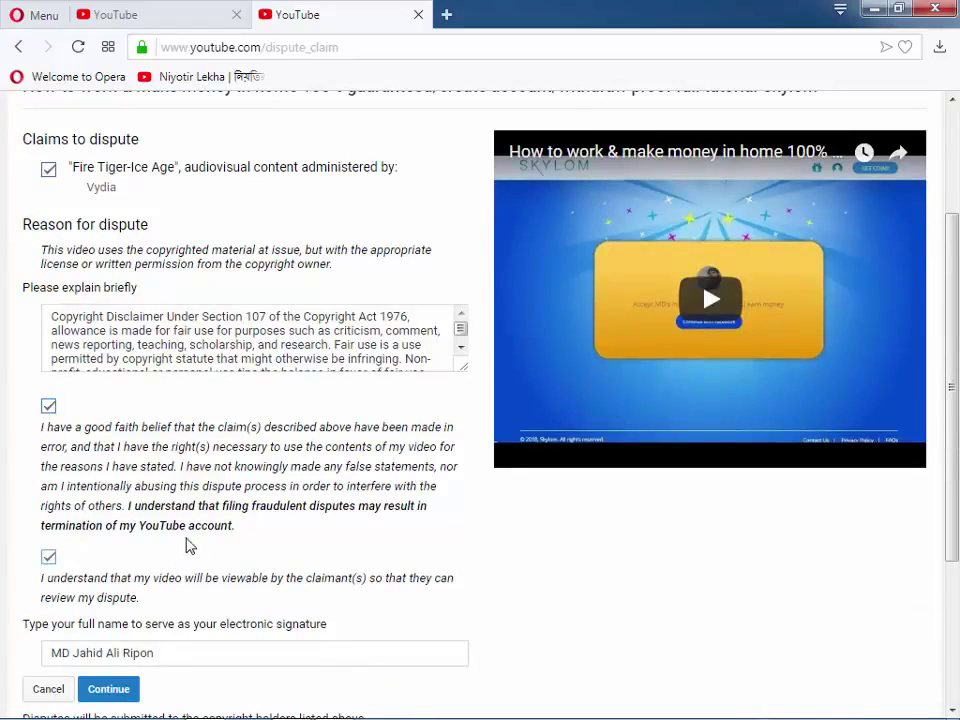
pyautogui.scroll(-2, 188, 544)
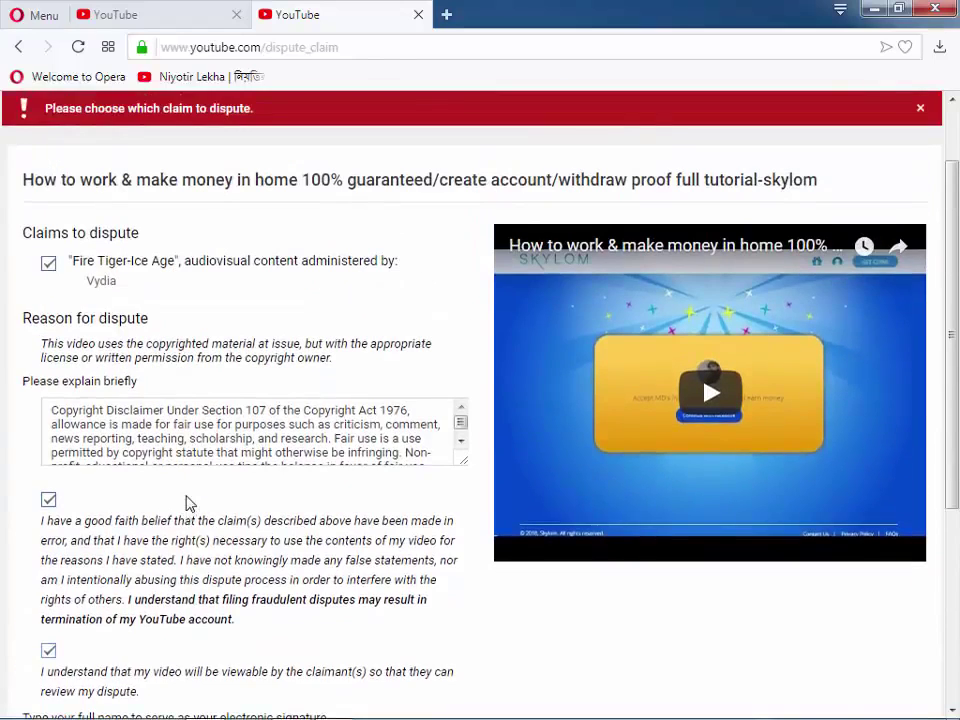
pyautogui.scroll(-1, 189, 503)
pyautogui.scroll(-3, 189, 503)
pyautogui.scroll(-2, 185, 508)
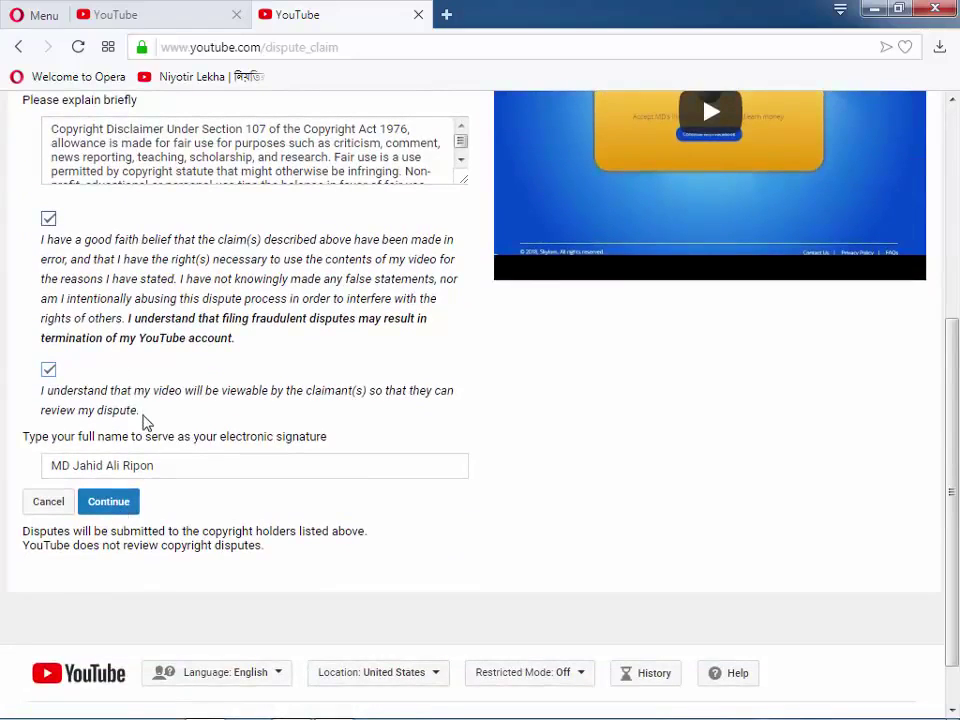
# Step: Continue to the dispute review page, read the fair use explanation, and submit the dispute
pyautogui.click(110, 503)
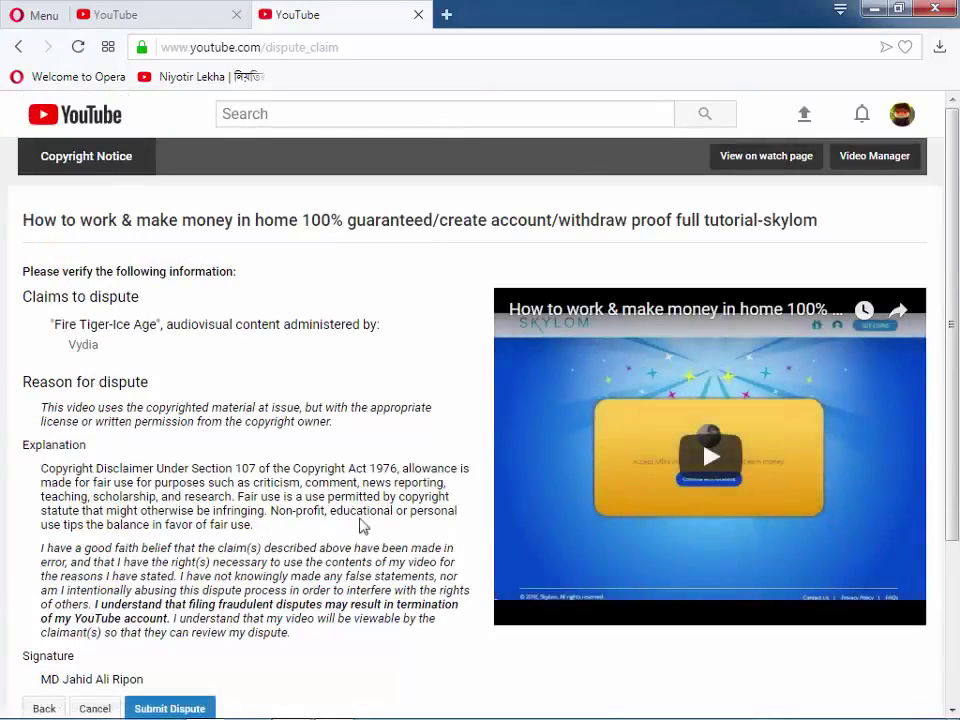
pyautogui.scroll(-2, 316, 488)
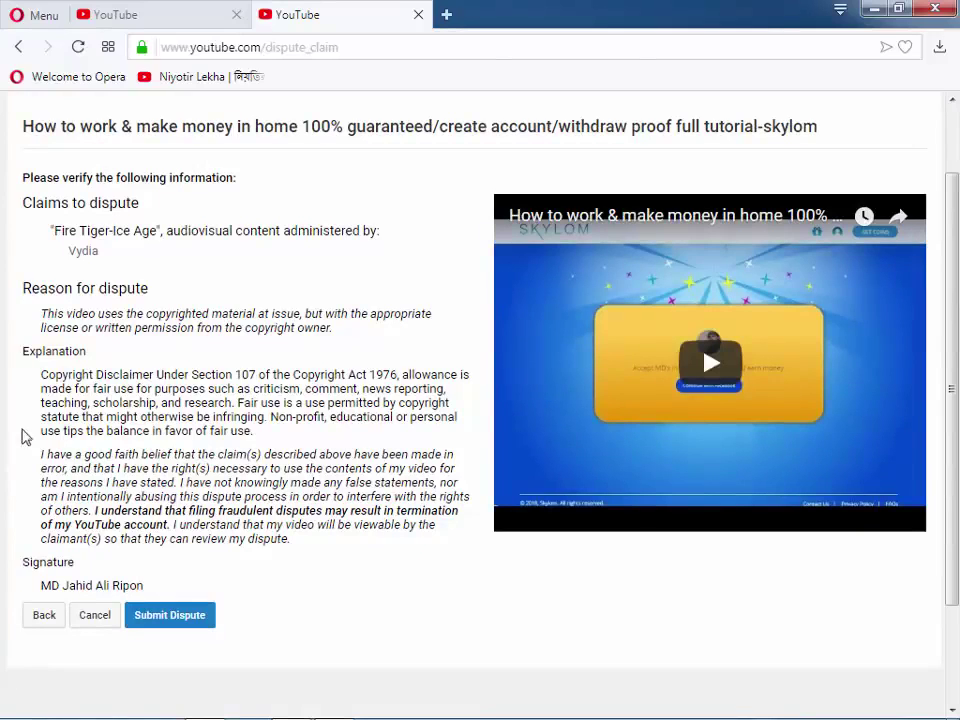
pyautogui.moveTo(36, 390)
pyautogui.mouseDown()
pyautogui.moveTo(231, 404)
pyautogui.moveTo(316, 525)
pyautogui.mouseUp()
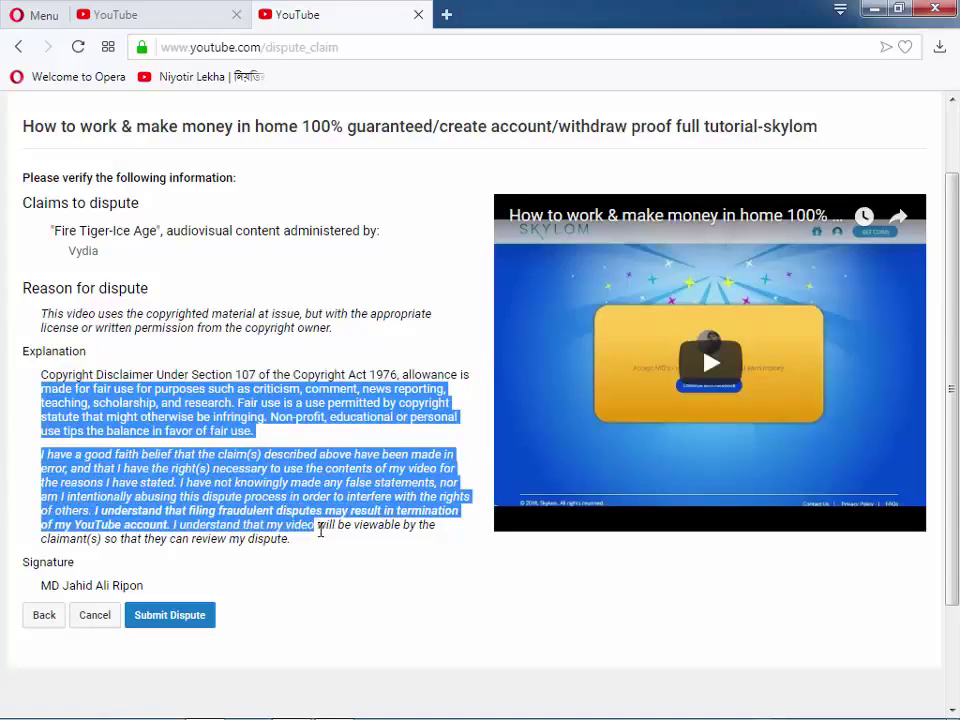
pyautogui.scroll(-2, 205, 527)
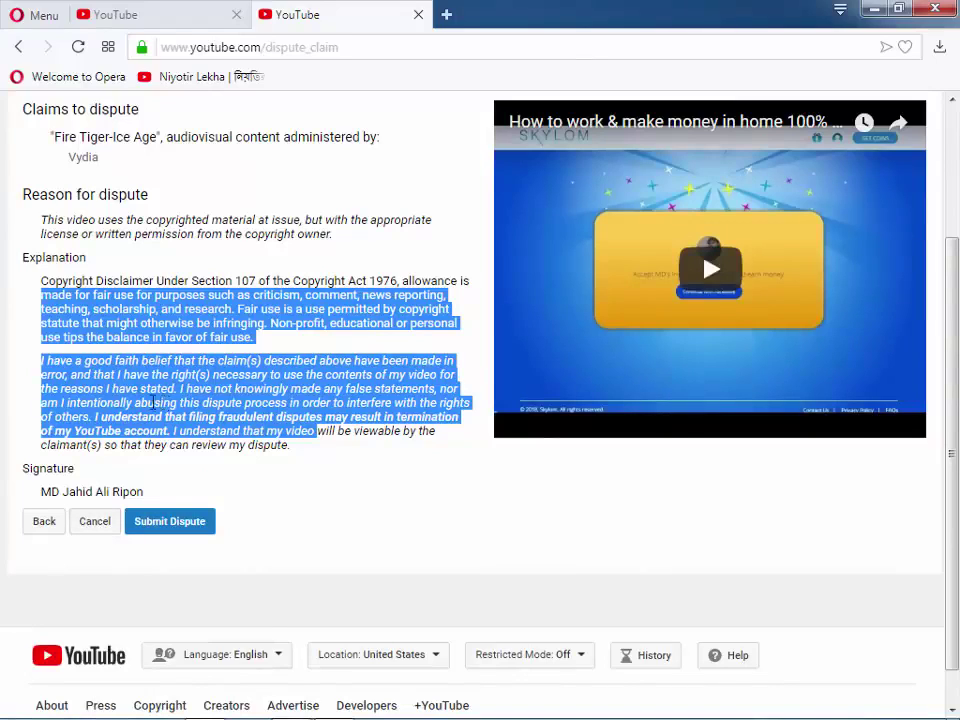
pyautogui.click(370, 567)
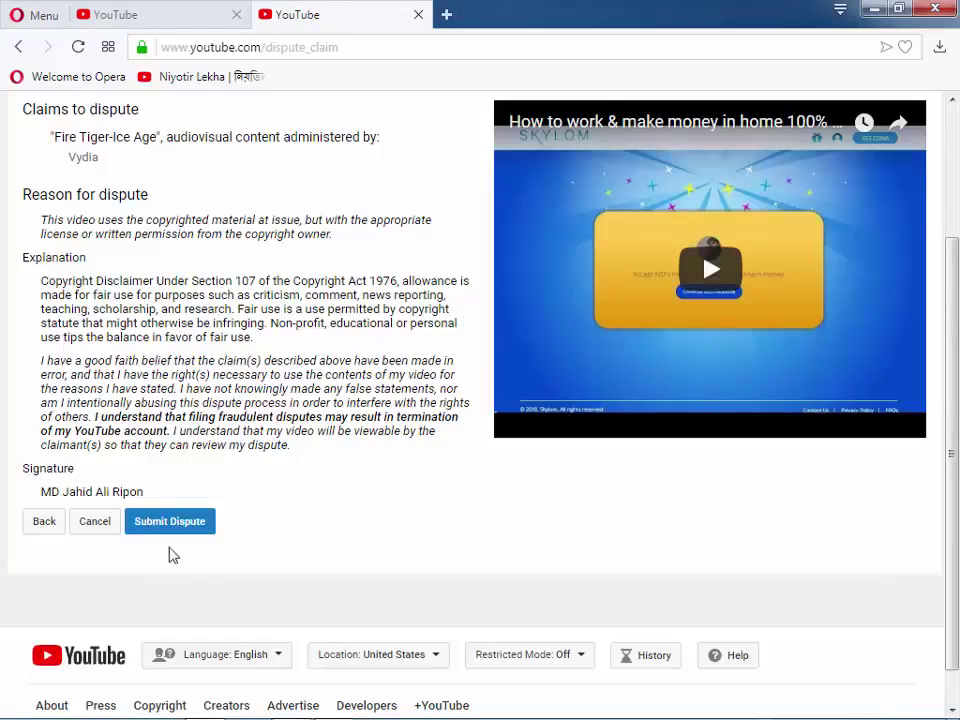
pyautogui.click(162, 538)
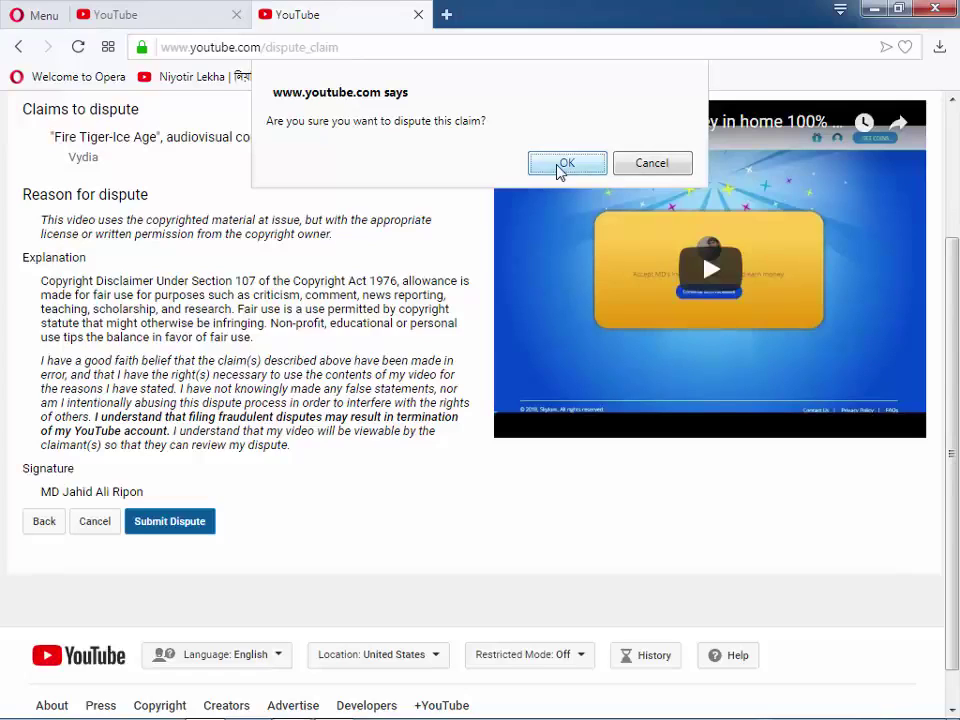
# Step: Confirm the claim dispute, load the creator's channel page, and close the copyright notice tab
pyautogui.click(648, 168)
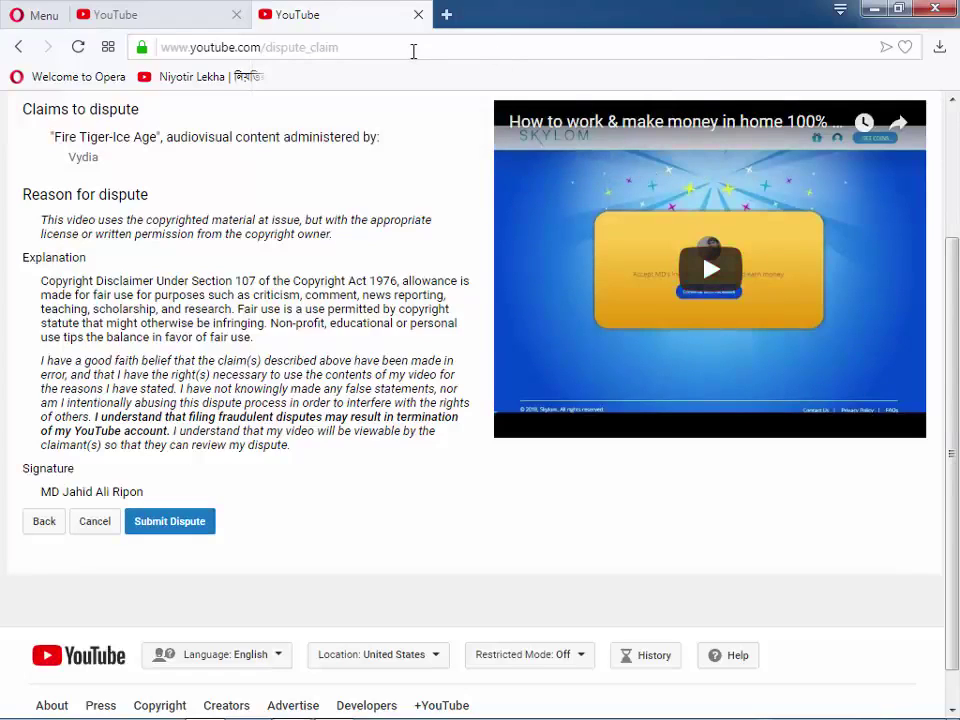
pyautogui.click(412, 49)
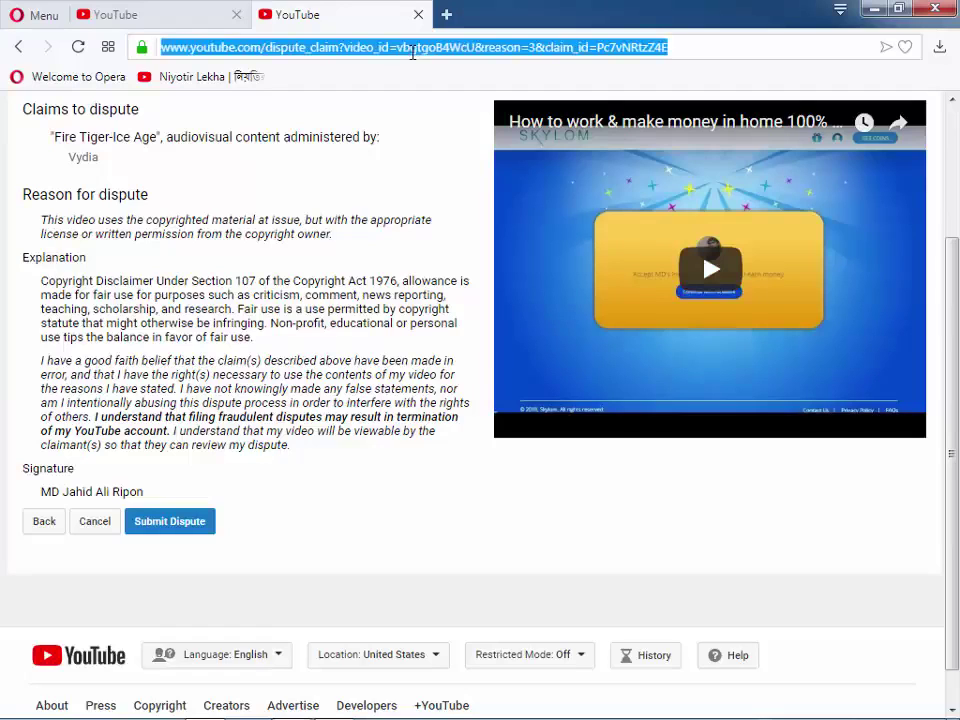
pyautogui.write('youtube.com/rjahidali')
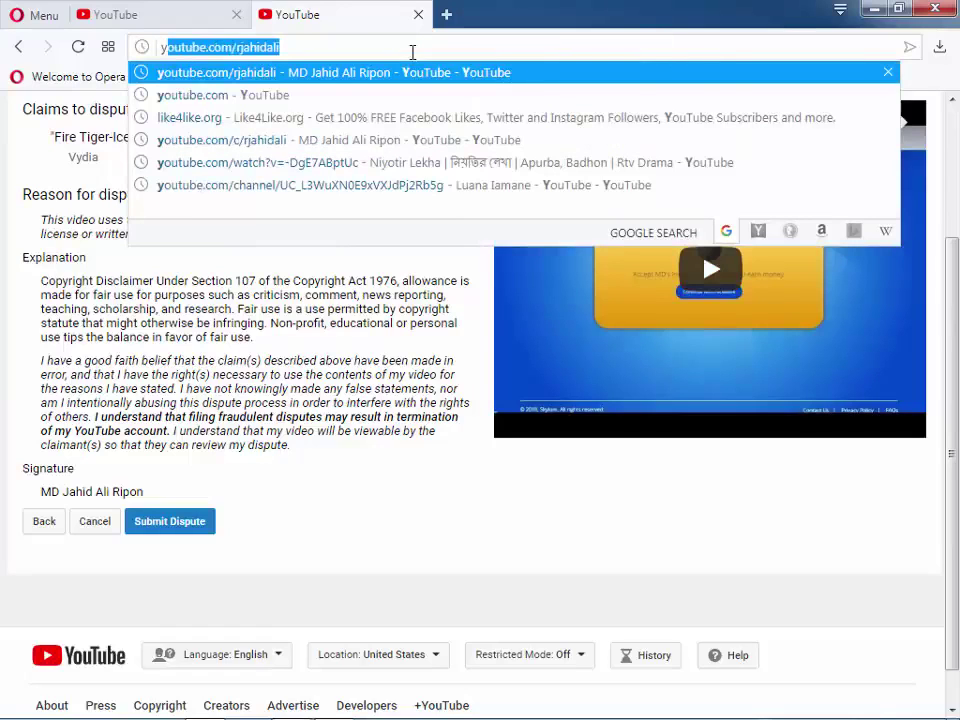
pyautogui.press('Return')
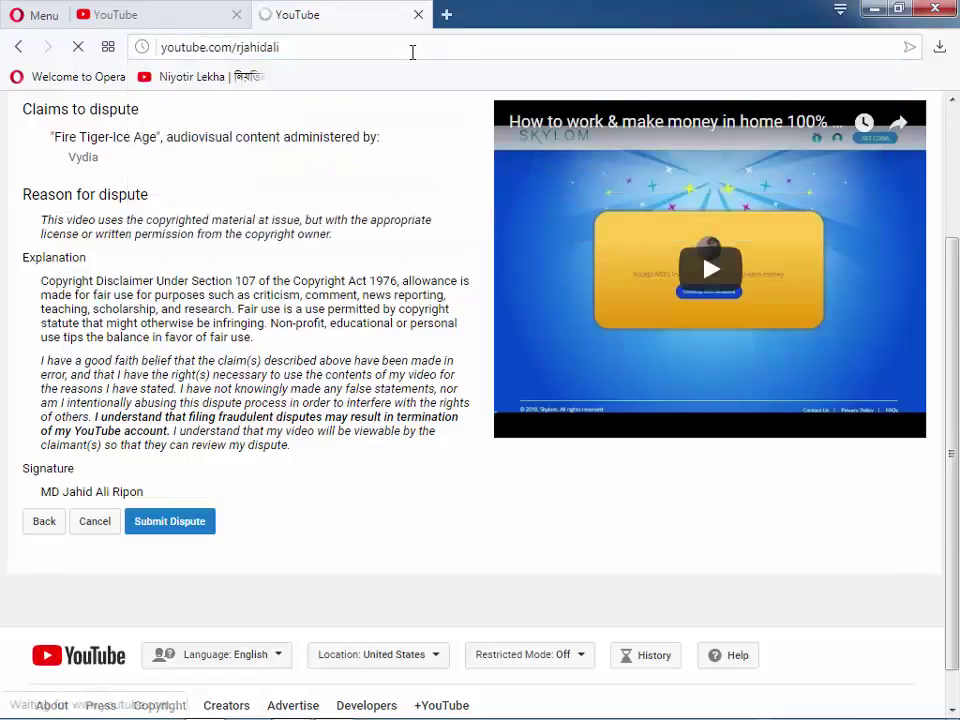
pyautogui.click(125, 15)
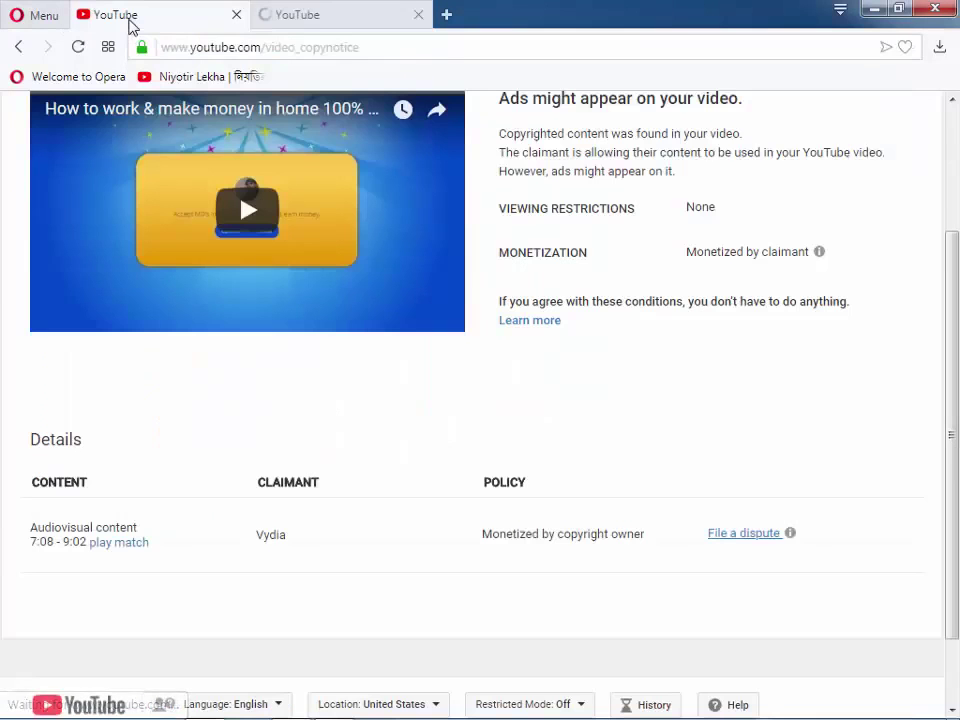
pyautogui.click(236, 14)
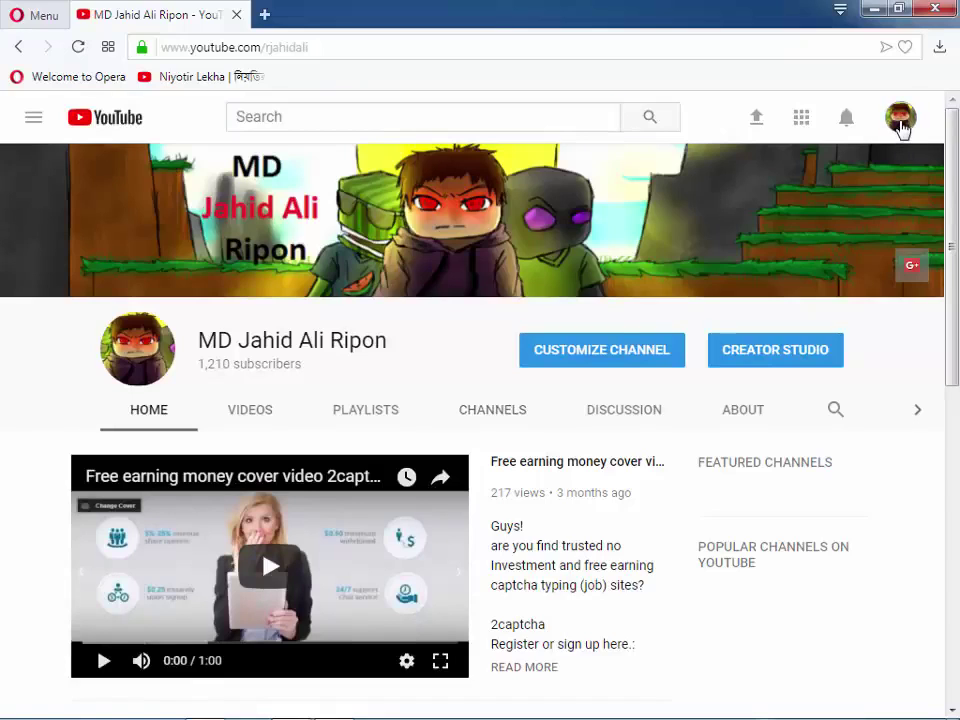
# Step: Go through the account menu to Creator Studio's video list and open the first video's copyright notice
pyautogui.click(900, 119)
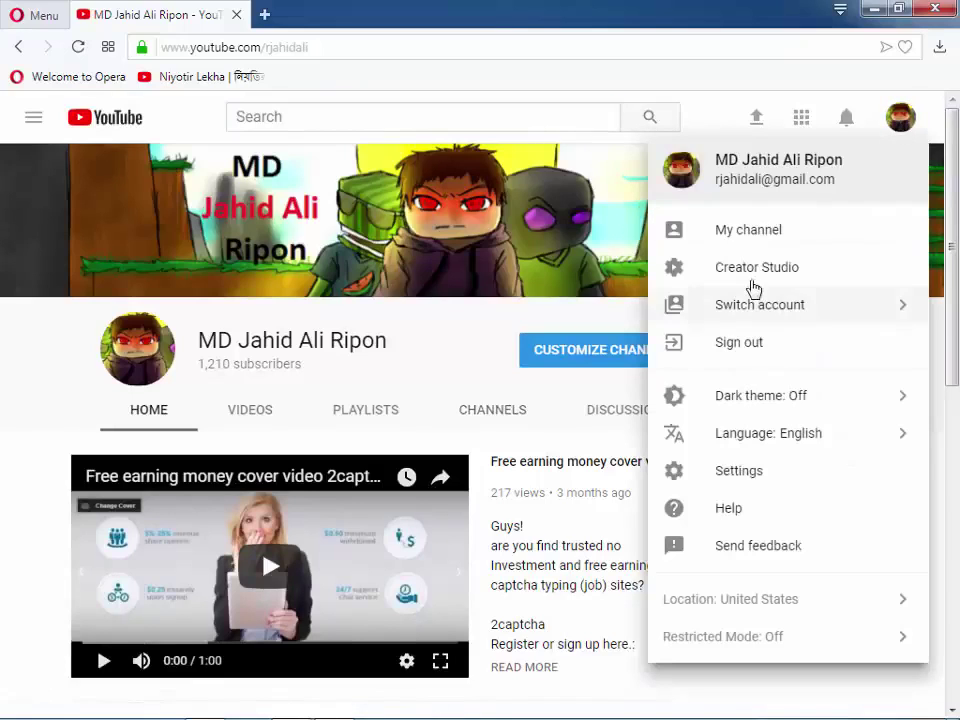
pyautogui.click(754, 276)
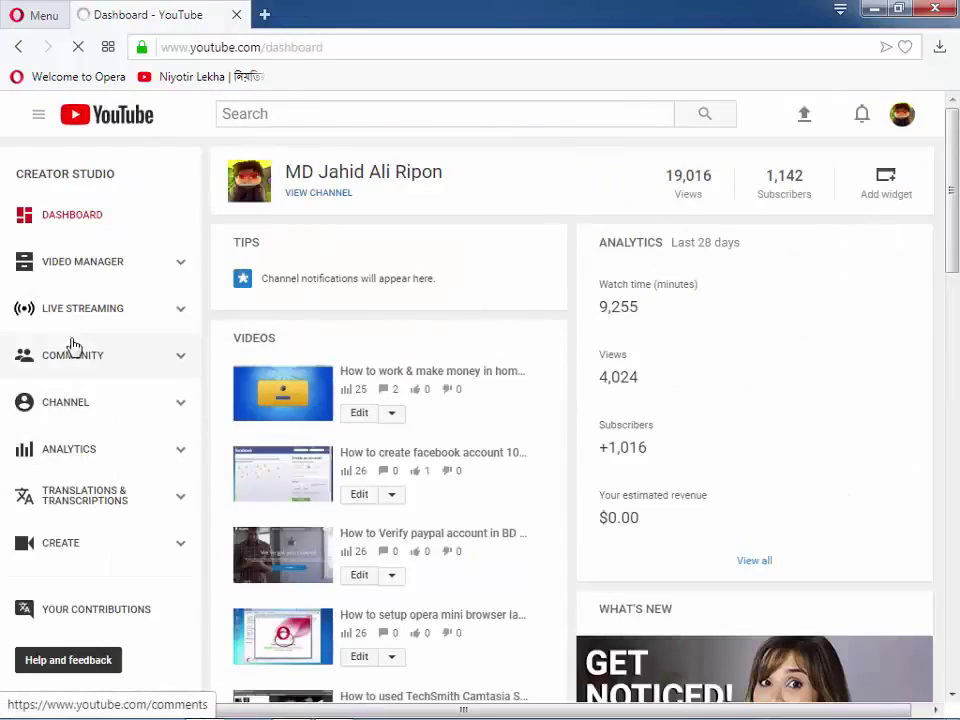
pyautogui.click(58, 266)
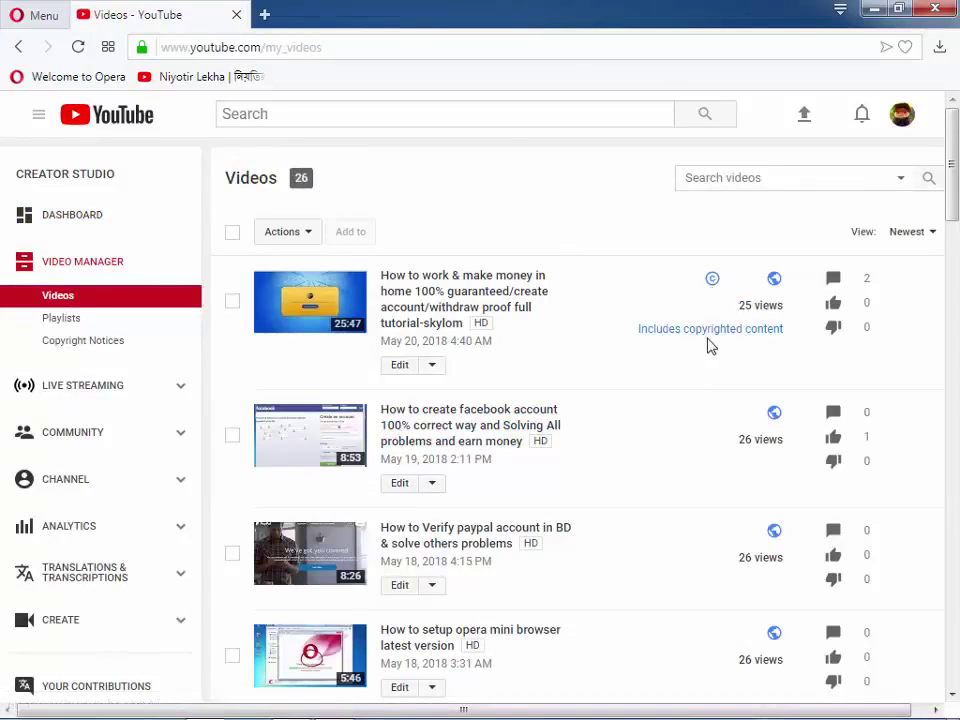
pyautogui.click(711, 282)
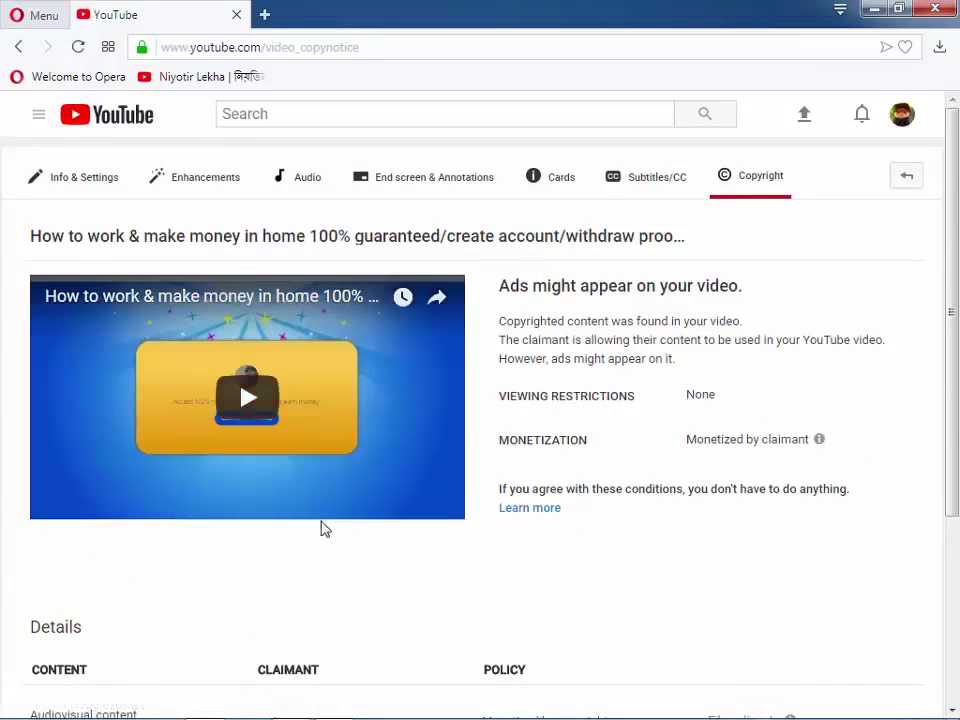
# Step: Review the claim Details table: 7:08–9:02 match, claimant Vydia, policy 'Monetized by copyright owner'
pyautogui.scroll(-1, 381, 506)
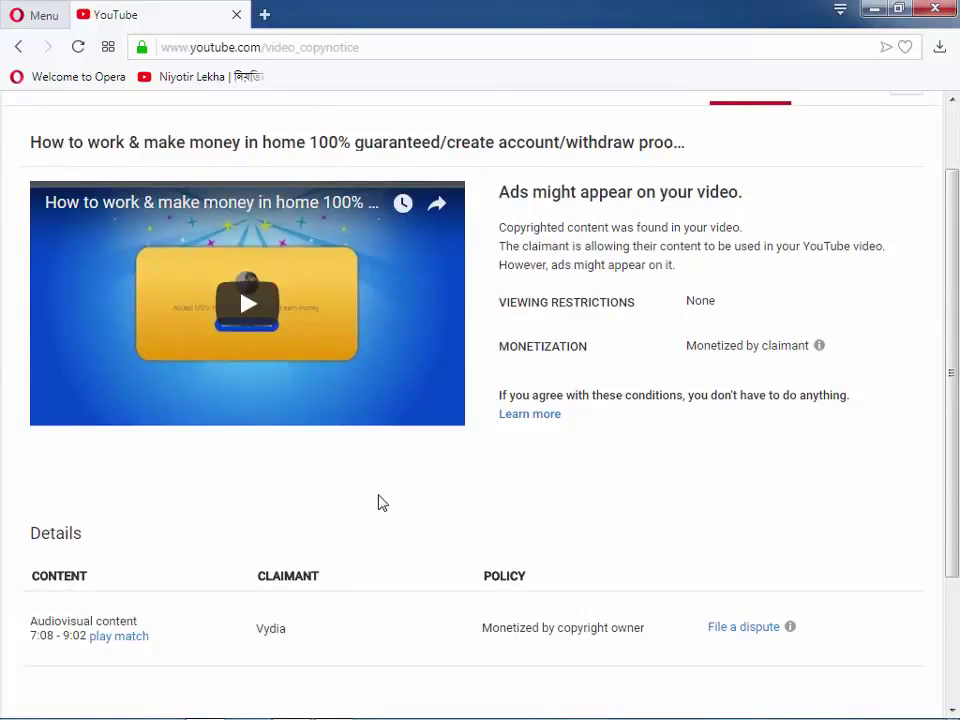
pyautogui.scroll(1, 343, 589)
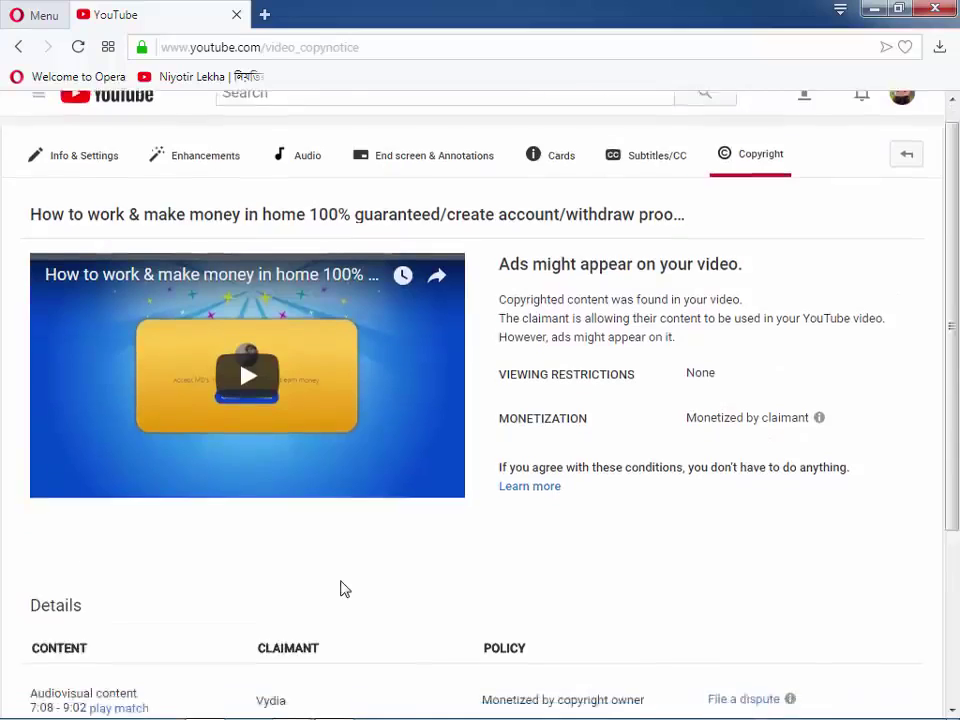
pyautogui.scroll(-2, 342, 589)
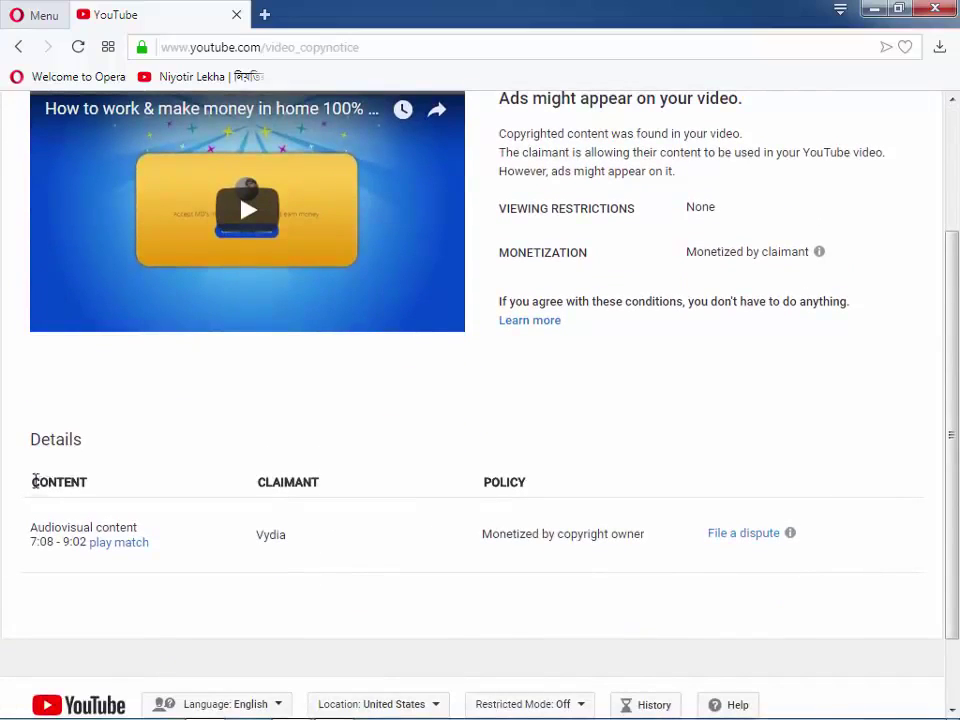
pyautogui.moveTo(35, 482); pyautogui.dragTo(163, 479)
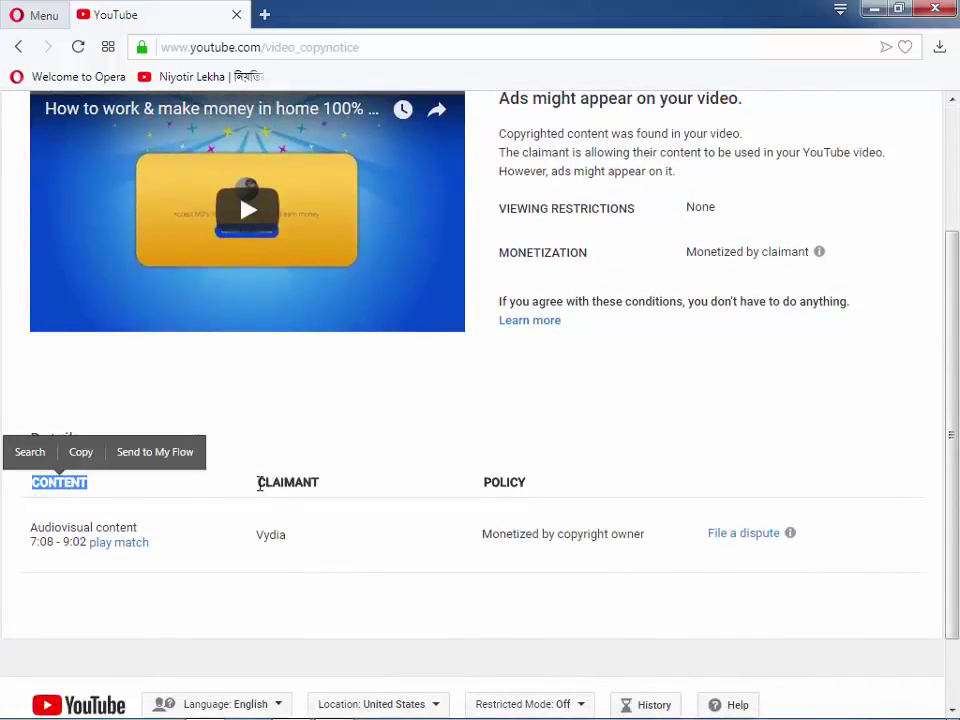
pyautogui.moveTo(259, 484); pyautogui.dragTo(320, 486)
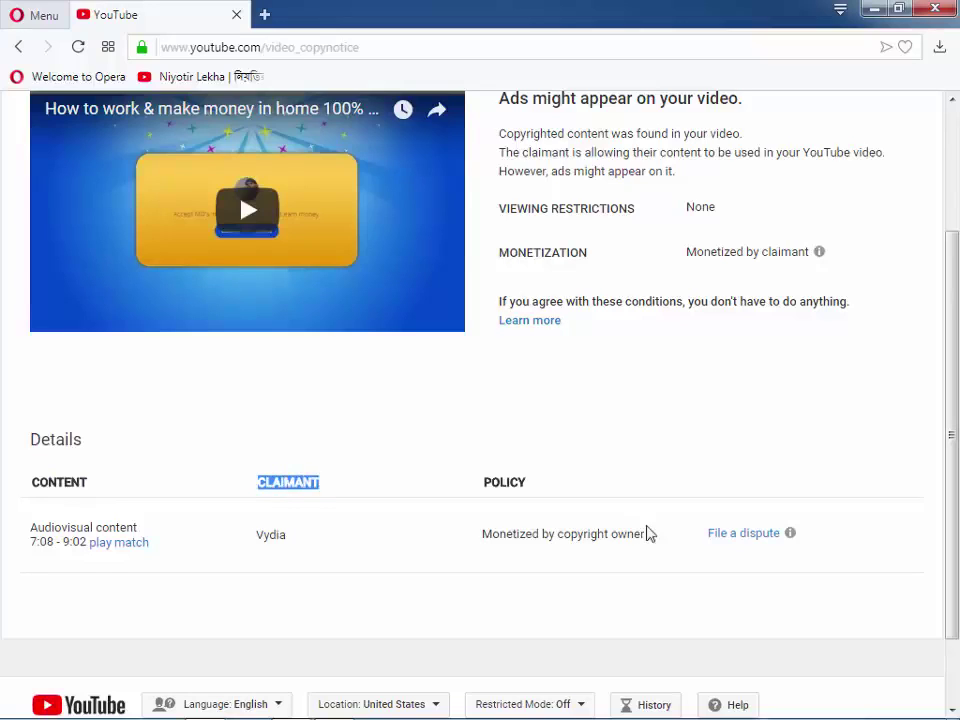
pyautogui.moveTo(484, 482); pyautogui.dragTo(550, 490)
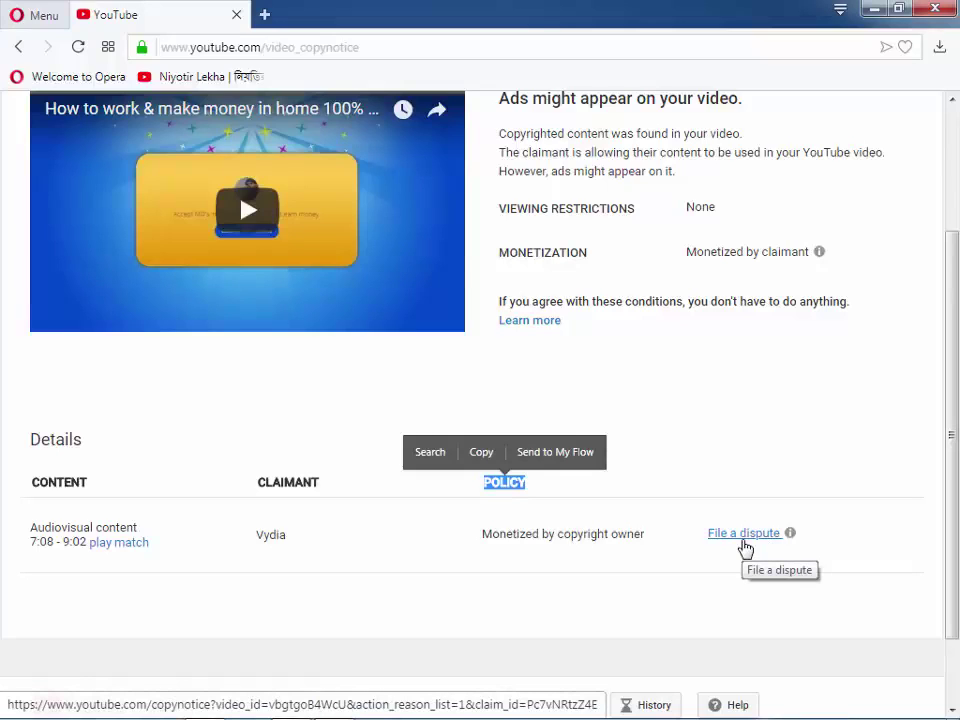
pyautogui.click(514, 501)
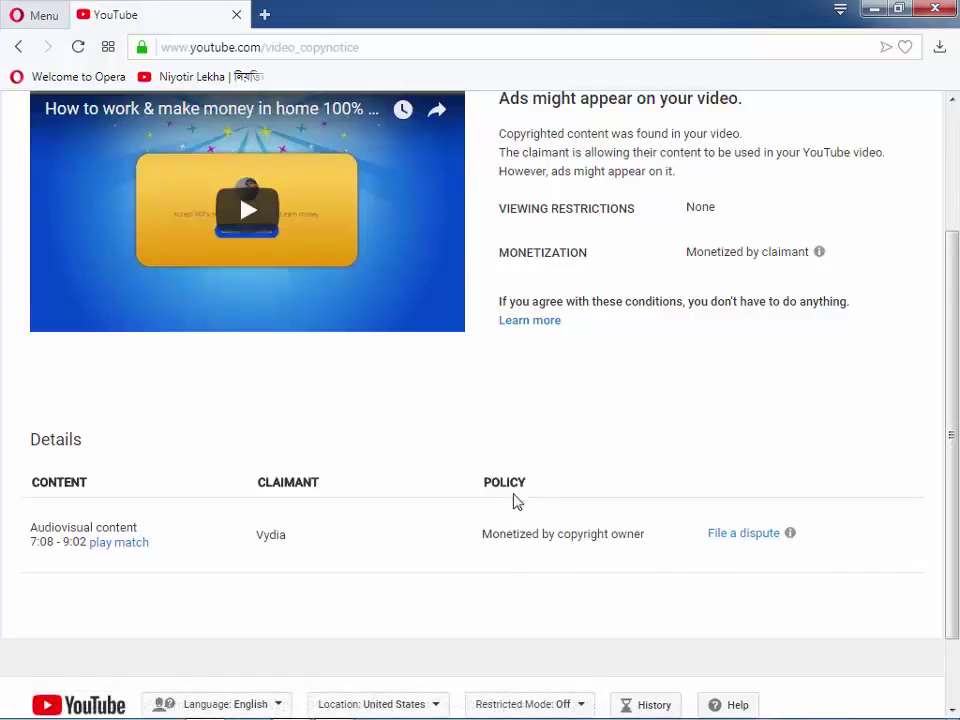
pyautogui.moveTo(490, 552); pyautogui.dragTo(636, 551)
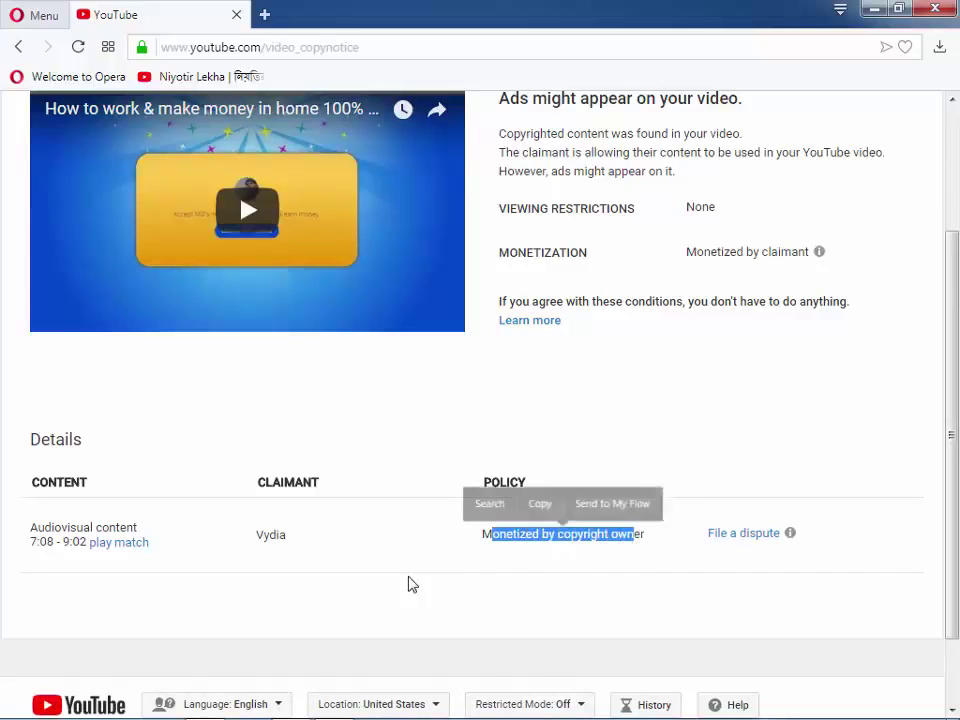
pyautogui.click(265, 535)
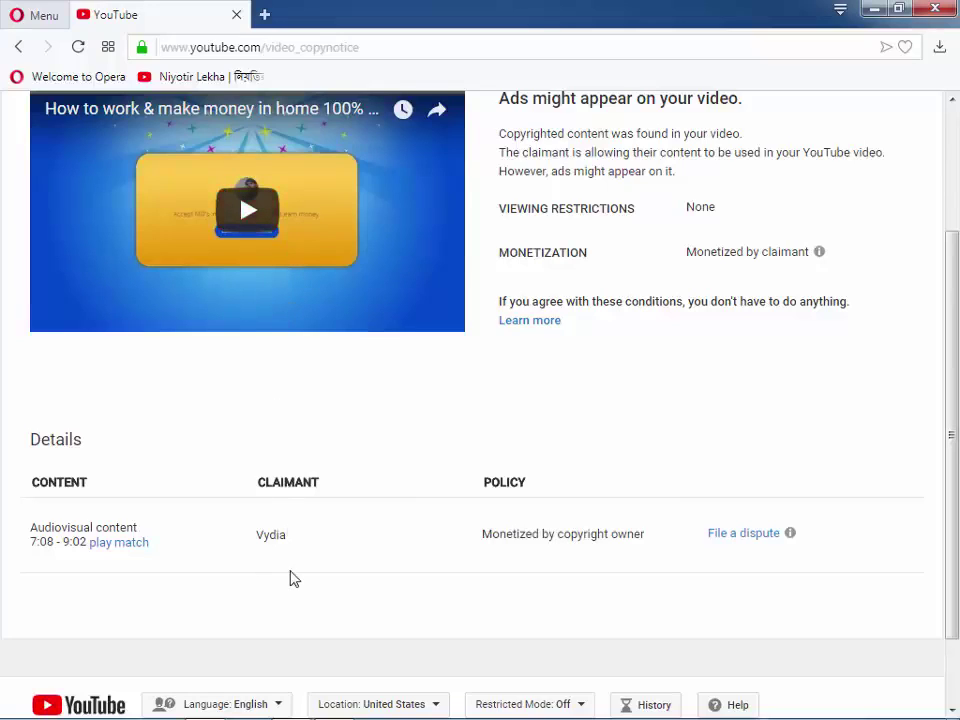
pyautogui.moveTo(278, 538); pyautogui.dragTo(295, 545)
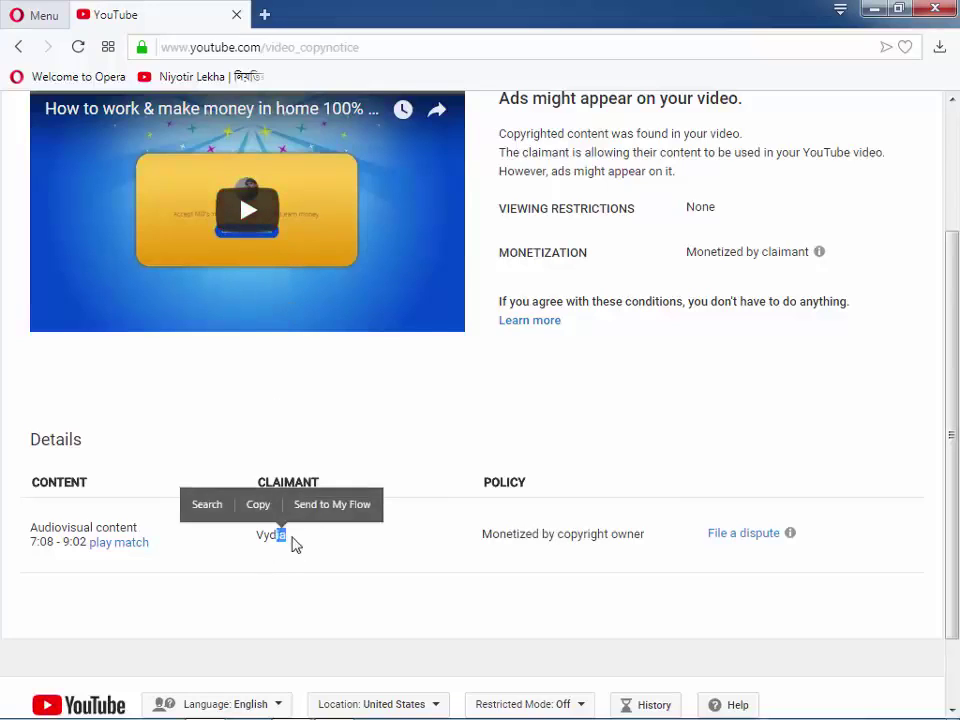
pyautogui.click(246, 557)
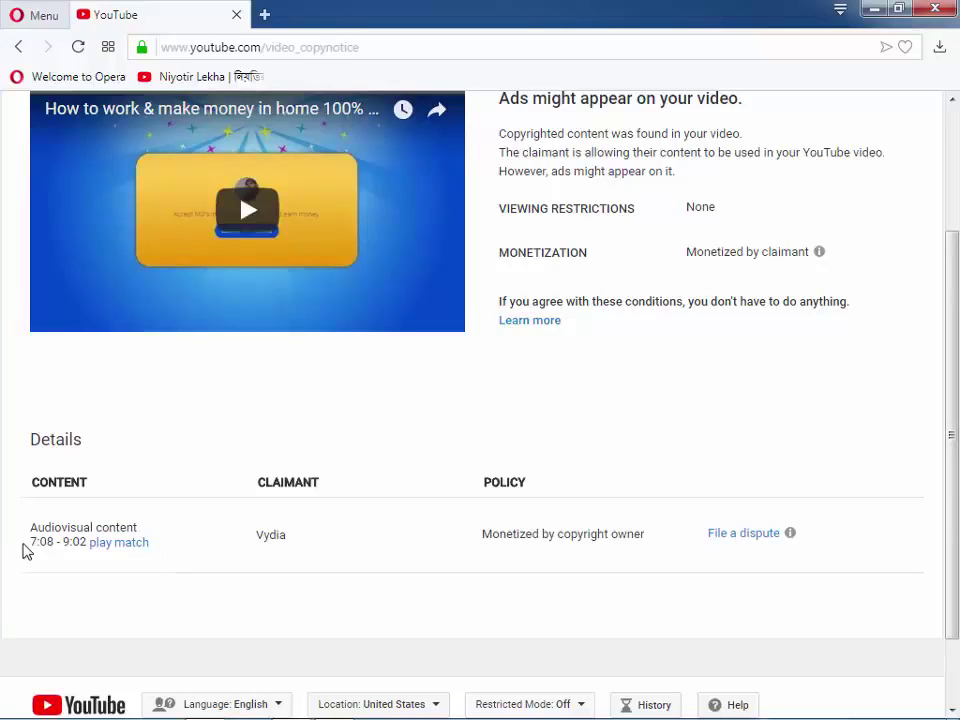
pyautogui.moveTo(31, 543); pyautogui.dragTo(39, 543)
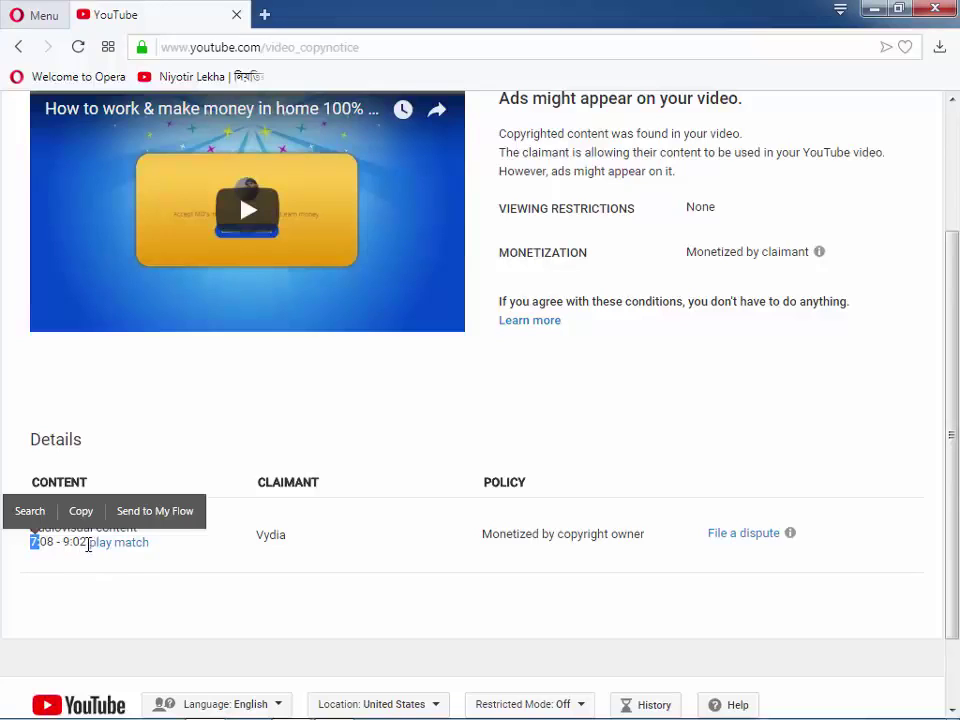
pyautogui.click(70, 570)
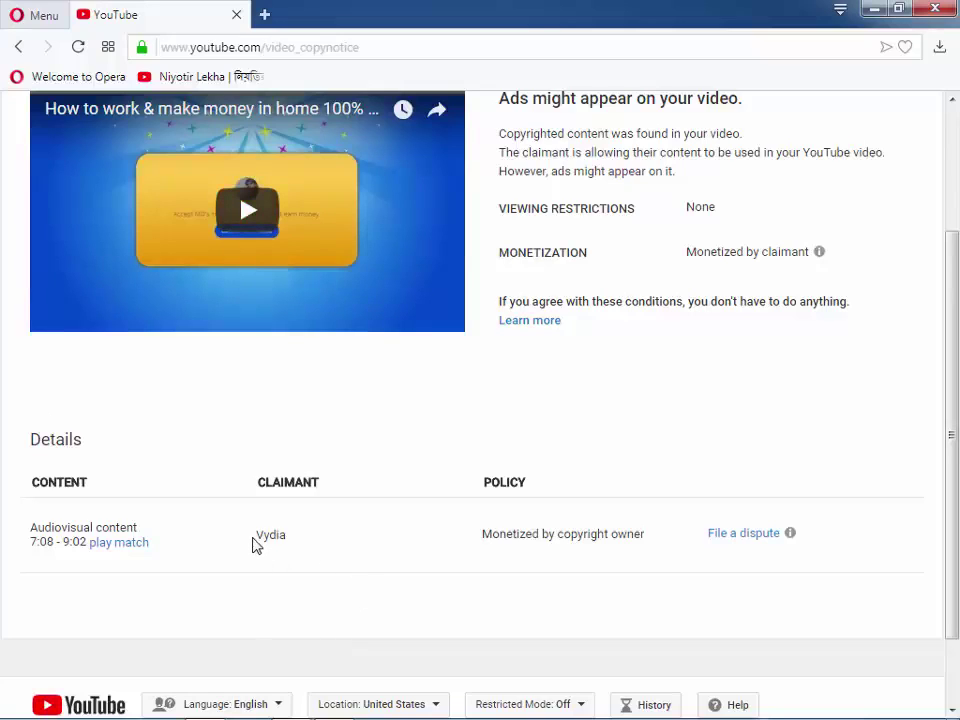
pyautogui.moveTo(253, 542); pyautogui.dragTo(313, 541)
pyautogui.click(313, 546)
pyautogui.scroll(3, 300, 471)
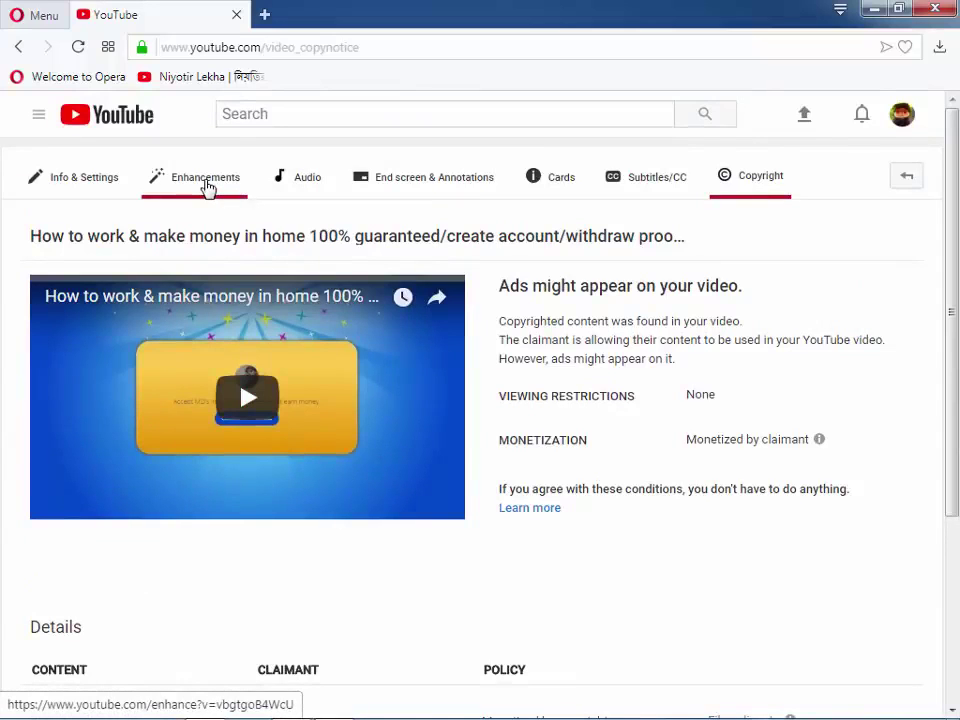
# Step: Open the make-money tutorial's Enhancements link in a new tab and move to that tab
pyautogui.scroll(-2, 122, 612)
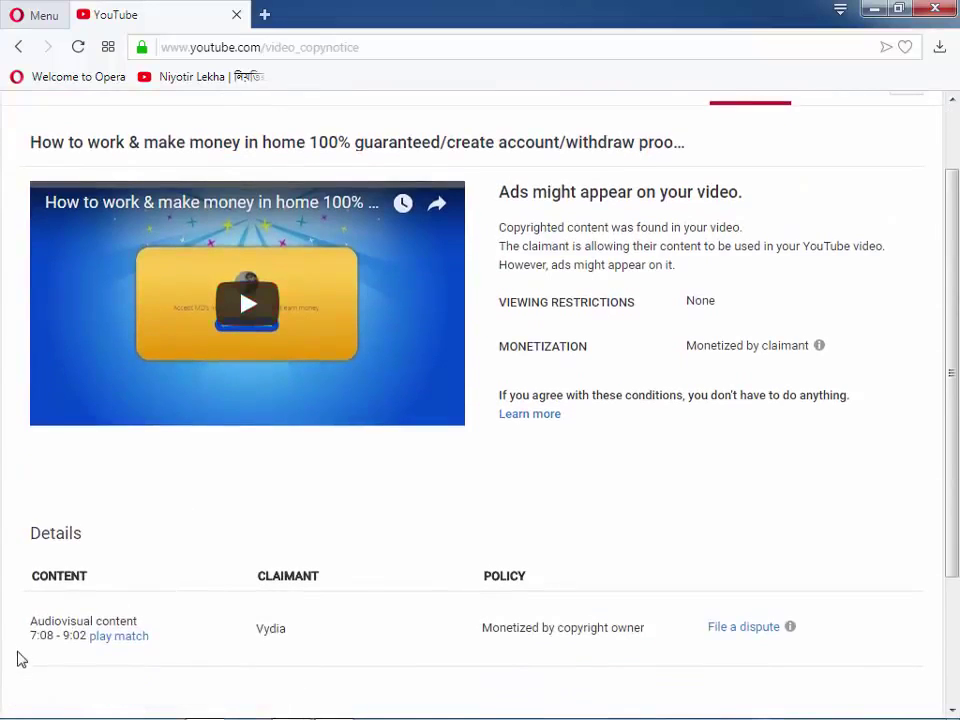
pyautogui.moveTo(30, 641); pyautogui.dragTo(88, 636)
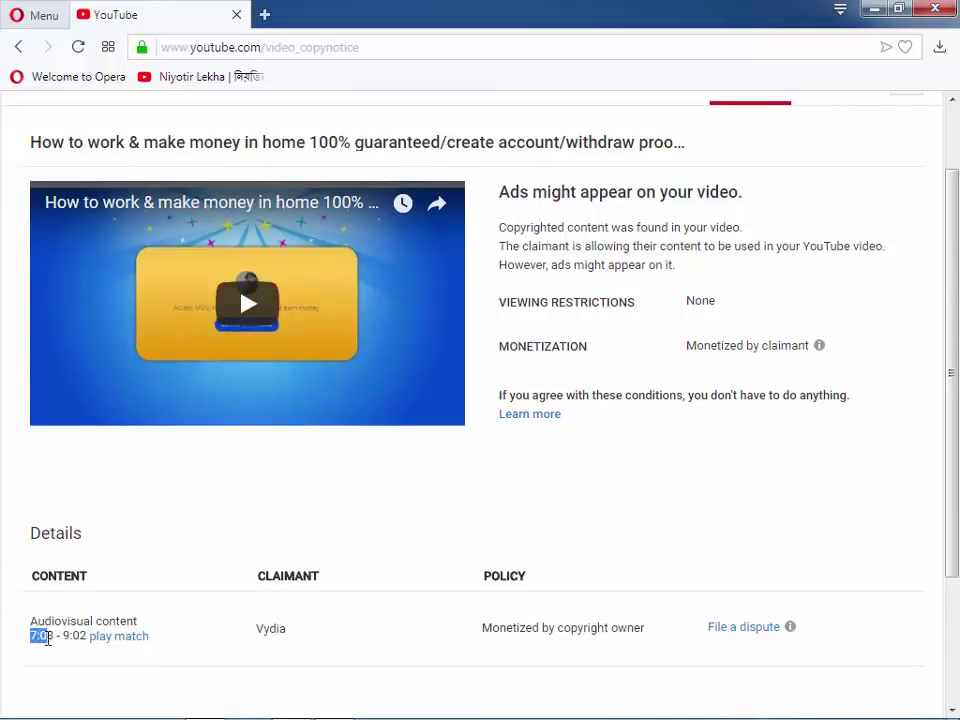
pyautogui.scroll(2, 157, 636)
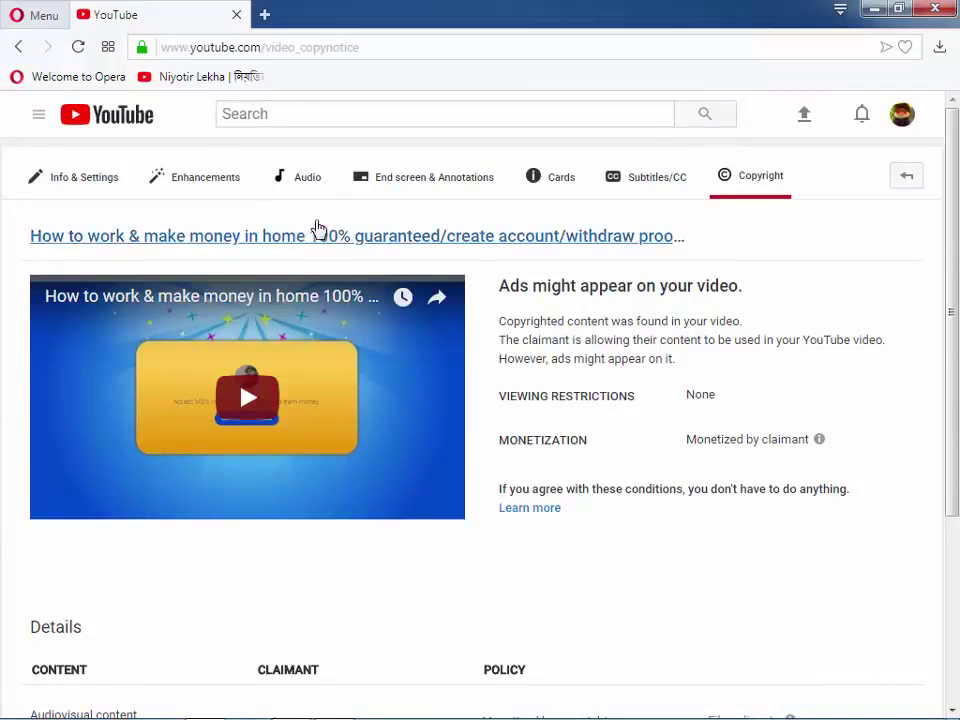
pyautogui.rightClick(185, 183)
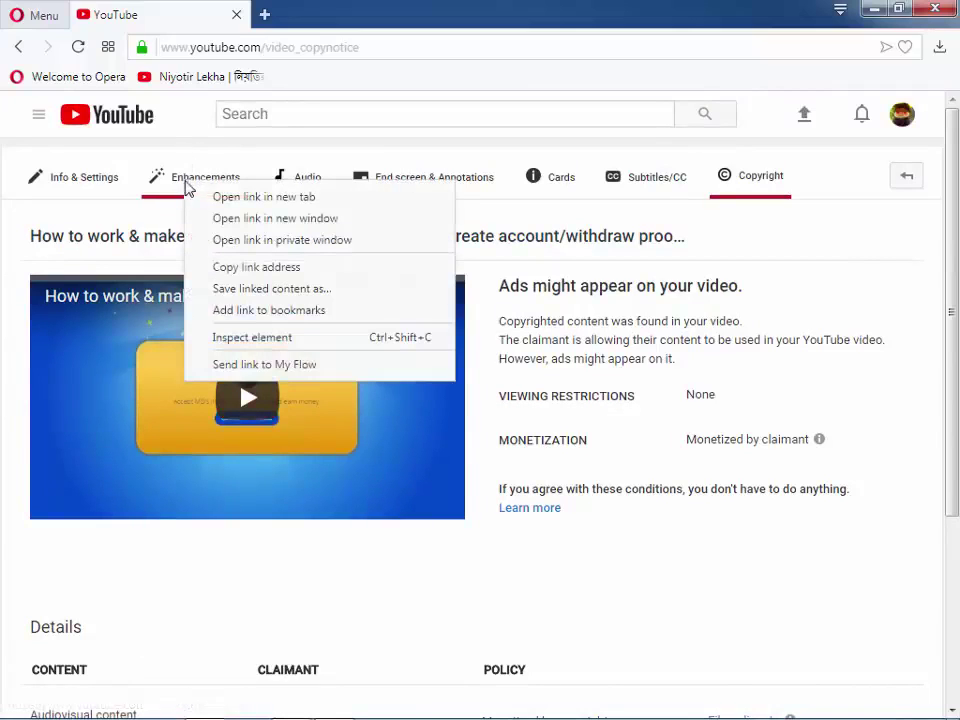
pyautogui.click(227, 197)
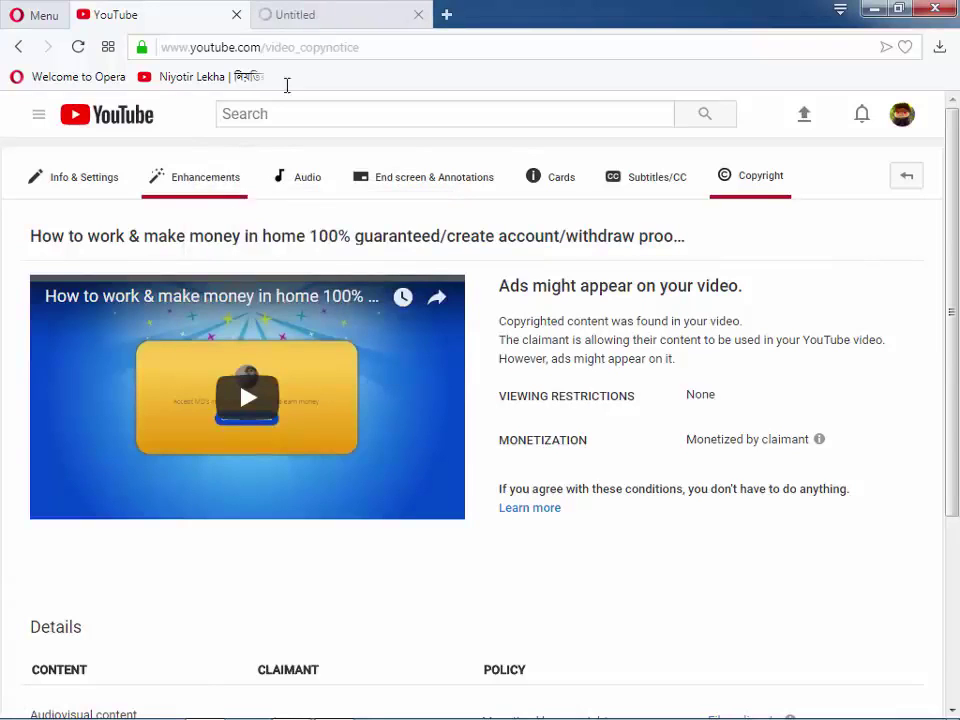
pyautogui.click(306, 15)
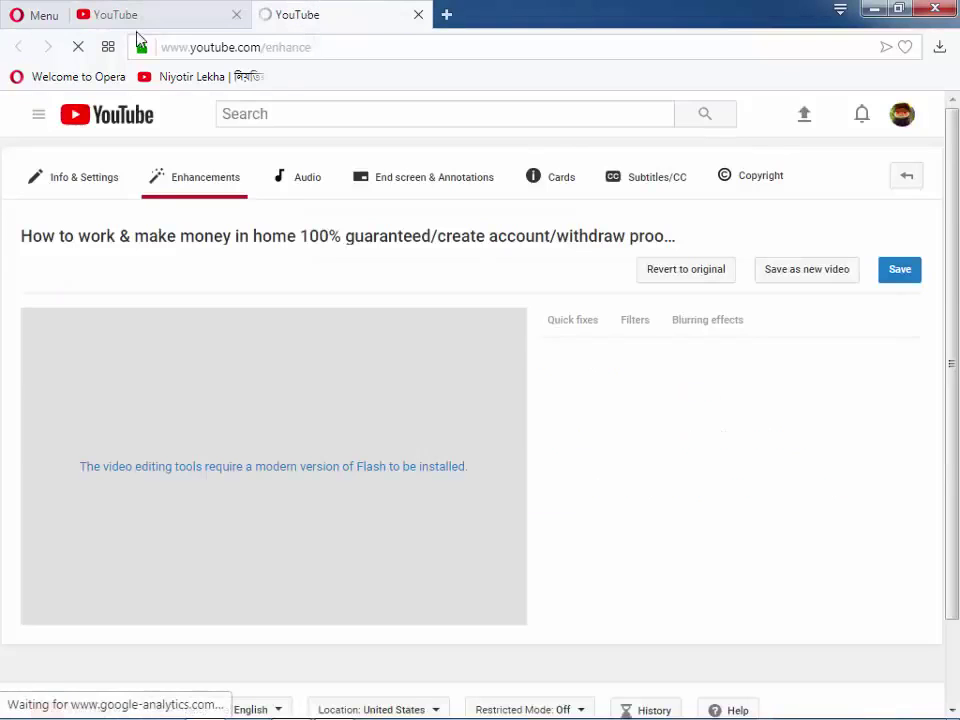
# Step: Switch to the loaded Enhancements editor tab and scroll down to its Quick fixes and Trim button
pyautogui.click(130, 15)
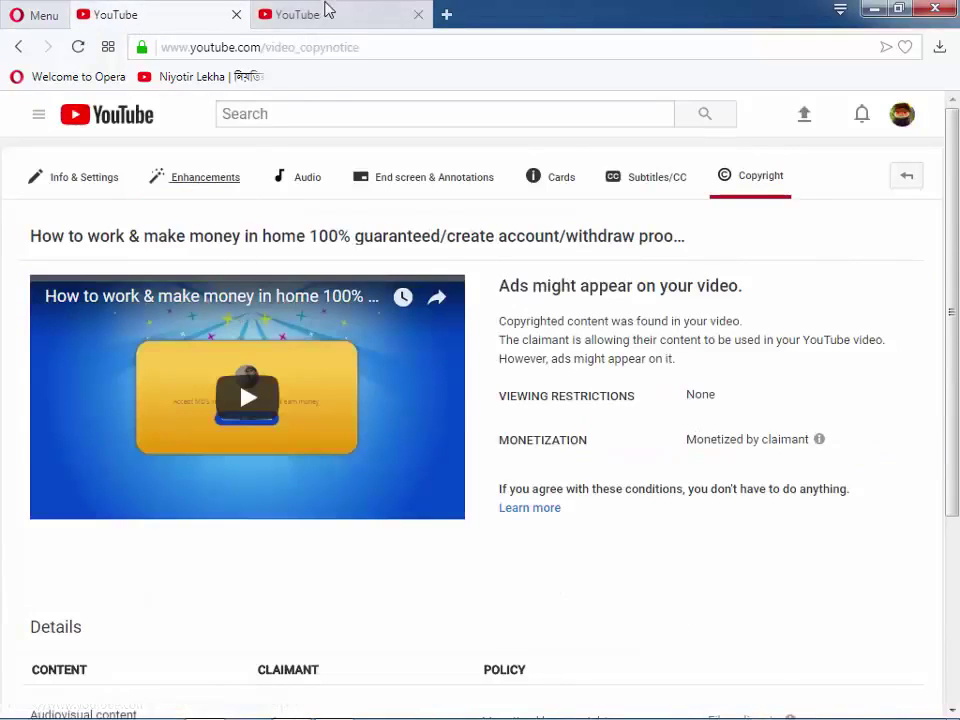
pyautogui.click(324, 12)
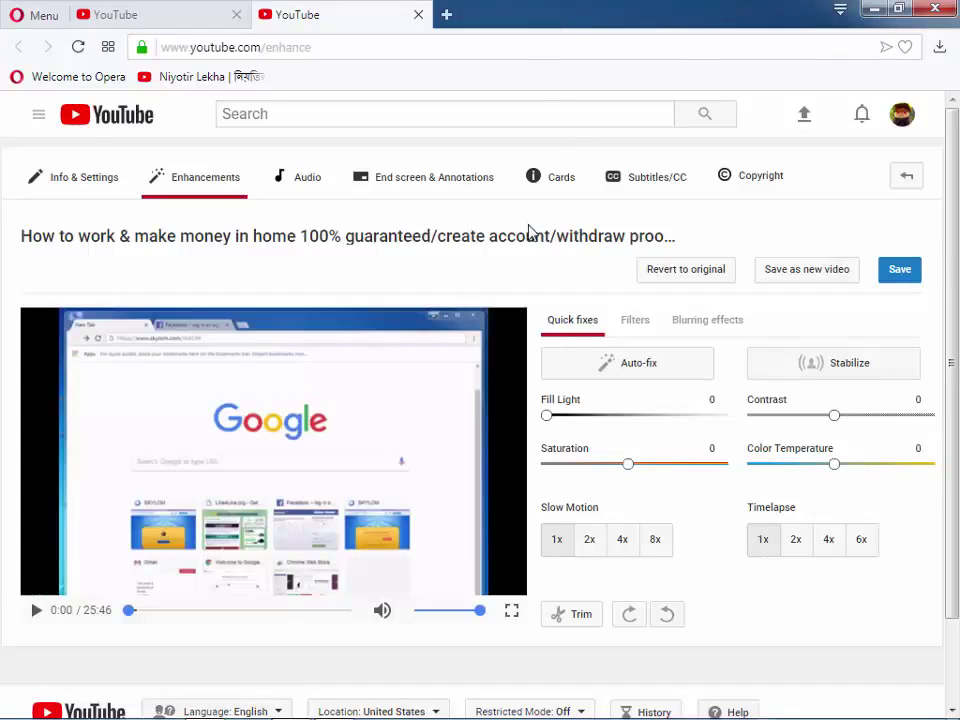
pyautogui.scroll(-1, 435, 395)
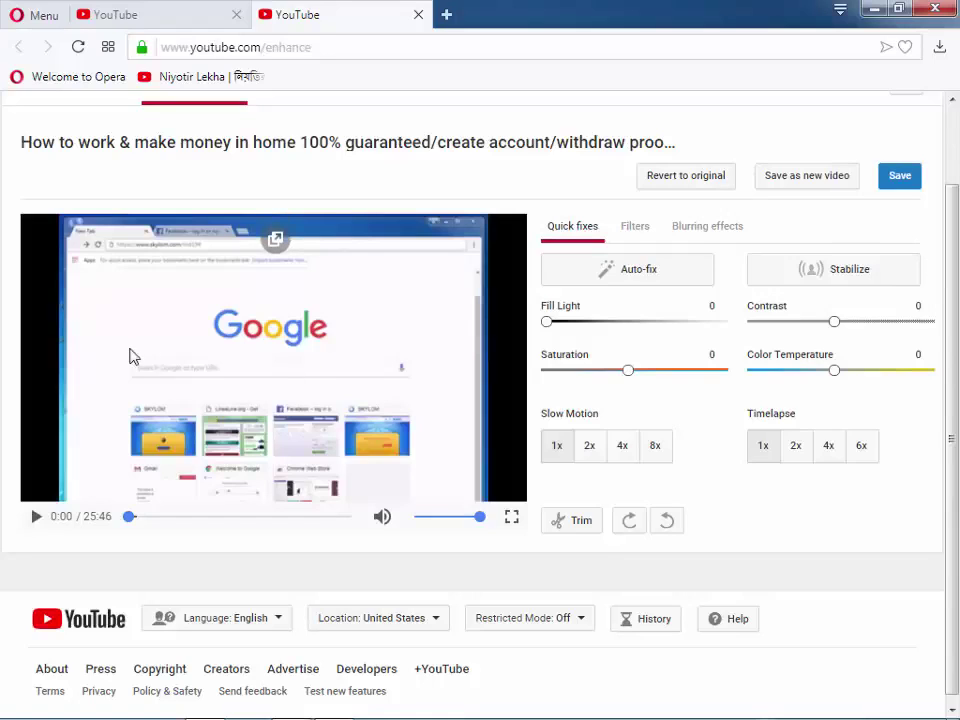
pyautogui.moveTo(572, 614)
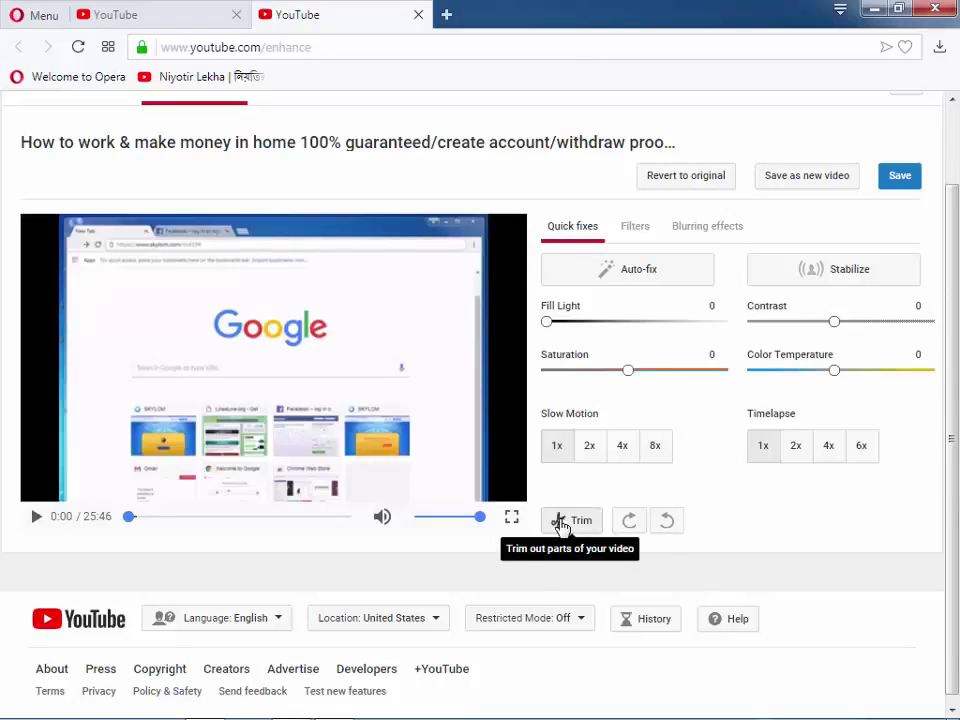
# Step: Open the Trim timeline, pause playback and lower the preview volume
pyautogui.click(561, 525)
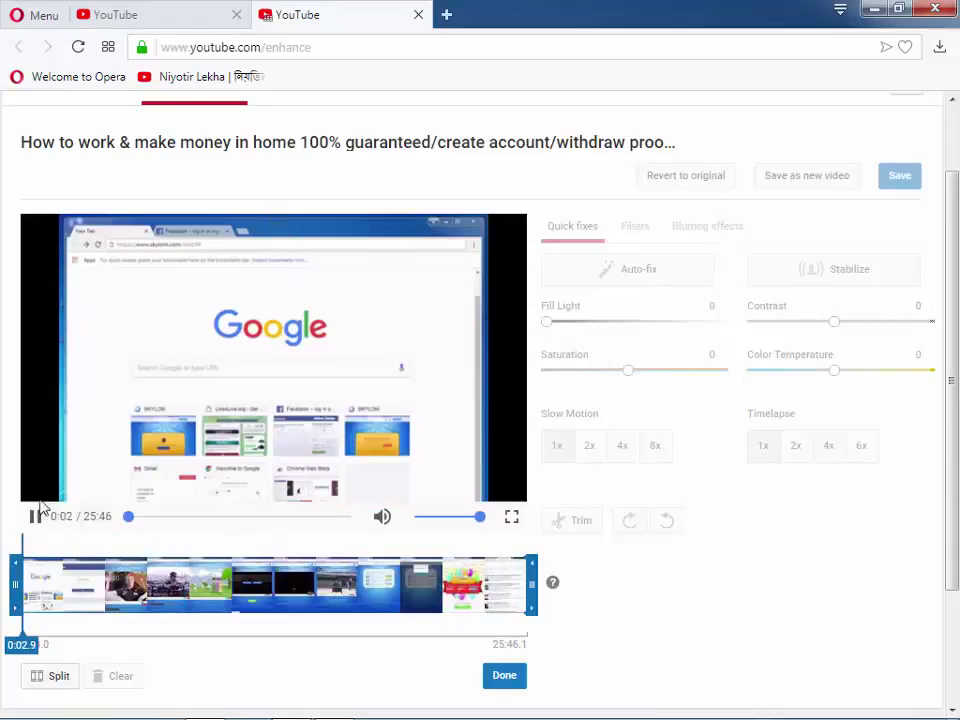
pyautogui.click(36, 516)
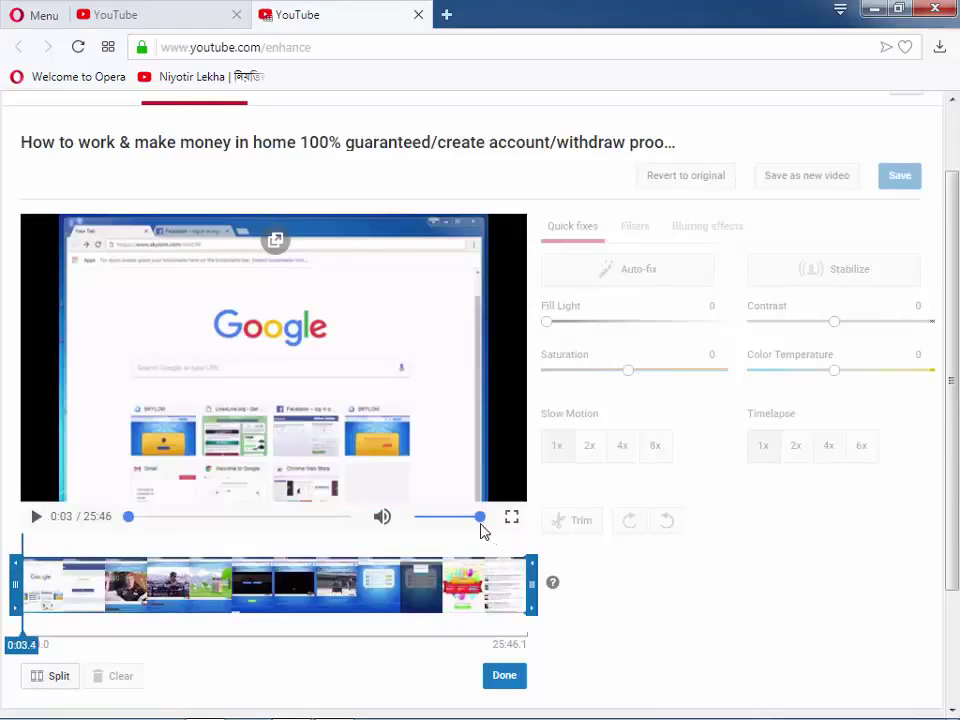
pyautogui.moveTo(482, 517); pyautogui.dragTo(426, 524)
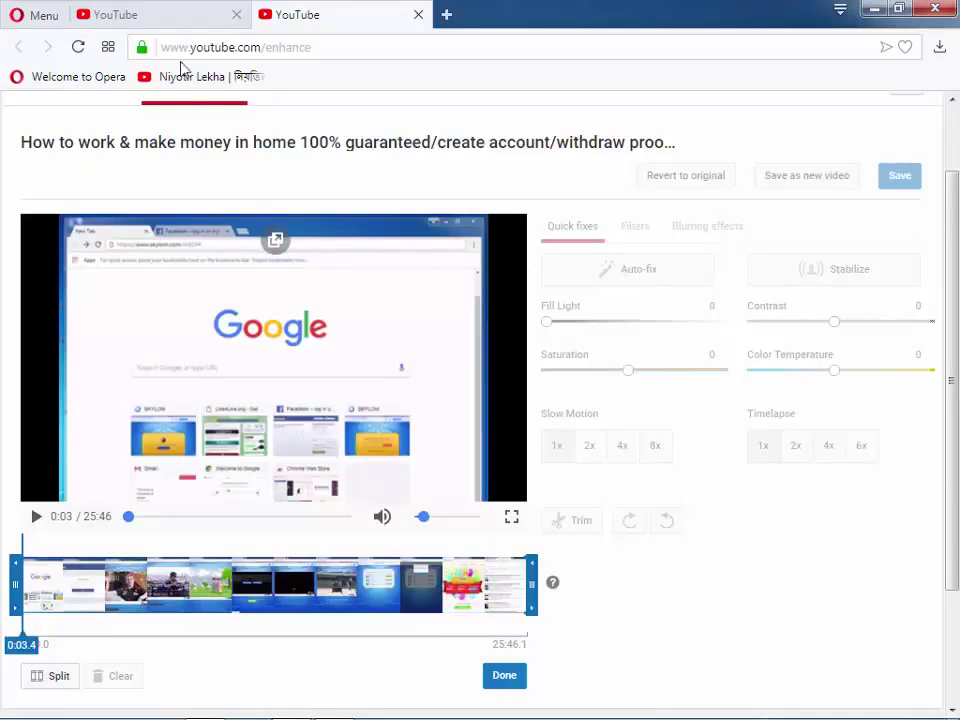
# Step: Check the claimed time range on the copyright notice tab, then return to the editor
pyautogui.click(161, 14)
pyautogui.scroll(-2, 131, 619)
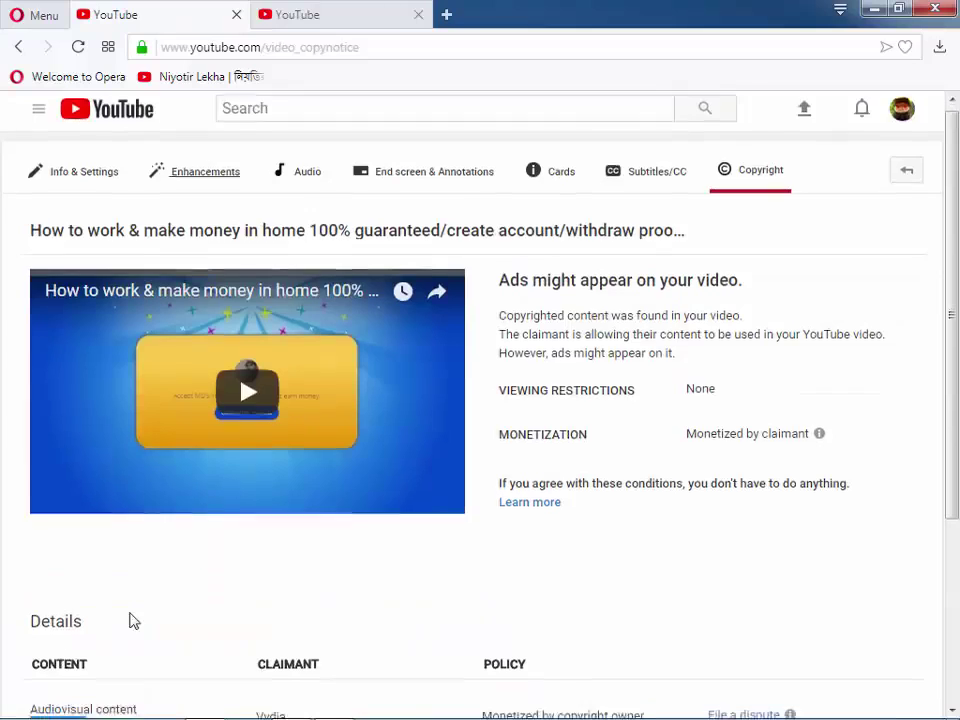
pyautogui.moveTo(30, 542); pyautogui.dragTo(86, 545)
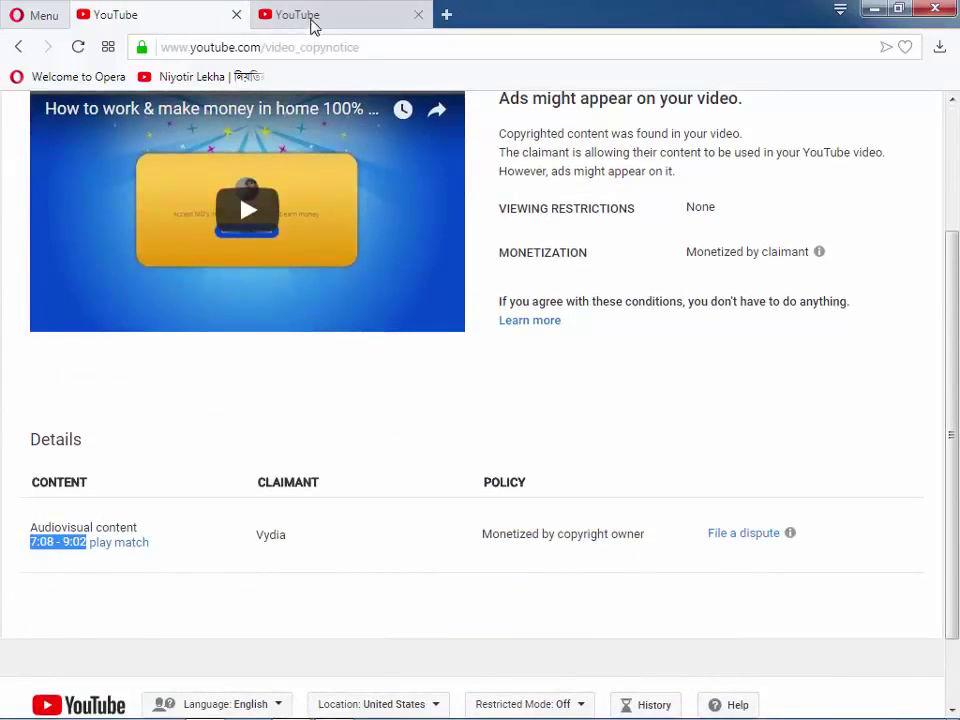
pyautogui.click(313, 22)
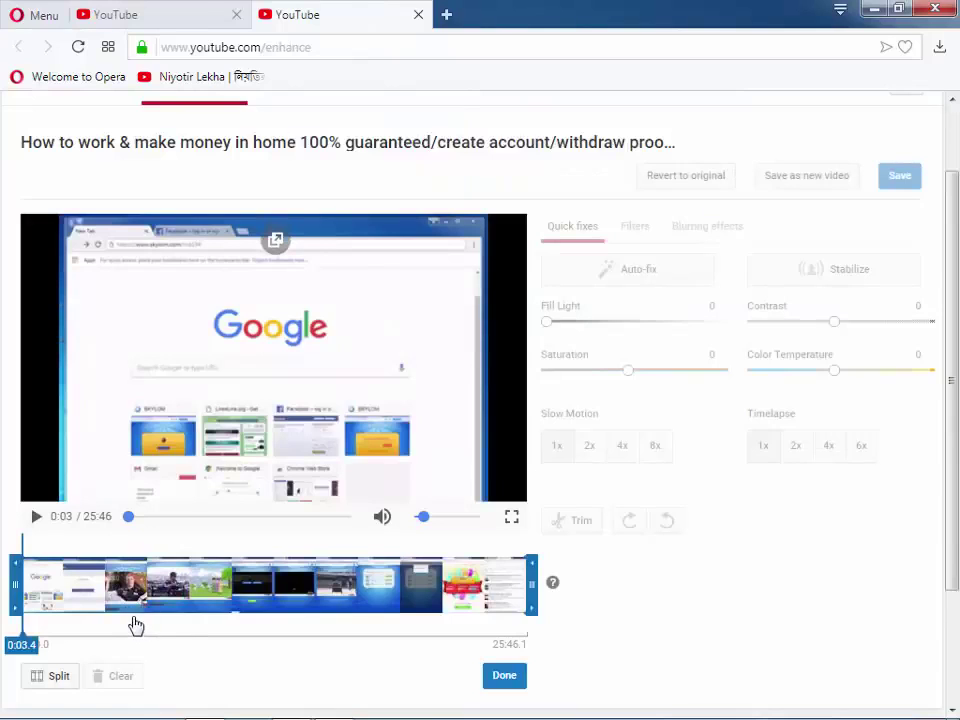
# Step: Scrub the playhead forward to about 6:57, checking the 7:08 claim start on the copyright tab
pyautogui.click(131, 518)
pyautogui.moveTo(131, 520); pyautogui.dragTo(152, 524)
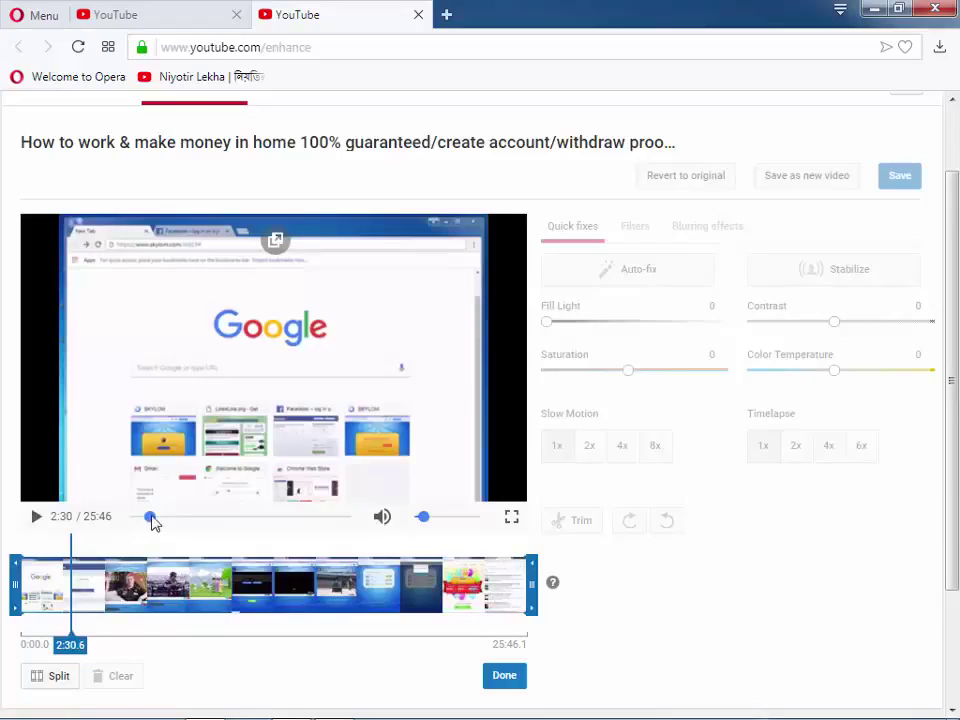
pyautogui.moveTo(152, 518); pyautogui.dragTo(192, 522)
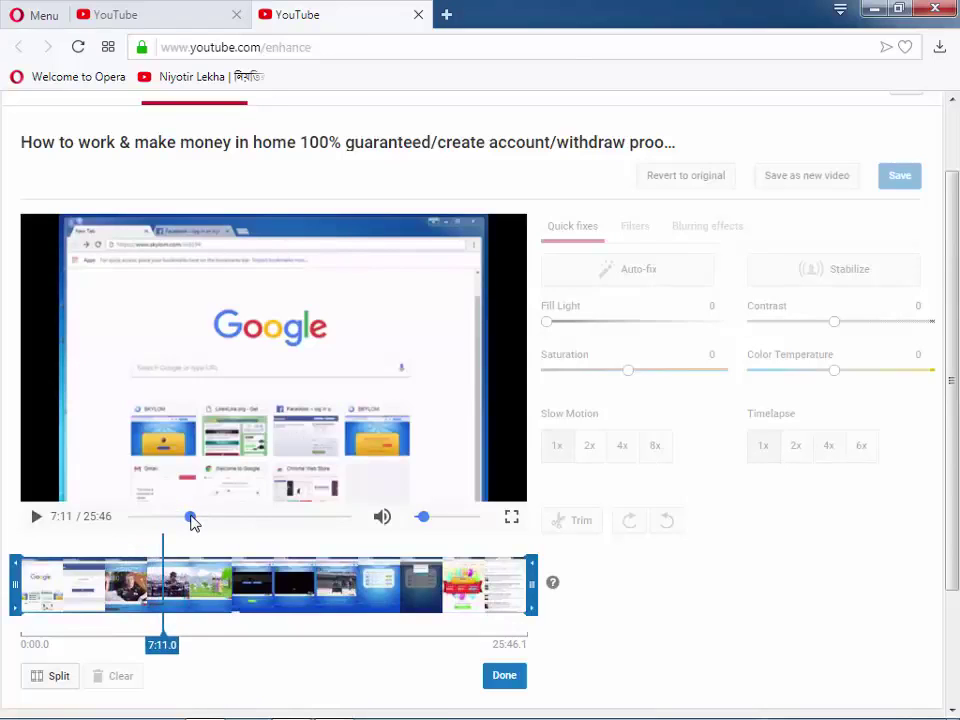
pyautogui.click(175, 16)
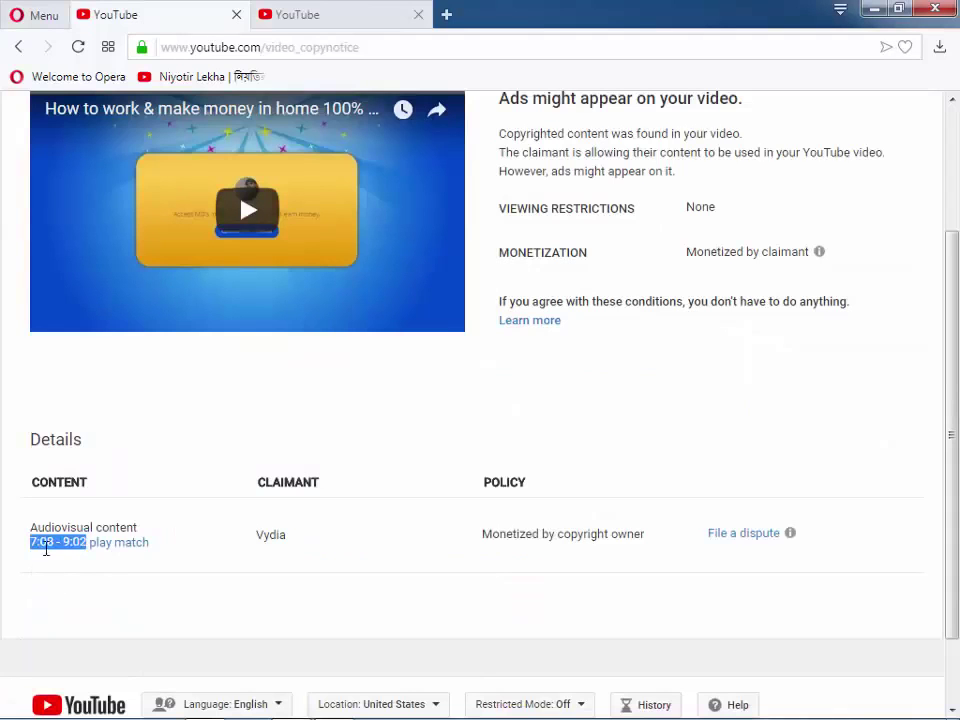
pyautogui.click(305, 12)
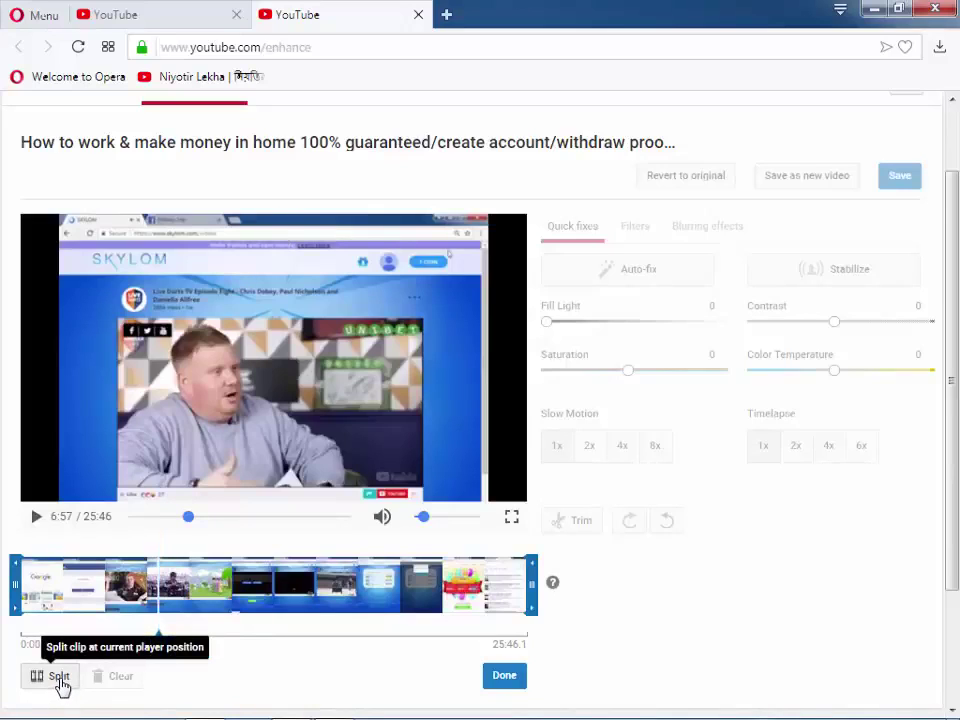
# Step: Split the clip at the playhead and settle the split point at 6:57.9
pyautogui.click(60, 682)
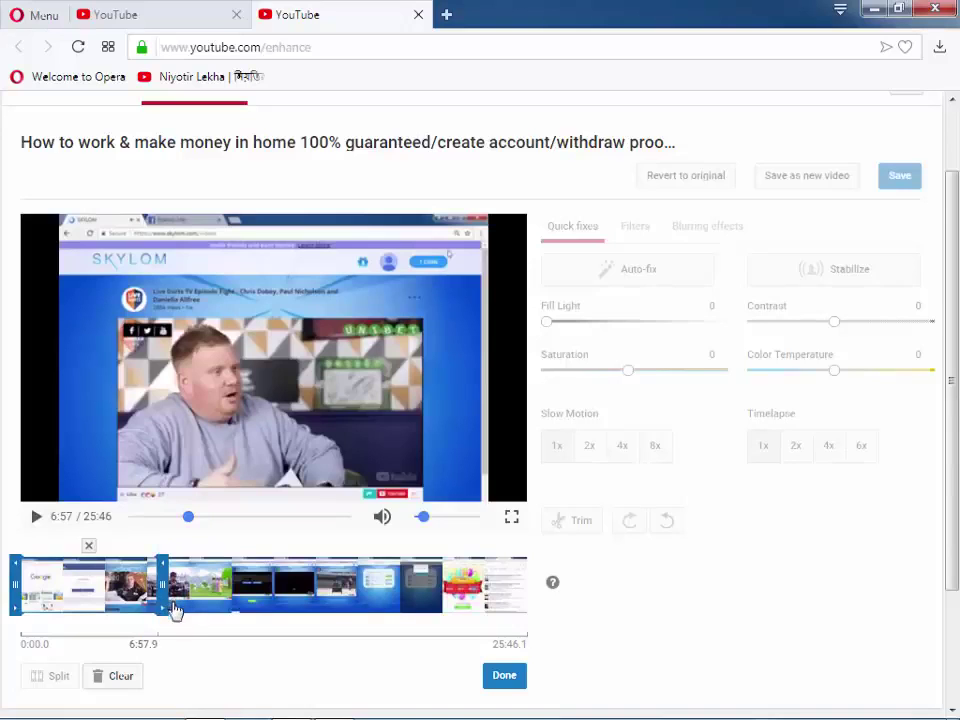
pyautogui.moveTo(165, 614); pyautogui.dragTo(162, 614)
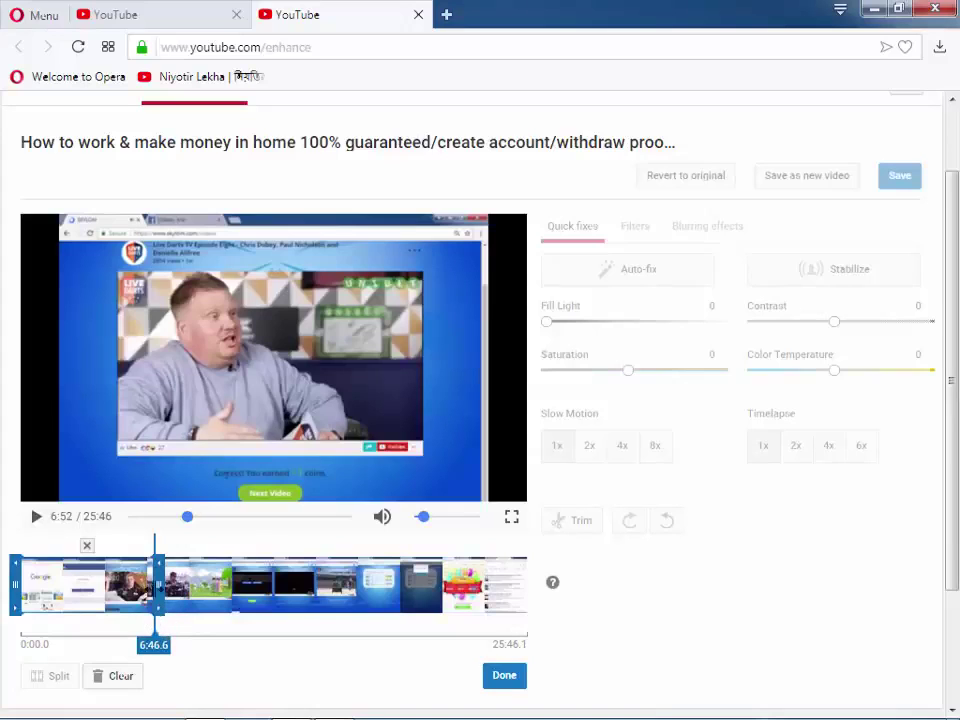
pyautogui.moveTo(170, 619); pyautogui.dragTo(156, 585)
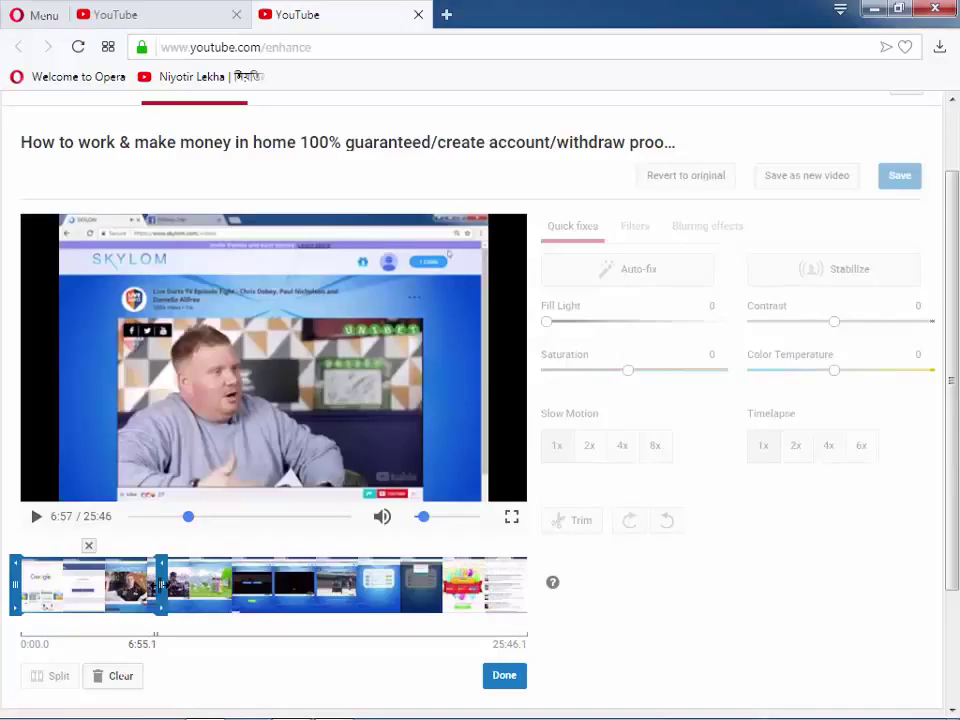
pyautogui.moveTo(161, 585); pyautogui.dragTo(163, 585)
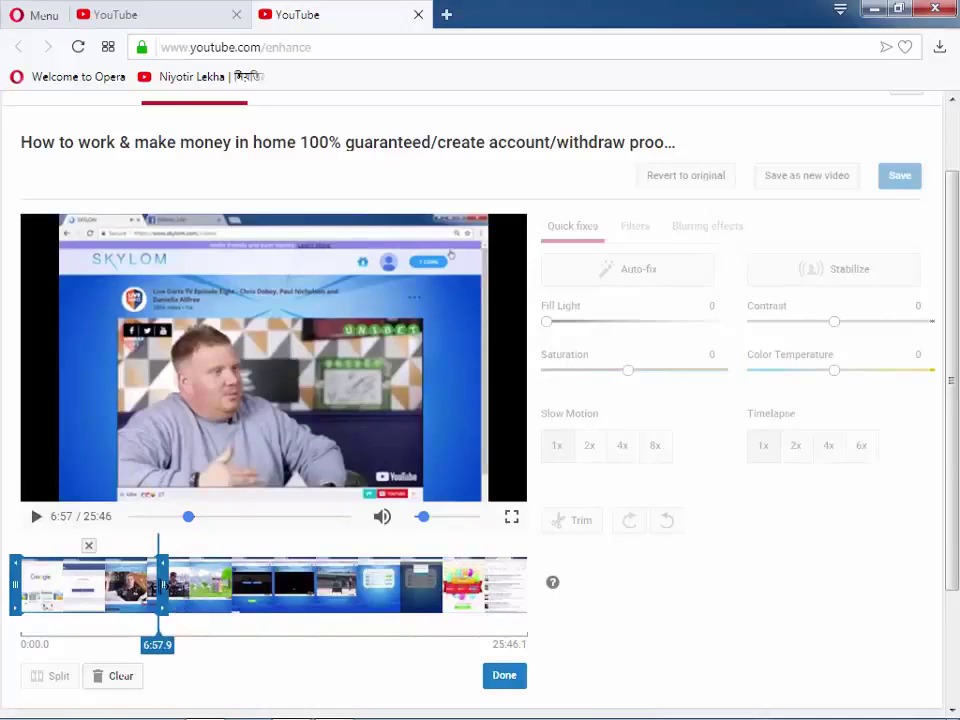
# Step: Drag the following part's start to 7:05.0, then scrub the preview forward to 8:48
pyautogui.click(164, 600)
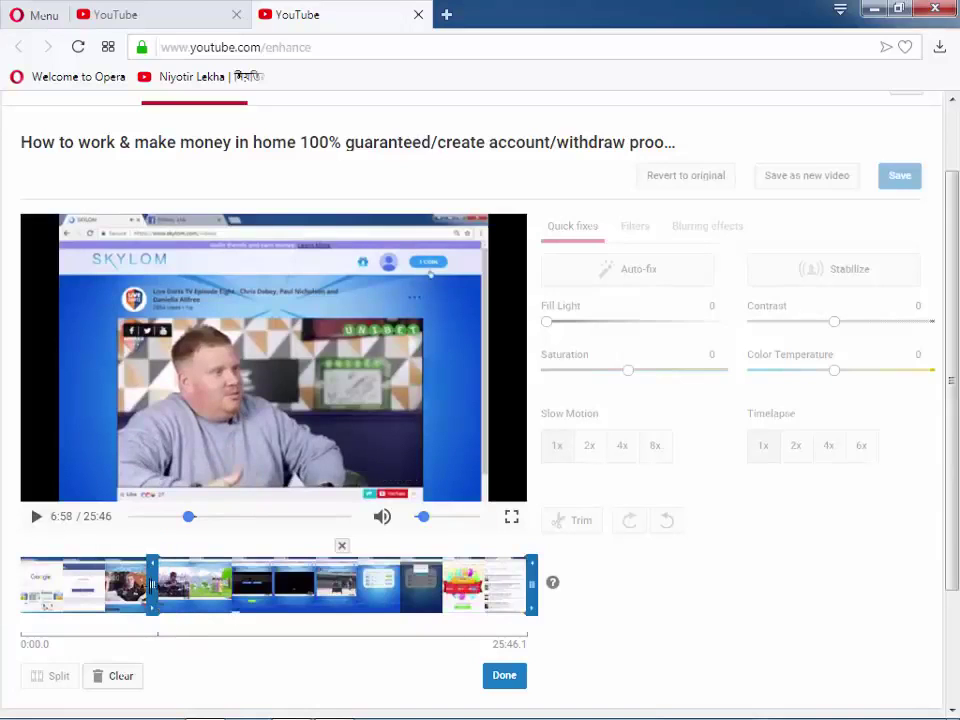
pyautogui.moveTo(158, 586); pyautogui.dragTo(156, 586)
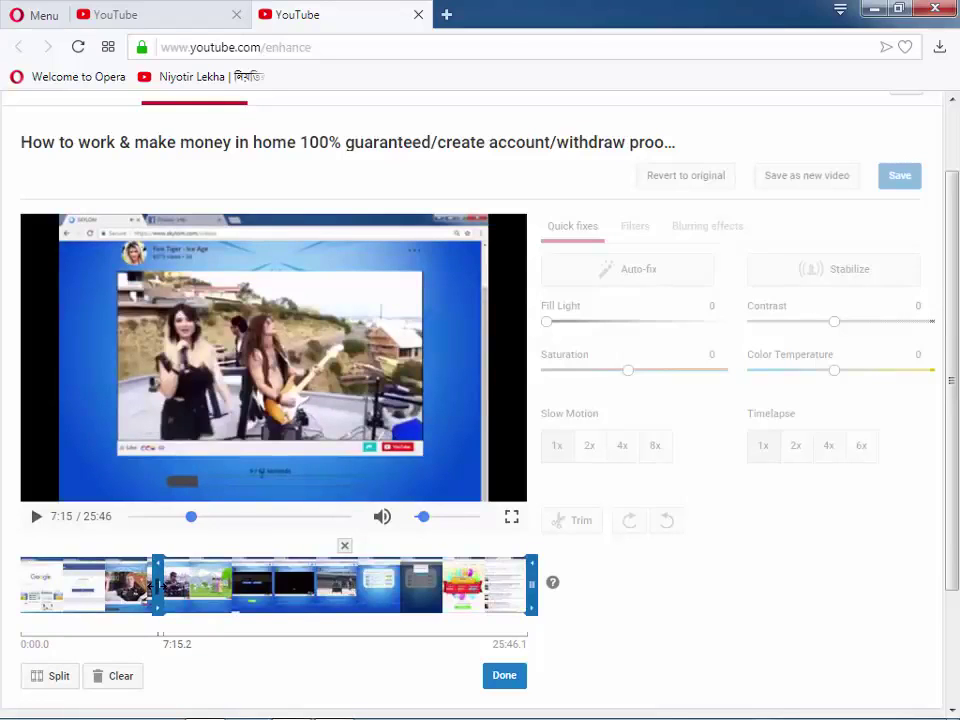
pyautogui.moveTo(155, 586); pyautogui.dragTo(155, 586)
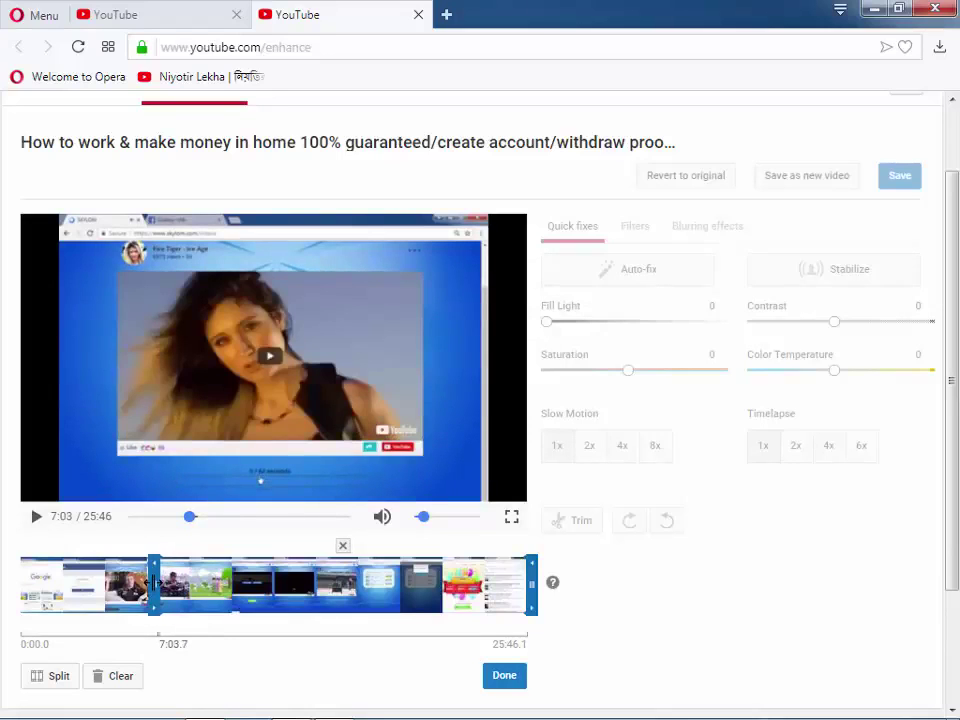
pyautogui.moveTo(155, 584); pyautogui.dragTo(156, 584)
pyautogui.click(155, 580)
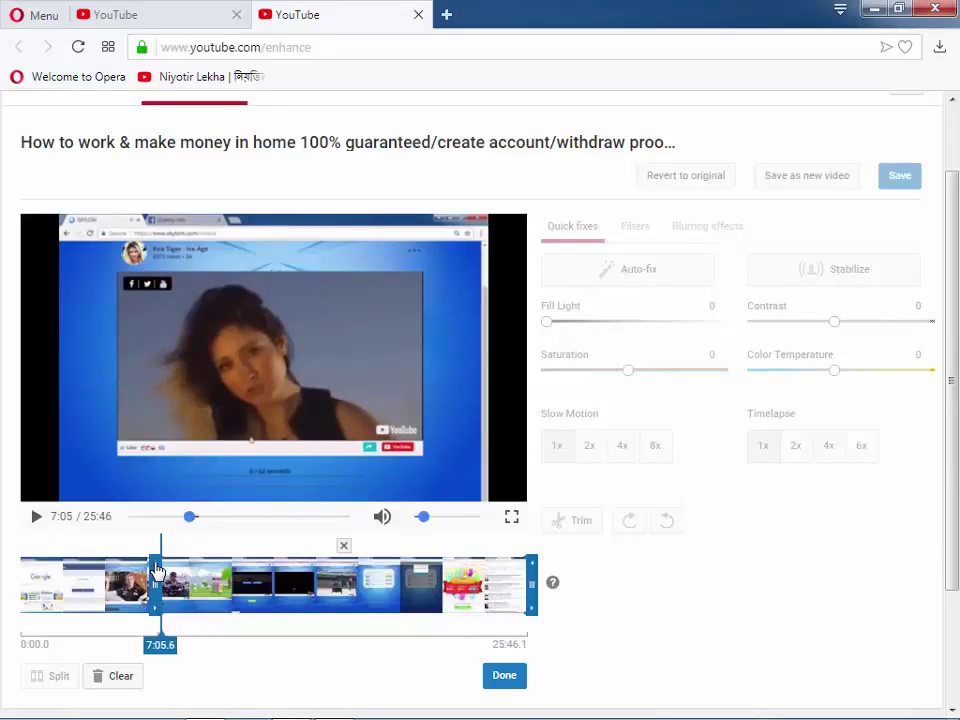
pyautogui.moveTo(157, 570); pyautogui.dragTo(158, 571)
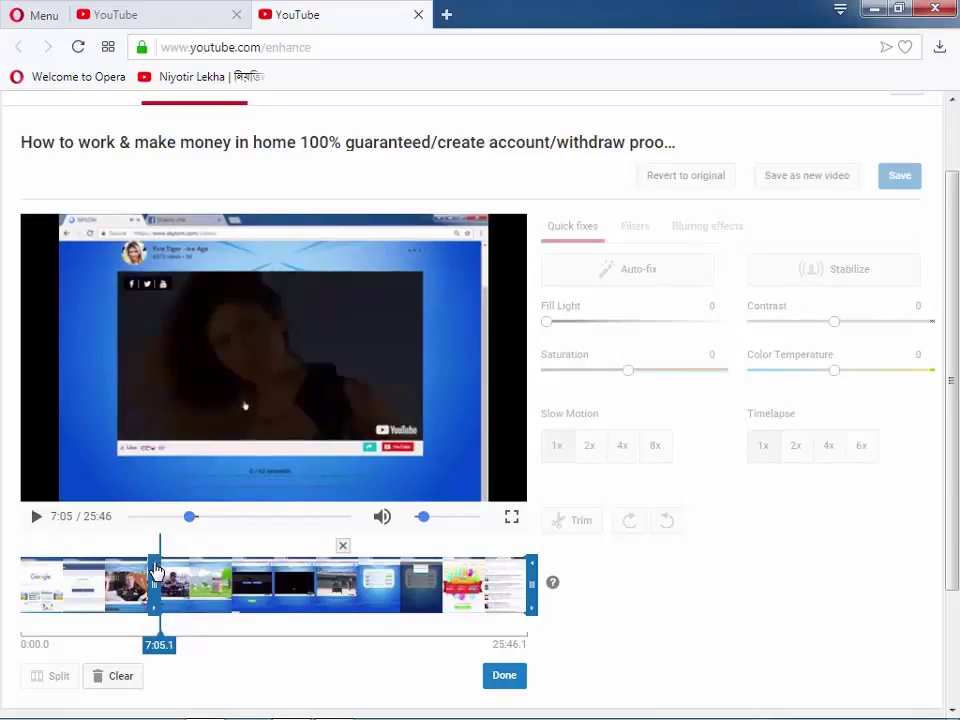
pyautogui.moveTo(157, 570); pyautogui.dragTo(156, 571)
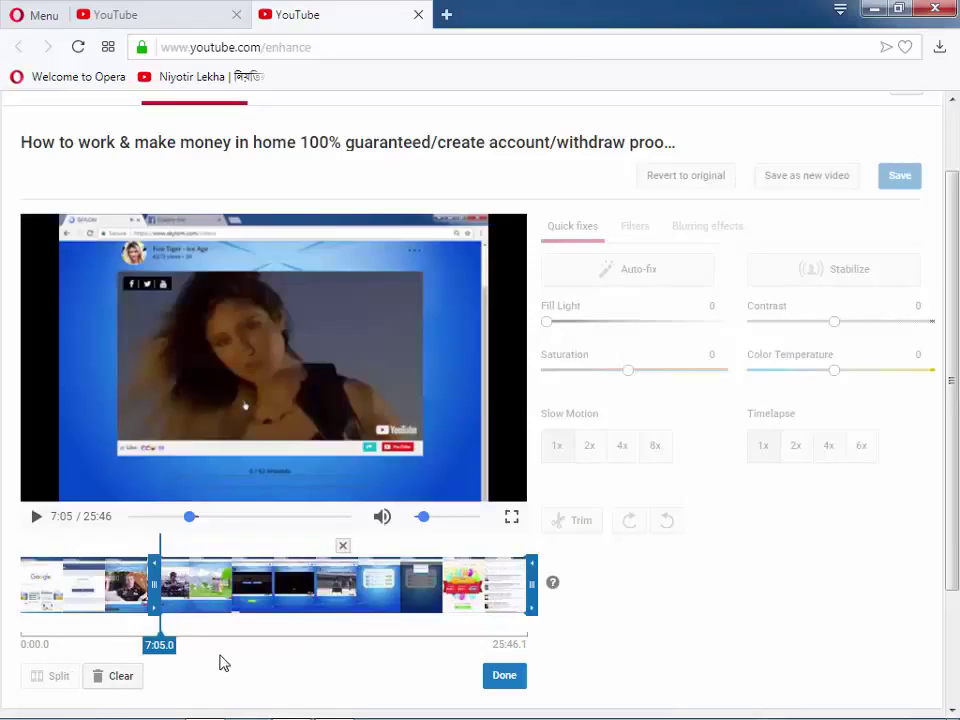
pyautogui.moveTo(192, 517)
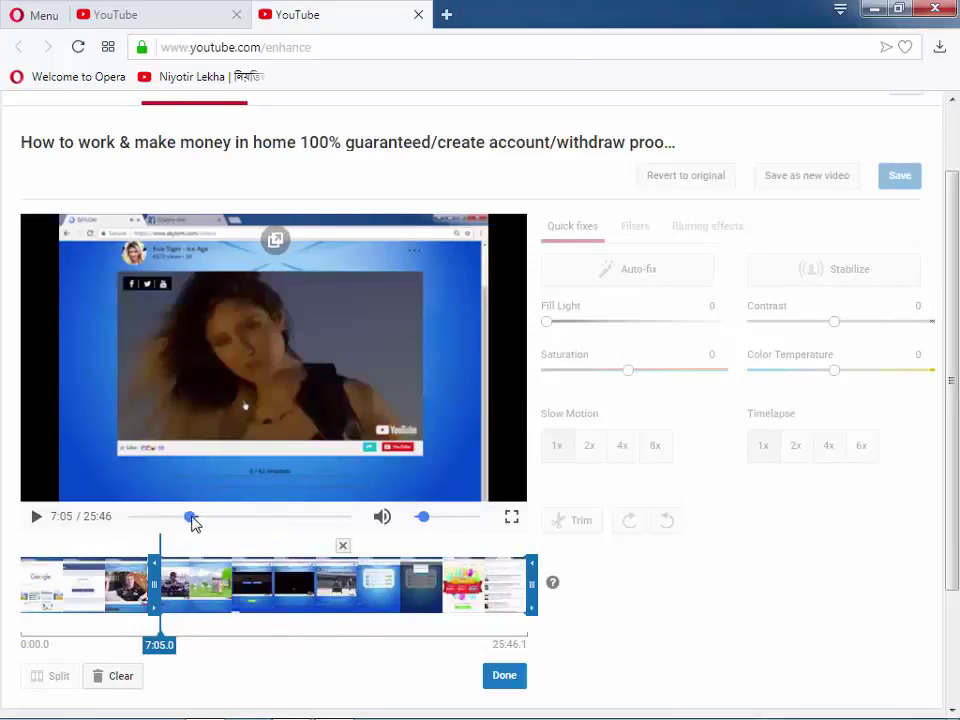
pyautogui.moveTo(191, 517); pyautogui.dragTo(204, 517)
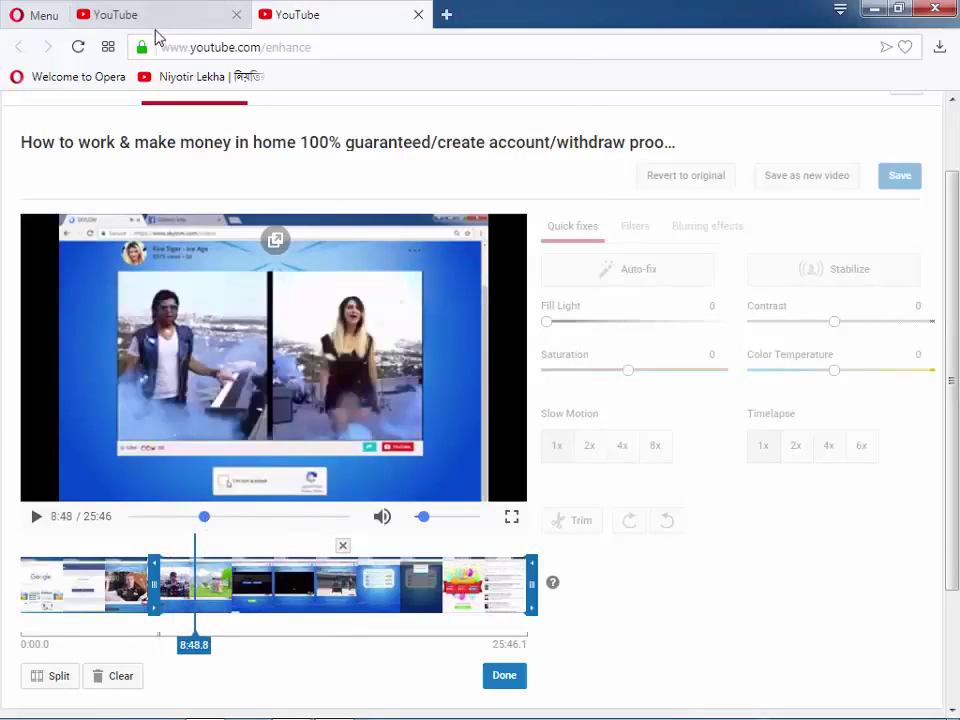
# Step: Read the claim's 7:08–9:02 match on the copyright notice, then scrub the editor playhead to 8:55
pyautogui.click(150, 20)
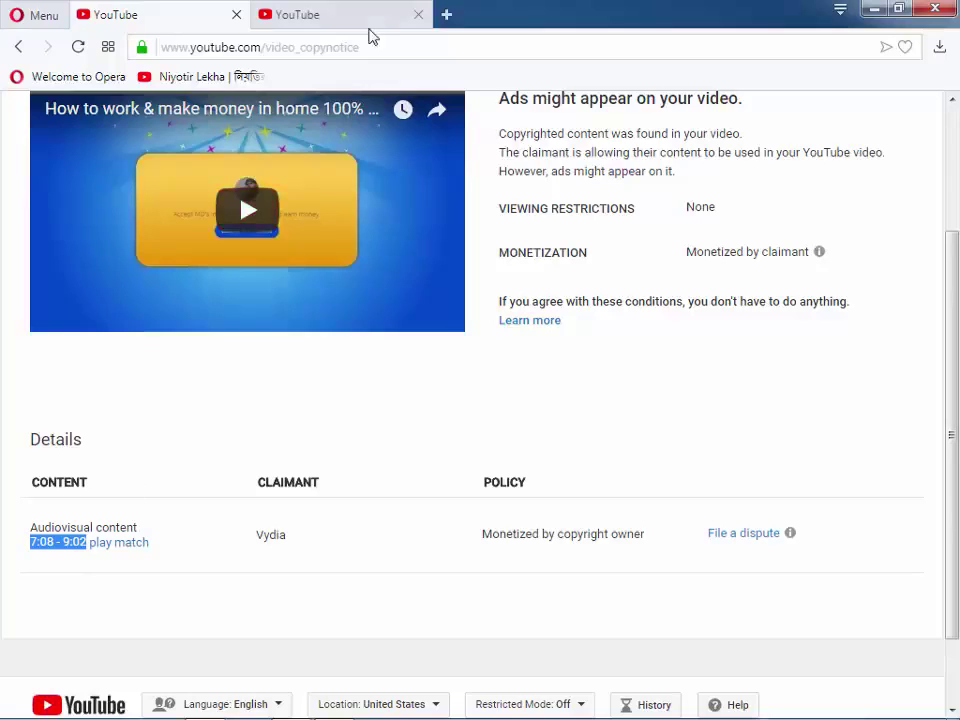
pyautogui.click(334, 17)
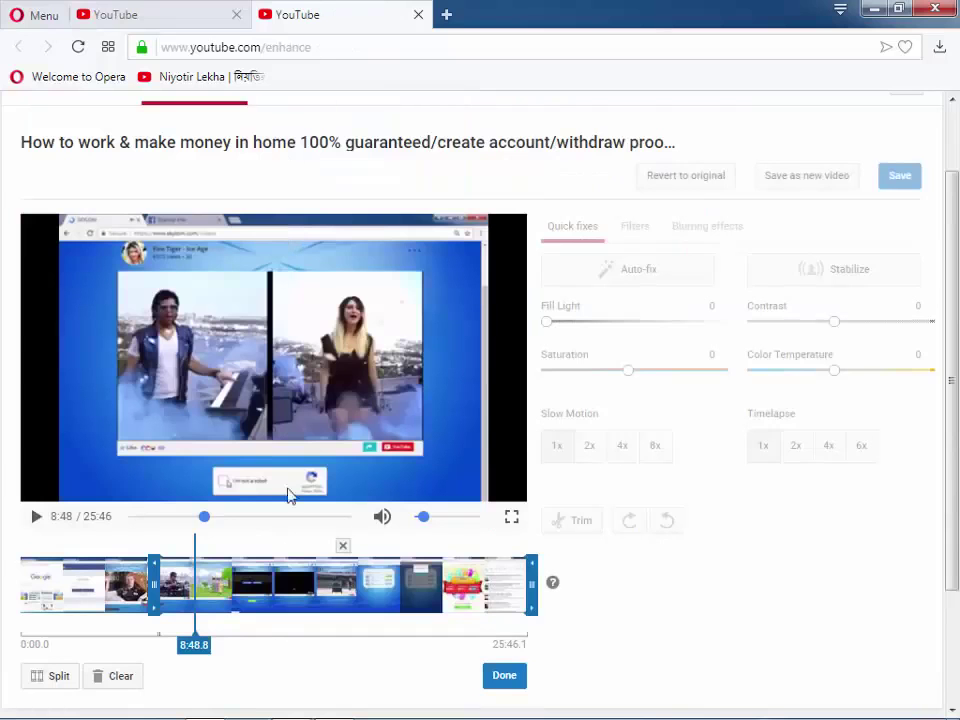
pyautogui.click(207, 518)
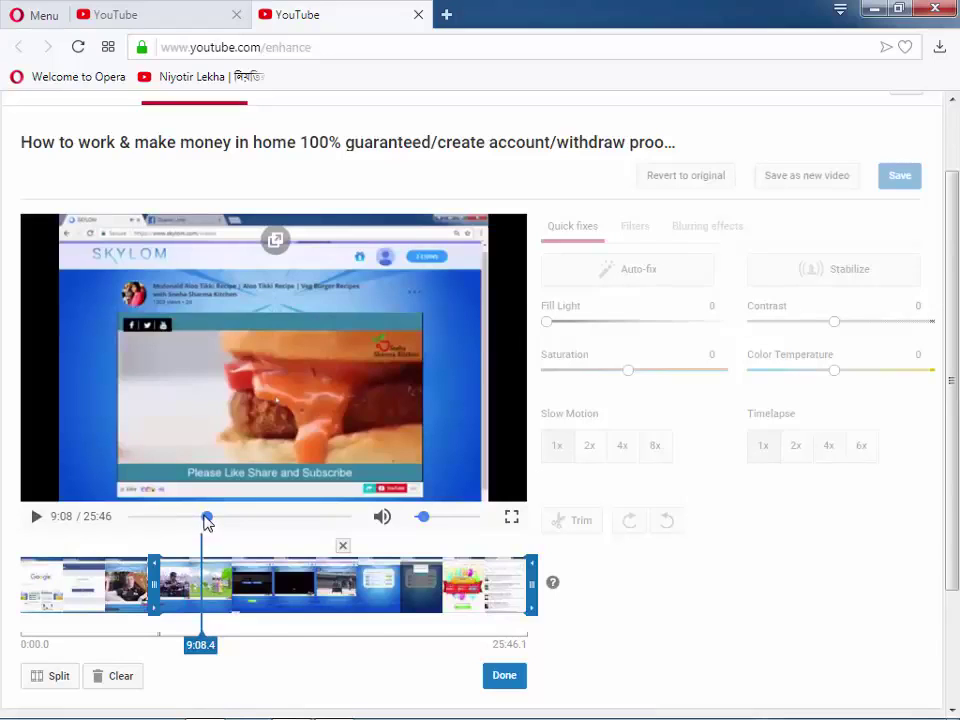
pyautogui.moveTo(207, 522); pyautogui.dragTo(208, 520)
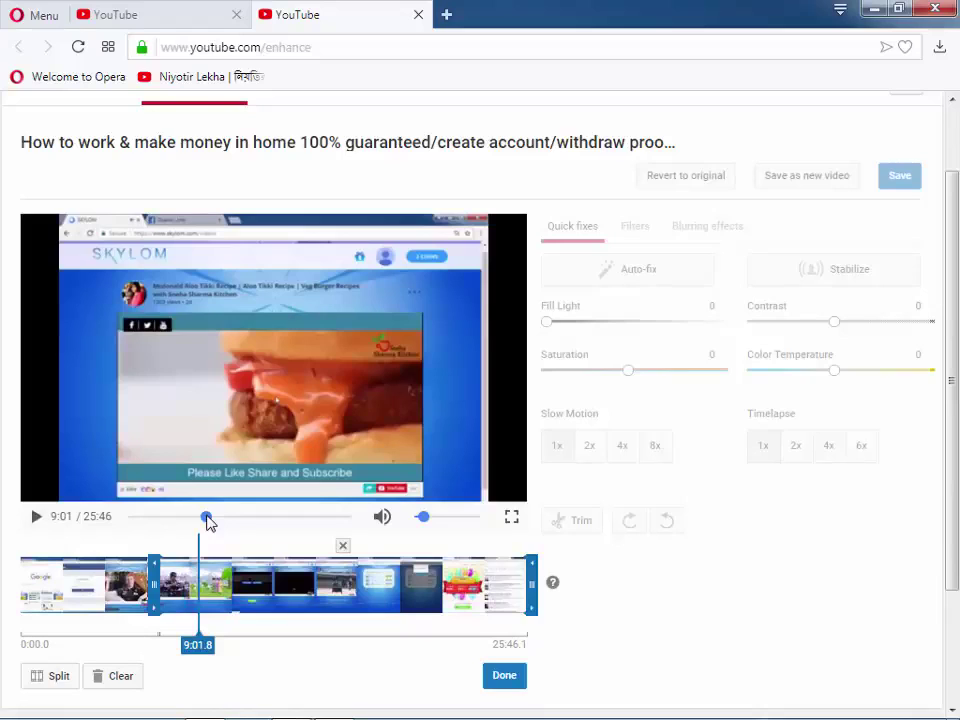
pyautogui.moveTo(207, 521); pyautogui.dragTo(207, 521)
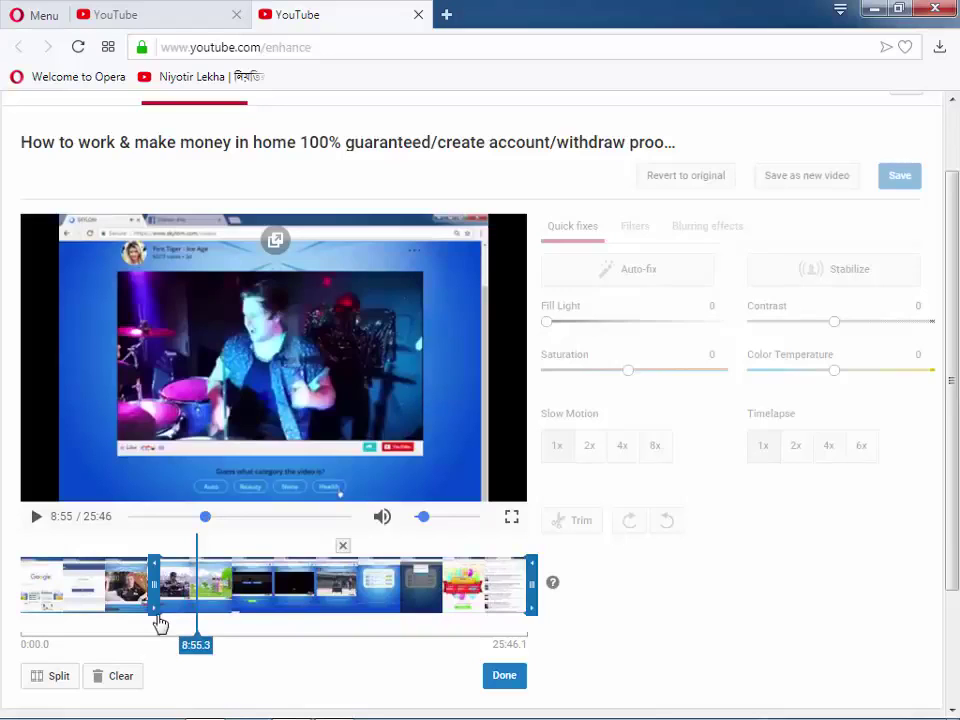
# Step: Split the clip at 8:55 and mark the 7:05–8:55 section for deletion
pyautogui.click(50, 686)
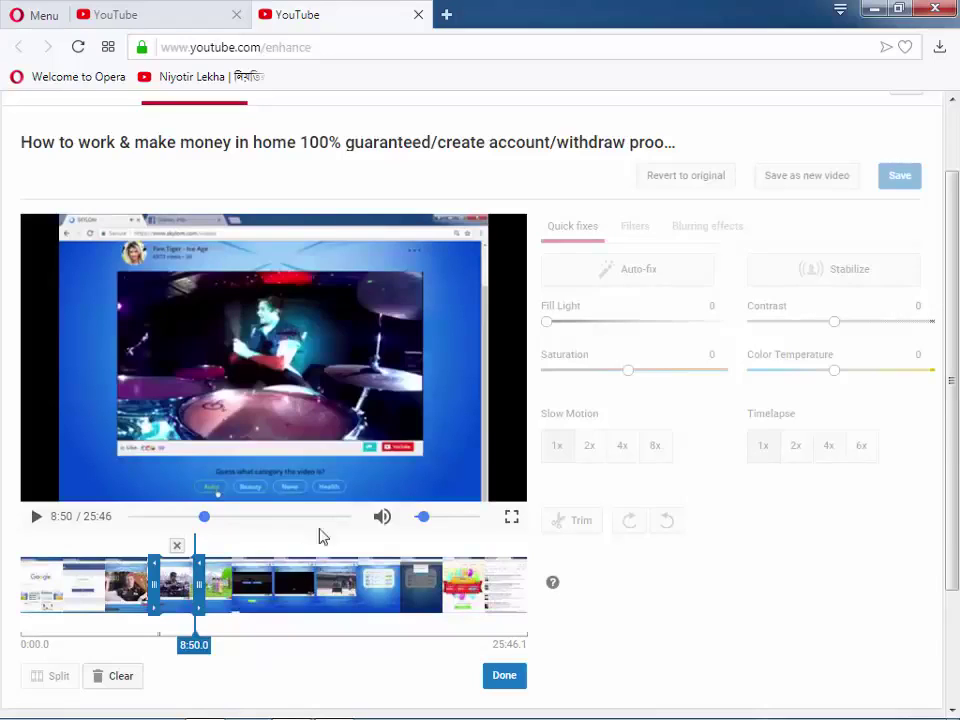
pyautogui.moveTo(177, 548)
pyautogui.click(176, 549)
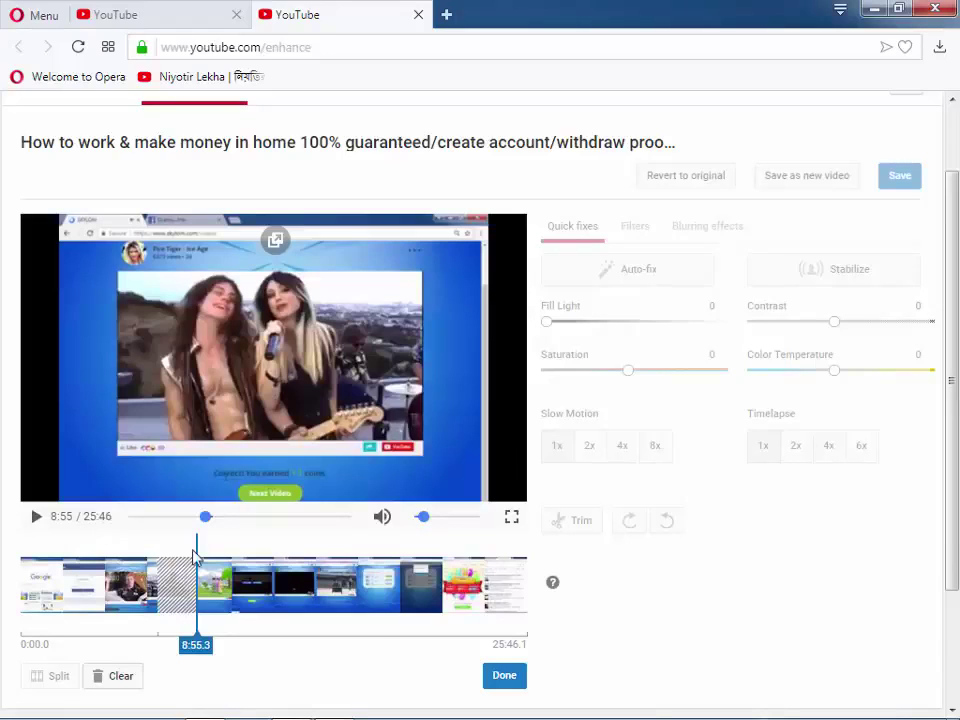
# Step: Apply the trim so the video runs 23:48, pause the preview, and recheck the copyright notice
pyautogui.click(505, 676)
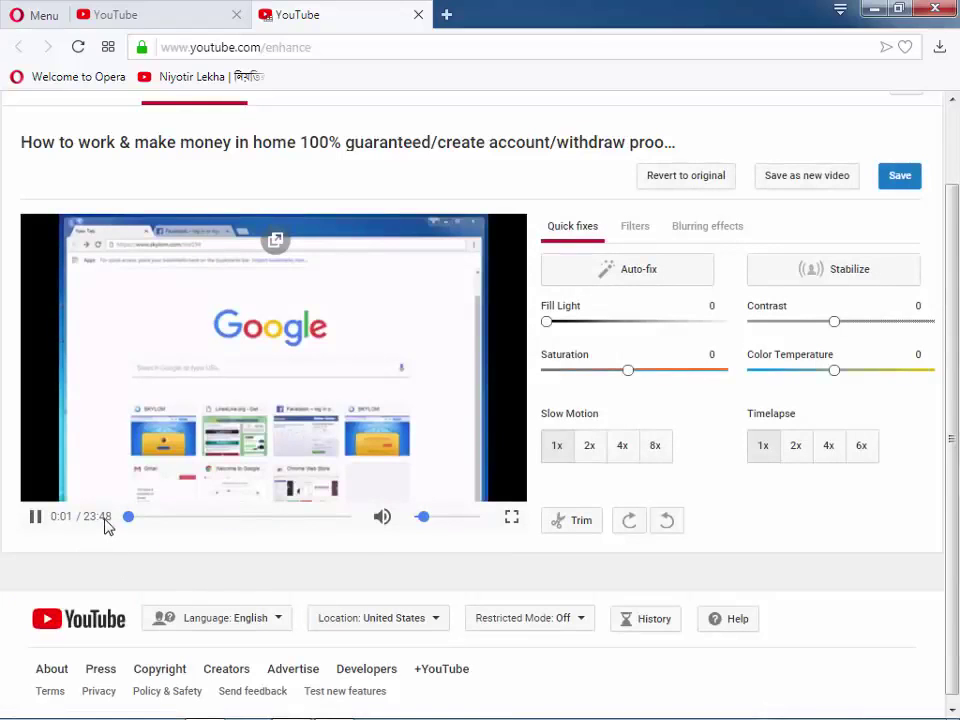
pyautogui.click(38, 517)
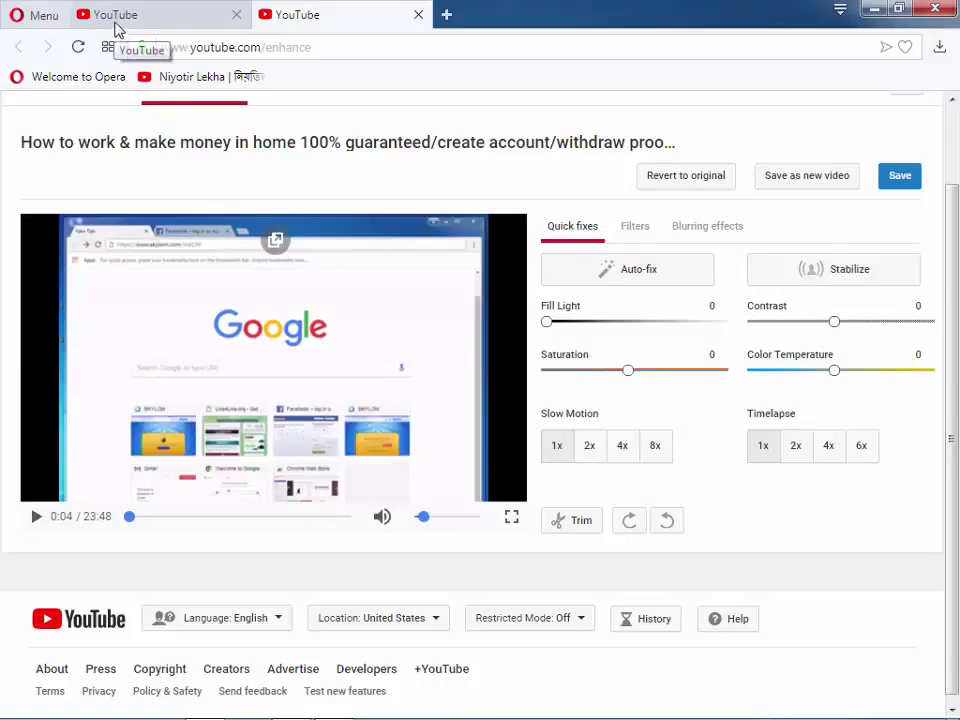
pyautogui.click(176, 17)
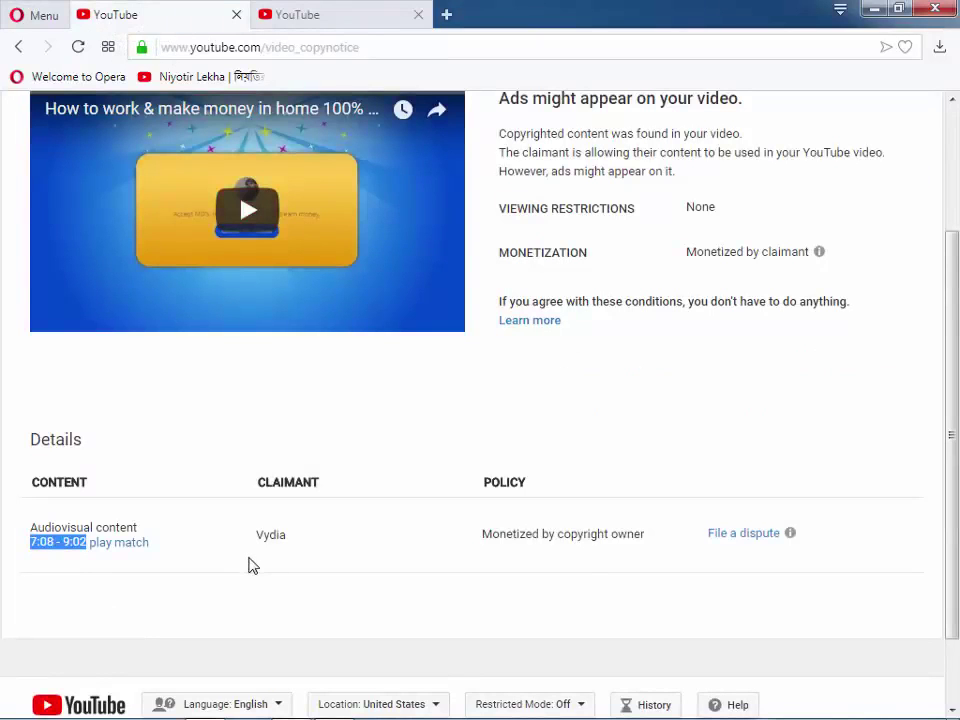
pyautogui.click(315, 17)
pyautogui.moveTo(268, 416)
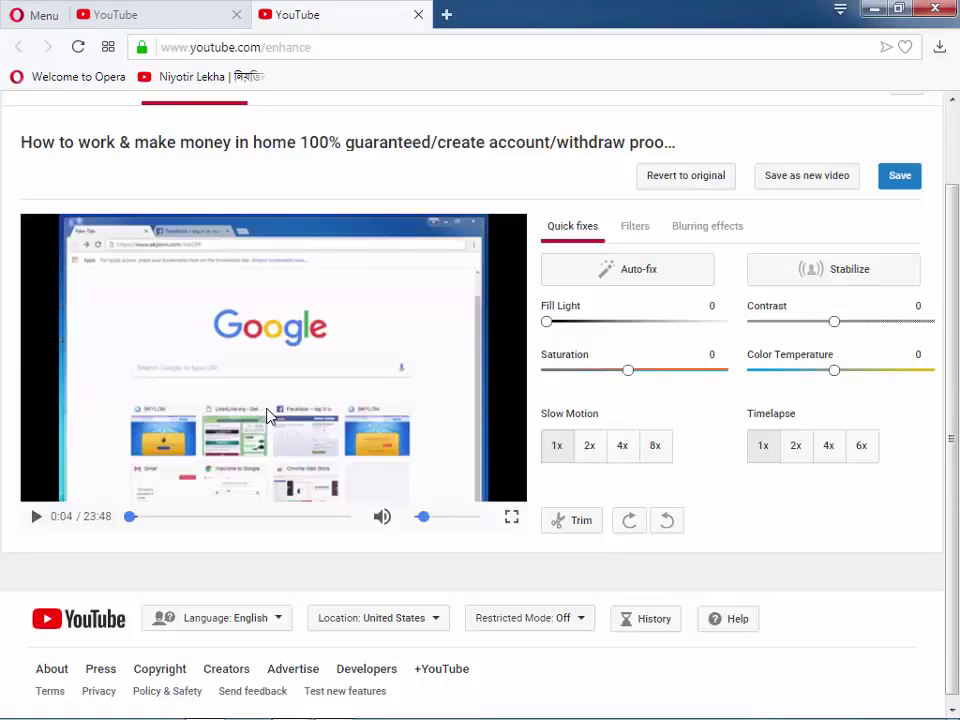
pyautogui.scroll(-1, 274, 238)
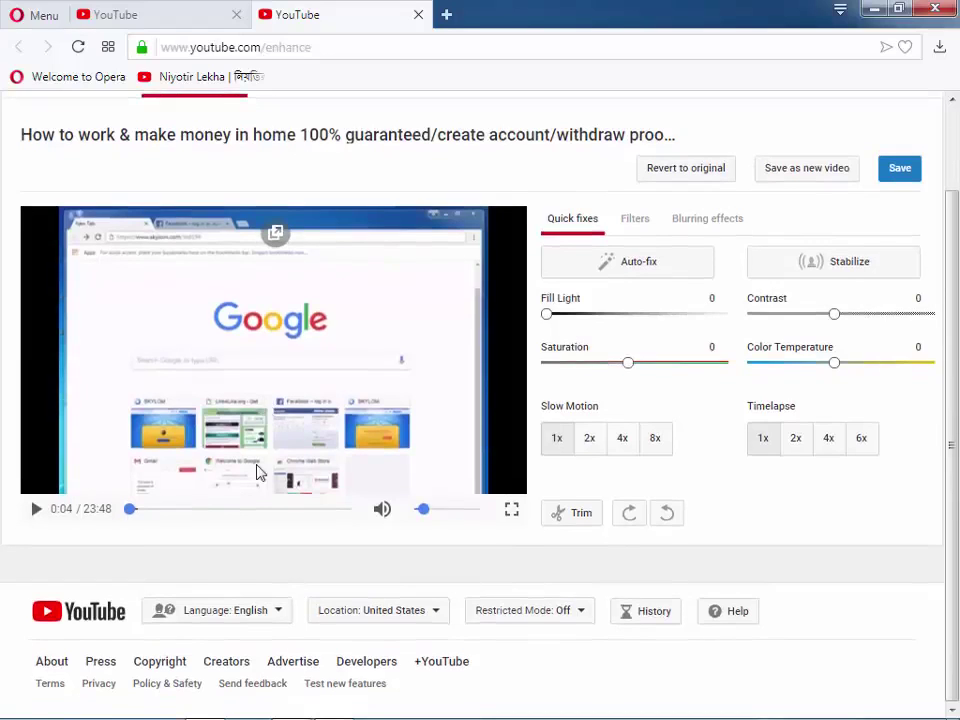
pyautogui.scroll(2, 535, 597)
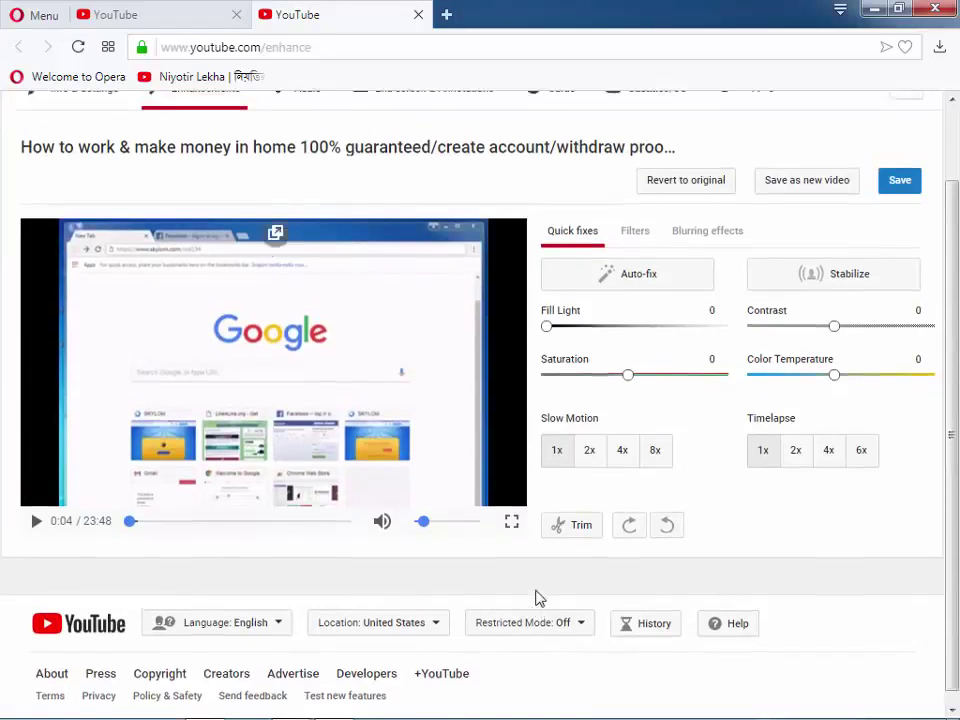
pyautogui.scroll(-2, 535, 597)
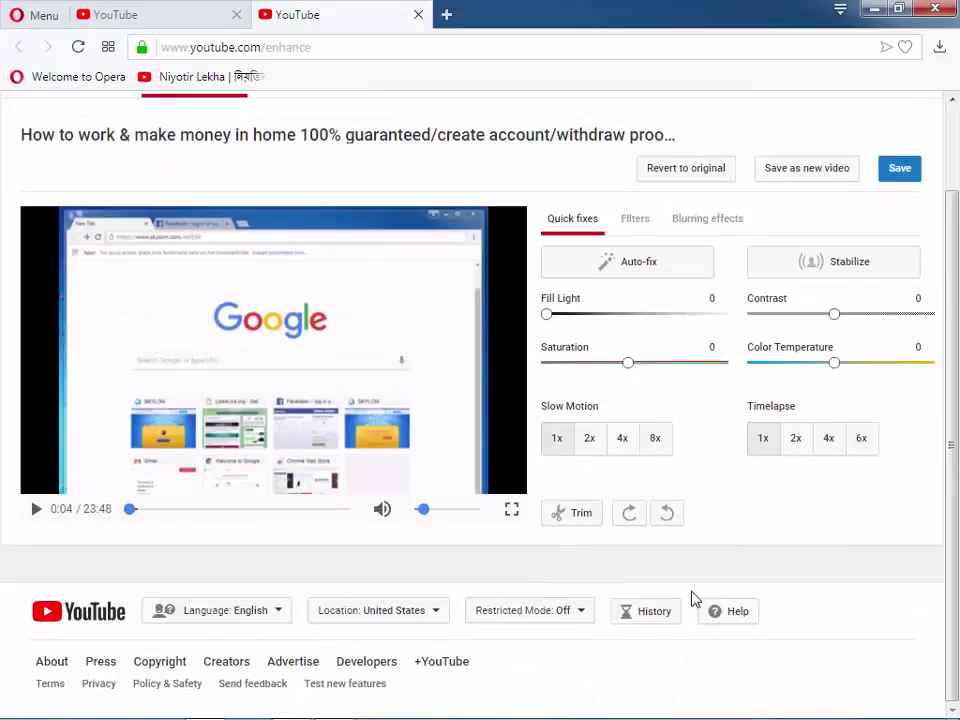
pyautogui.scroll(2, 685, 580)
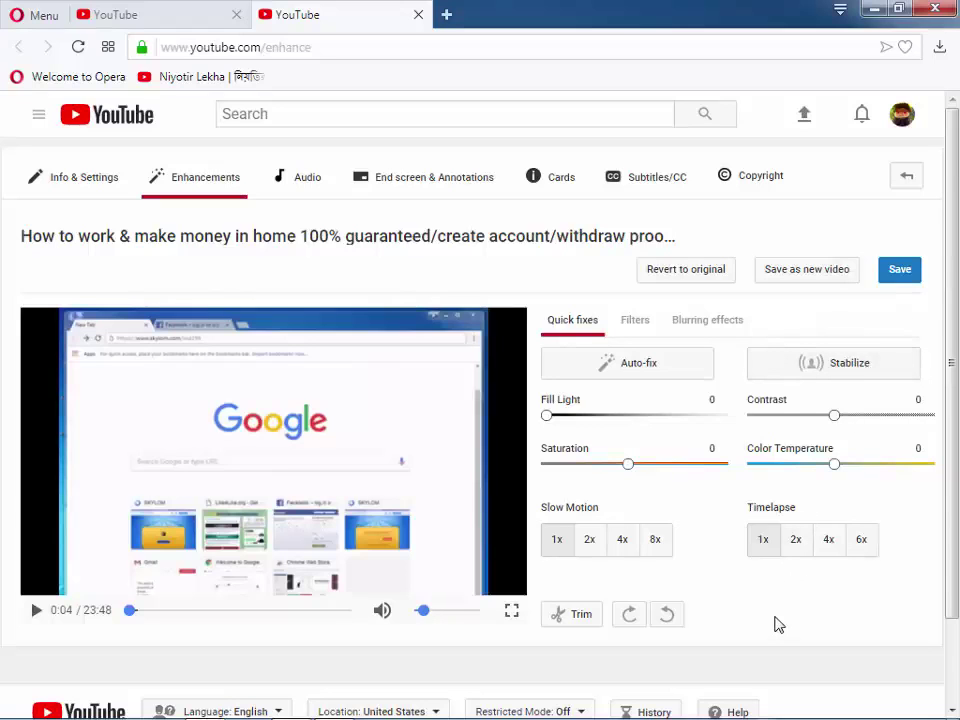
pyautogui.scroll(-2, 778, 625)
pyautogui.scroll(2, 768, 575)
# Step: Save the trimmed video in place, confirming the 'This might take a while' prompt
pyautogui.click(901, 272)
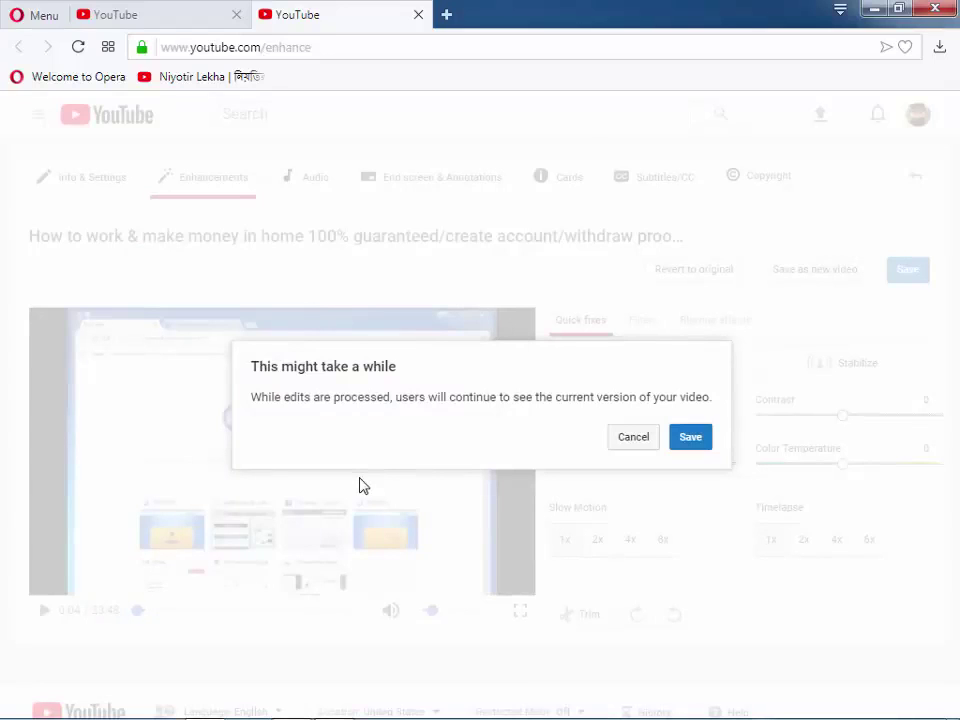
pyautogui.click(690, 437)
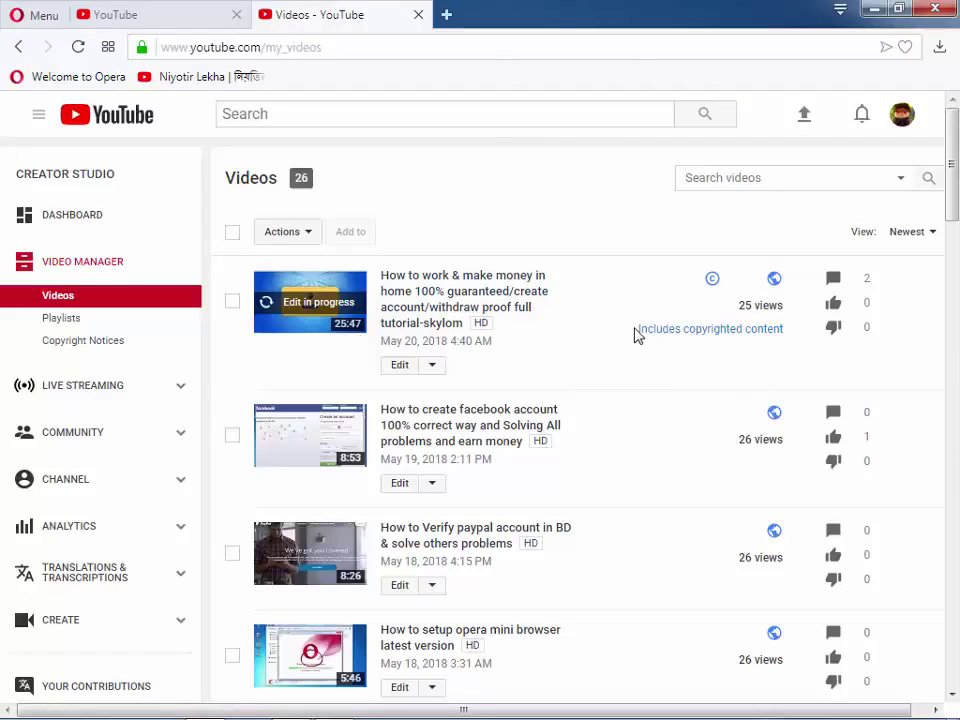
# Step: Review the 'Includes copyrighted content' note and check the date and time
pyautogui.moveTo(634, 335); pyautogui.dragTo(784, 342)
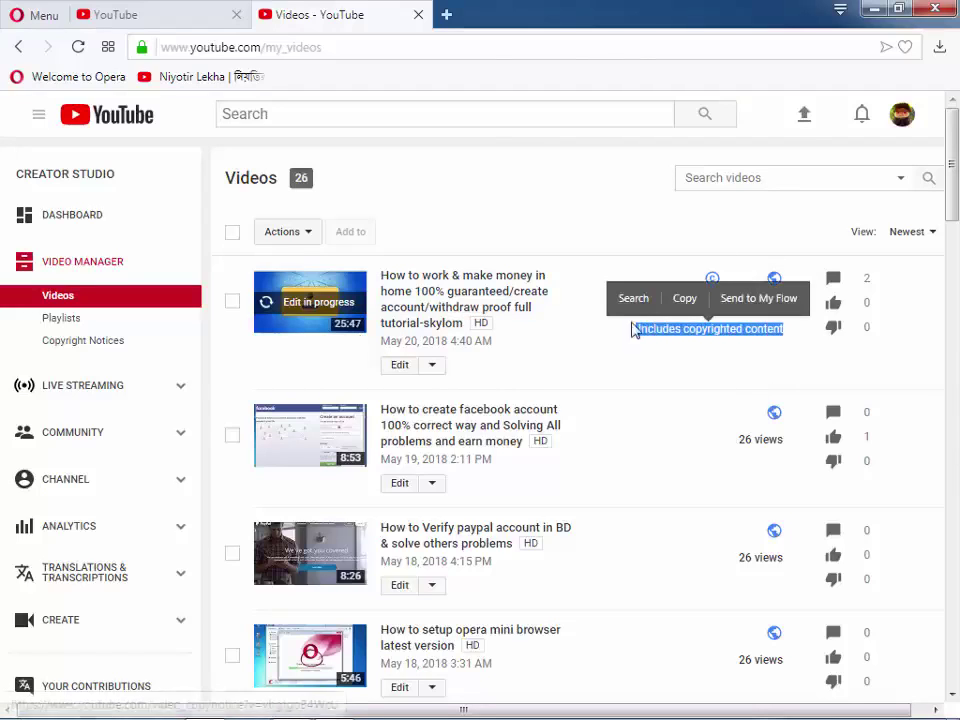
pyautogui.click(586, 350)
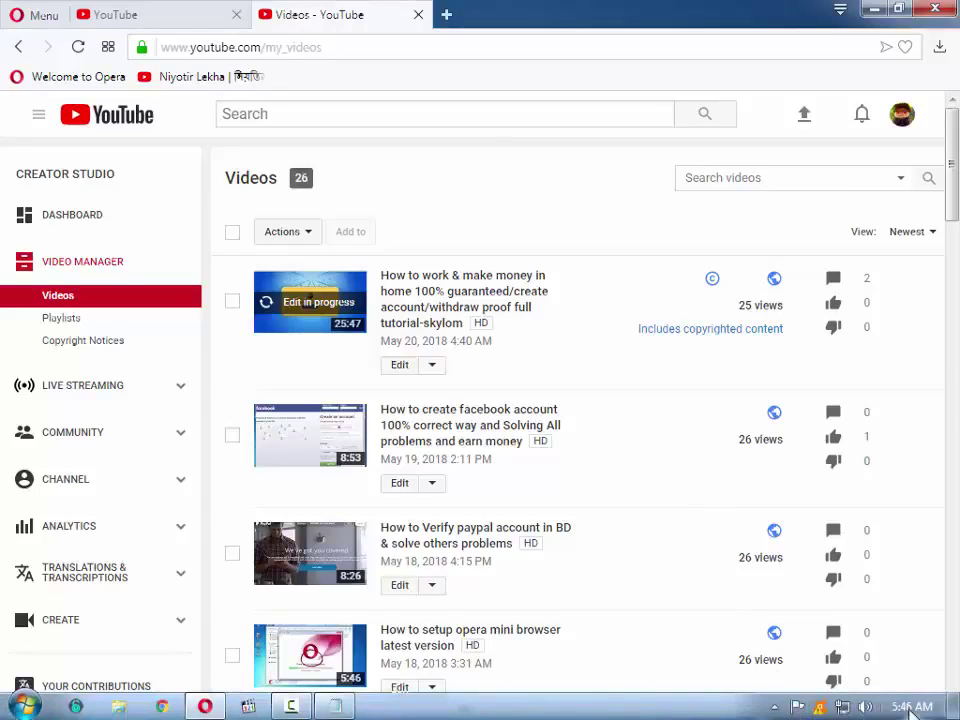
pyautogui.click(911, 707)
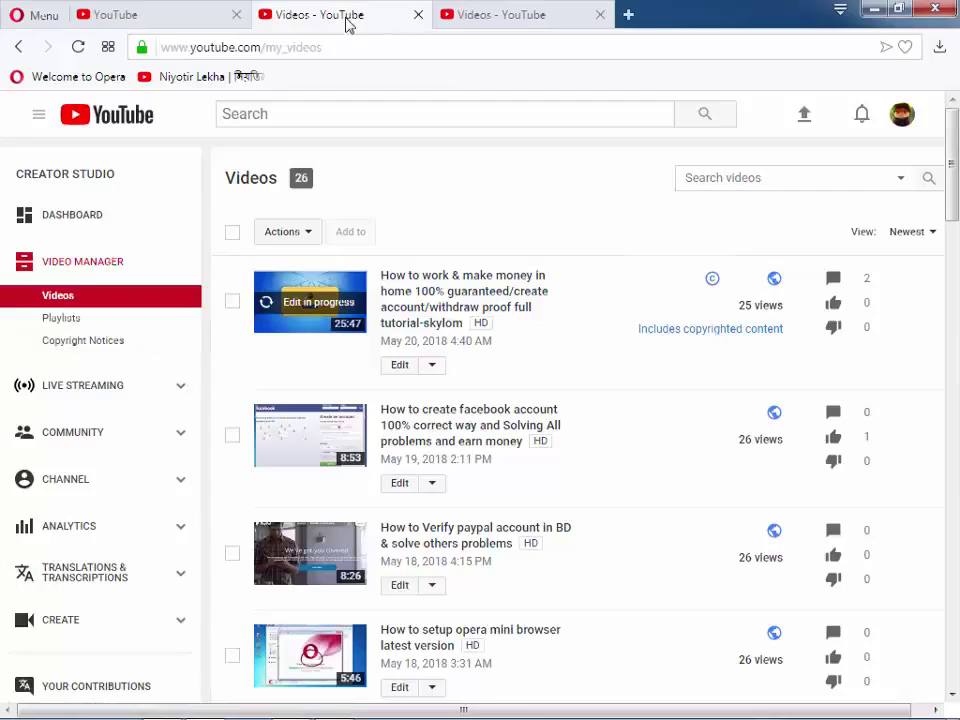
# Step: View the video list with the trimmed duration and reload the page
pyautogui.click(530, 20)
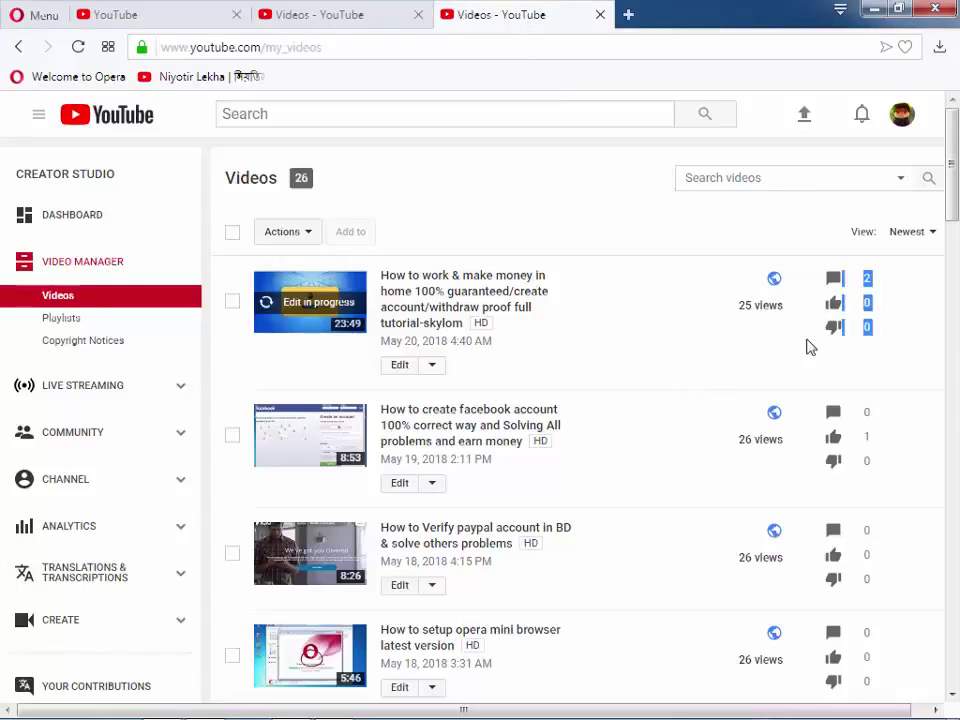
pyautogui.moveTo(703, 343); pyautogui.dragTo(771, 343)
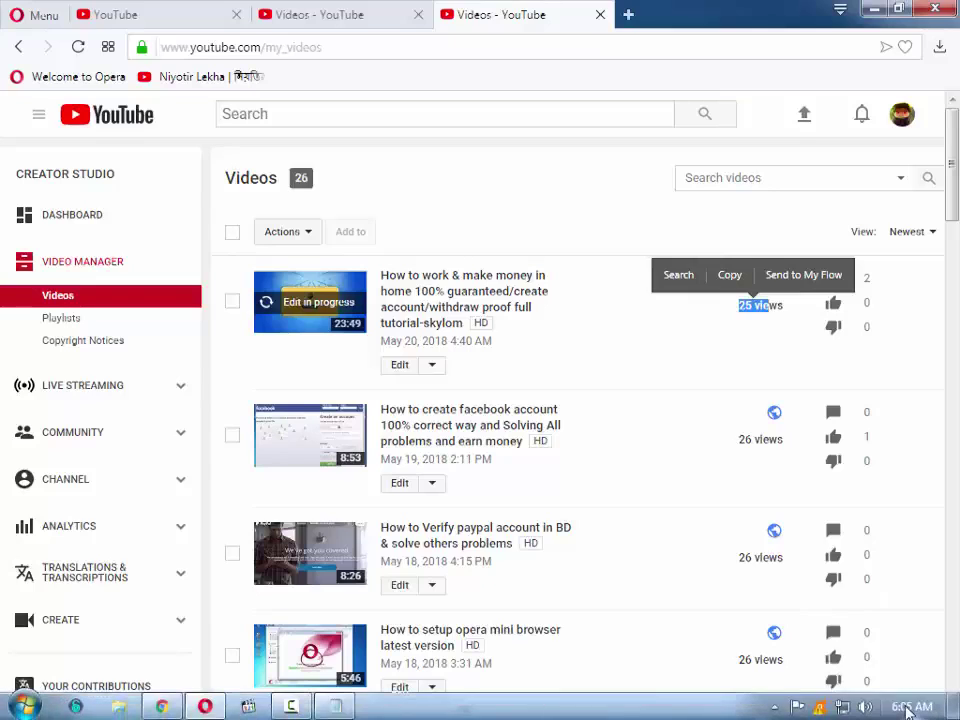
pyautogui.click(903, 711)
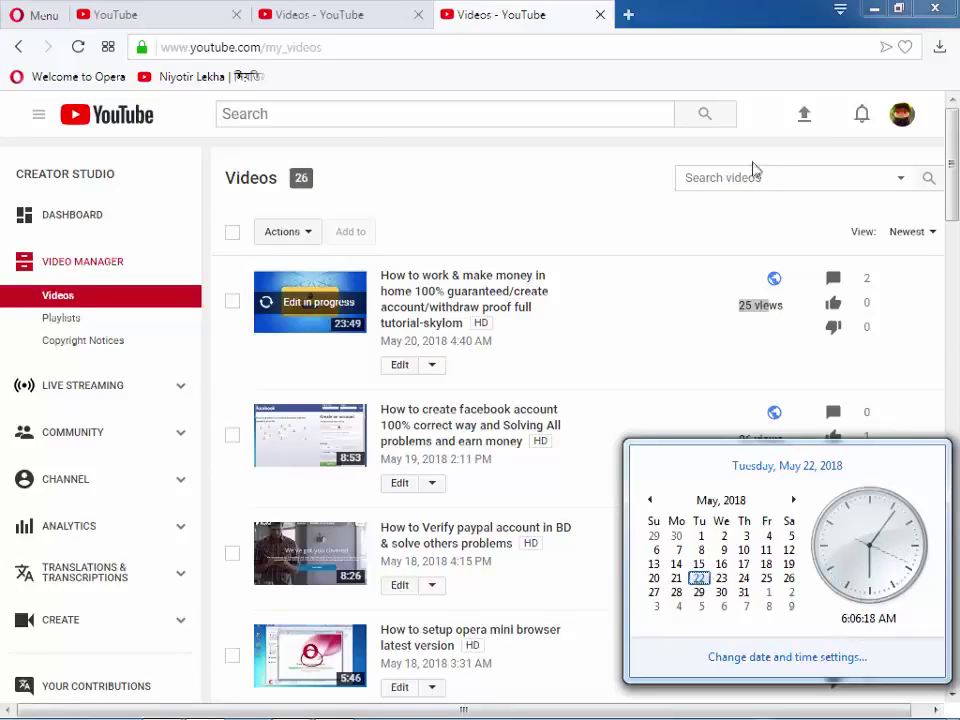
pyautogui.click(653, 351)
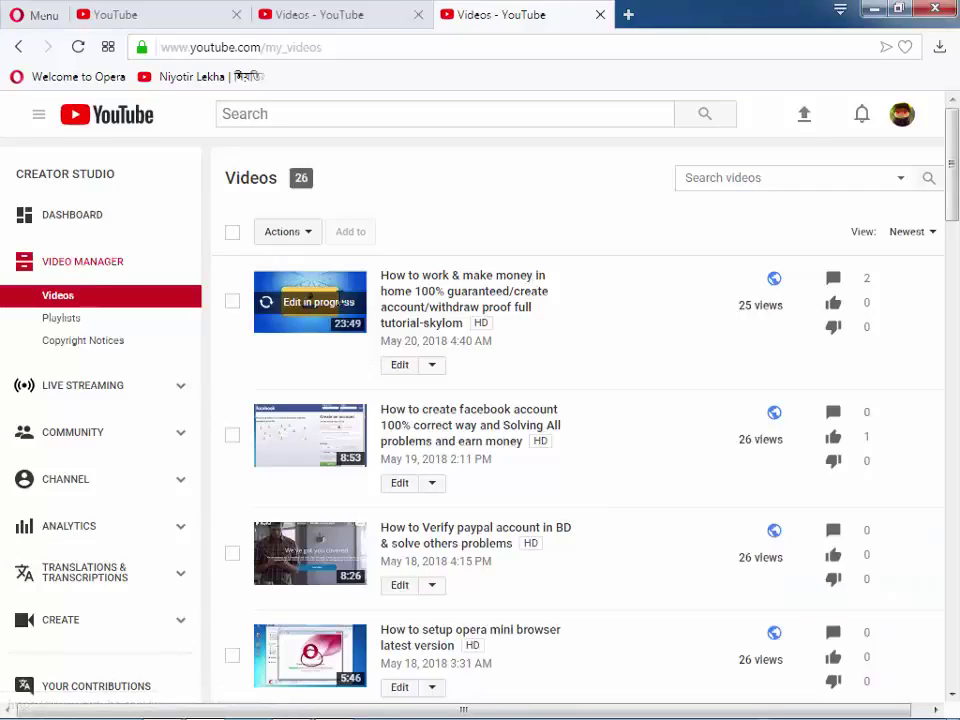
pyautogui.click(77, 47)
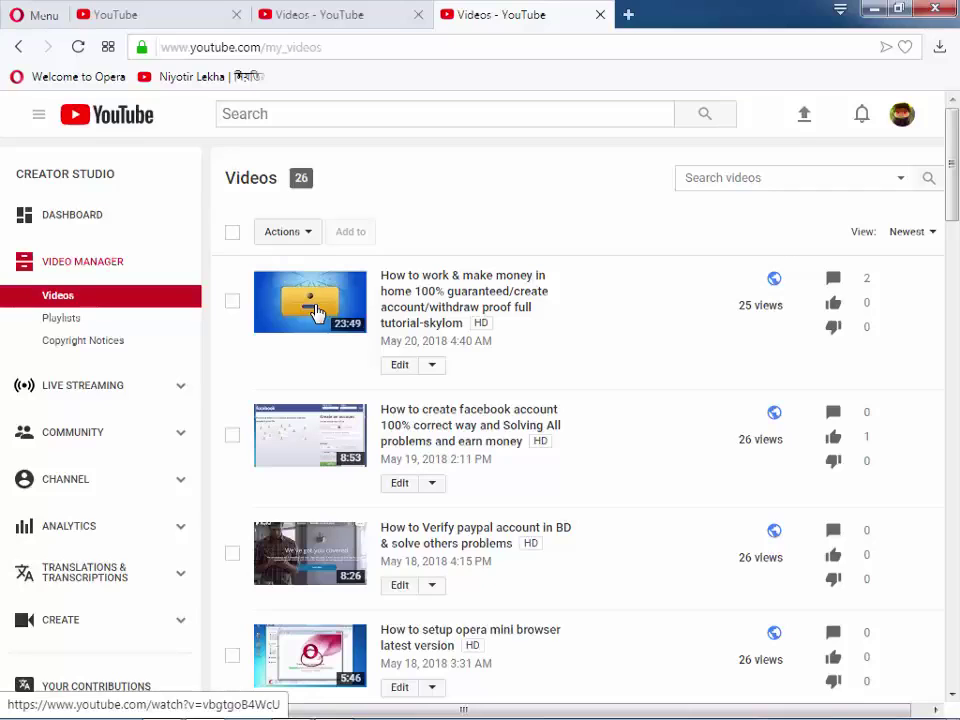
# Step: Compare both Video Manager tabs for the Edit in progress status, then open a new Speed Dial tab
pyautogui.click(314, 21)
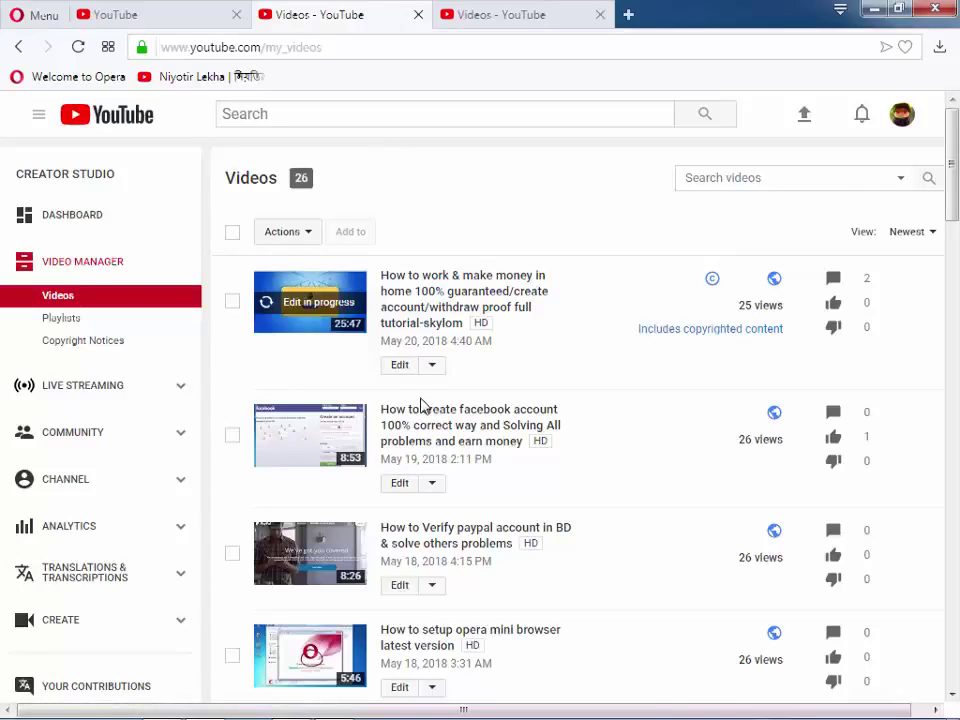
pyautogui.click(480, 15)
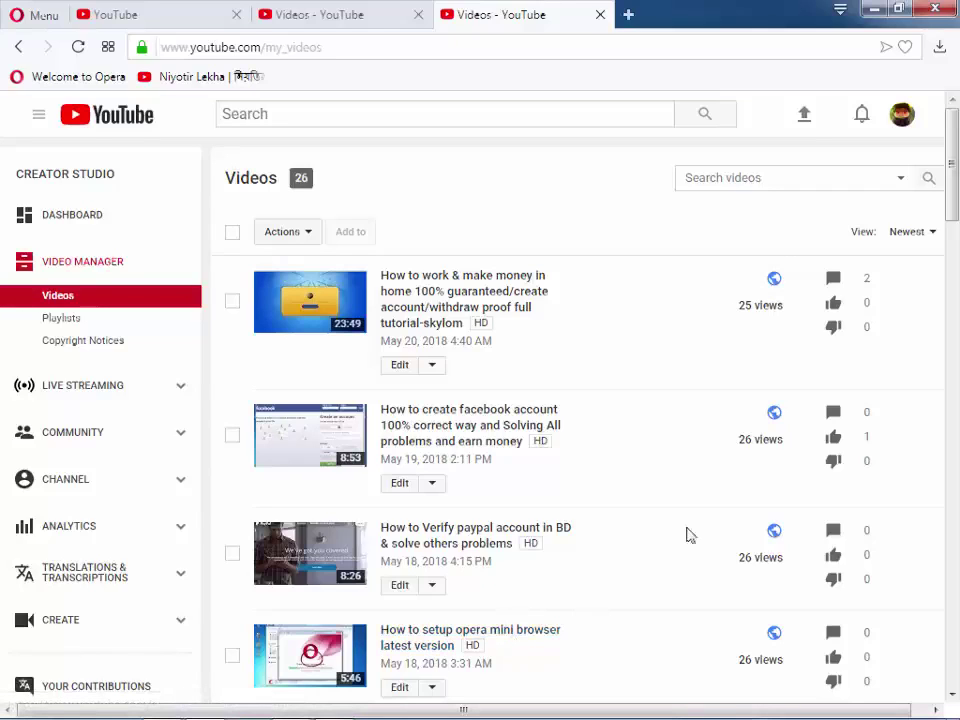
pyautogui.click(630, 22)
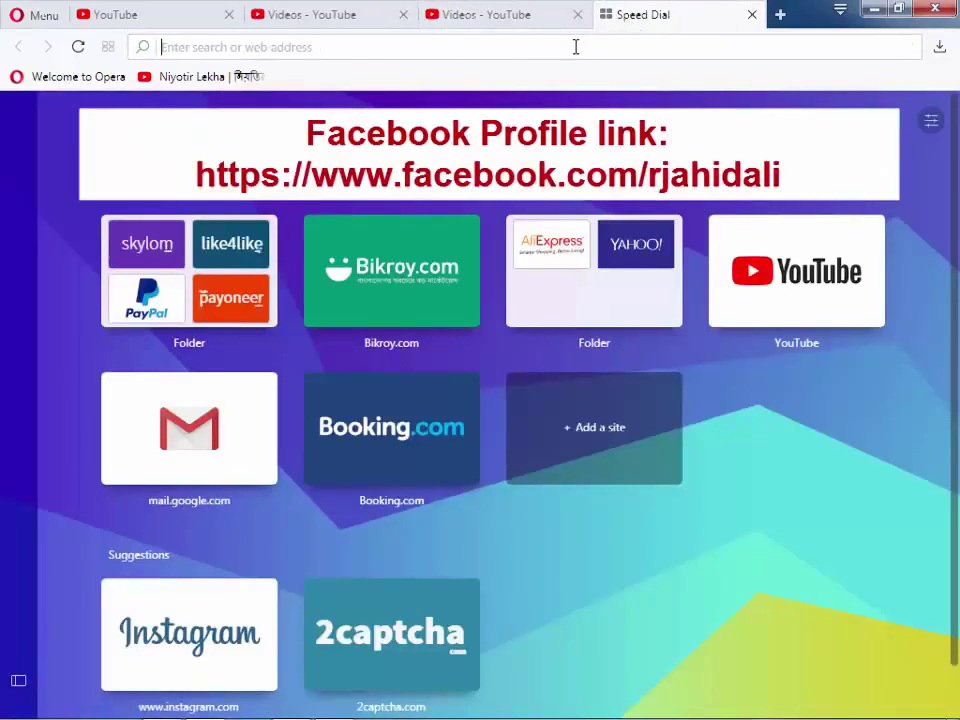
# Step: Load the creator's Facebook profile from its fb.com address
pyautogui.write('fb.com')
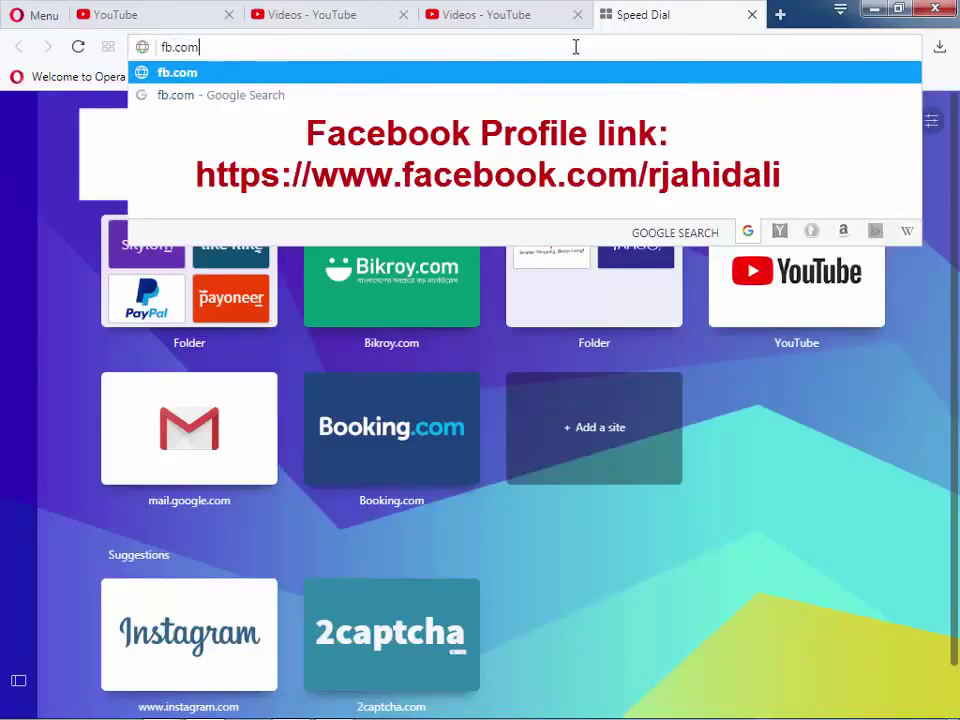
pyautogui.write('/')
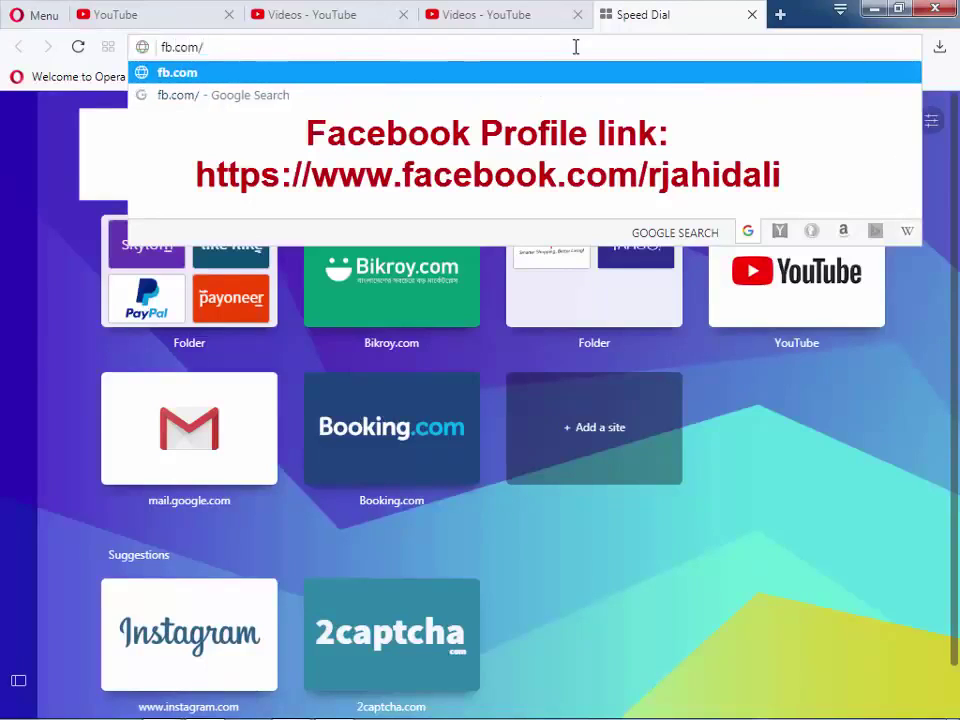
pyautogui.write('rjahi')
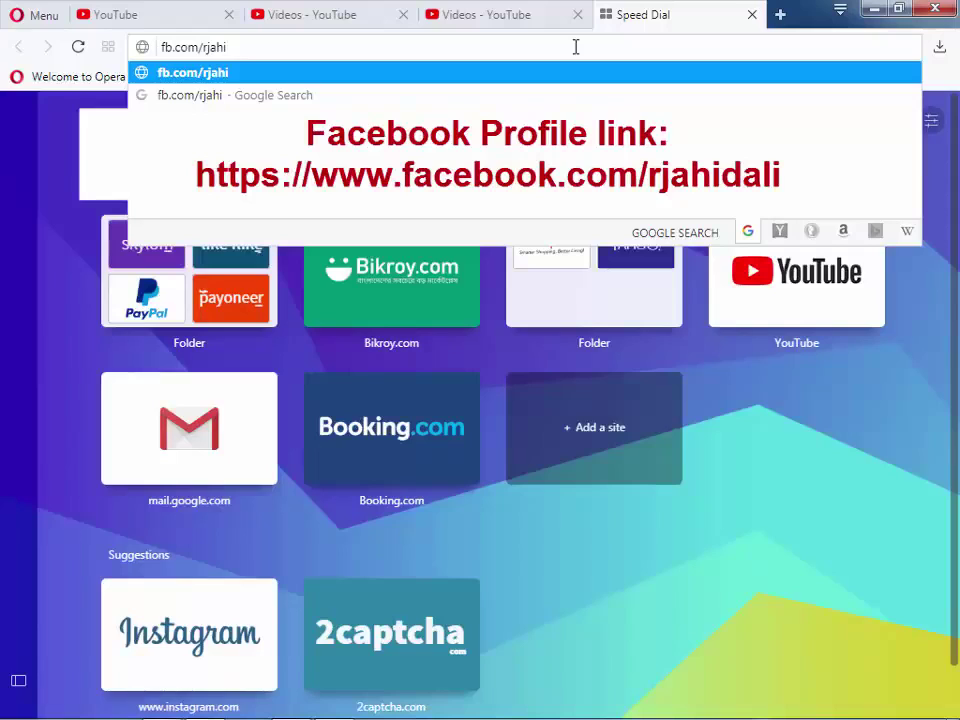
pyautogui.write('dali')
pyautogui.press('Return')
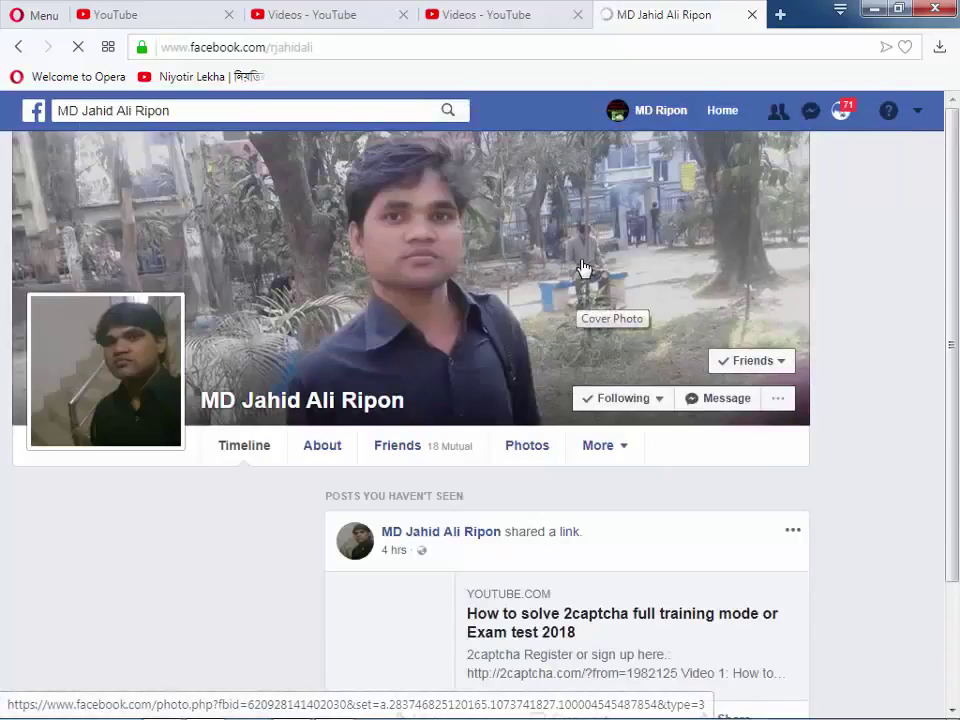
pyautogui.scroll(-2, 600, 263)
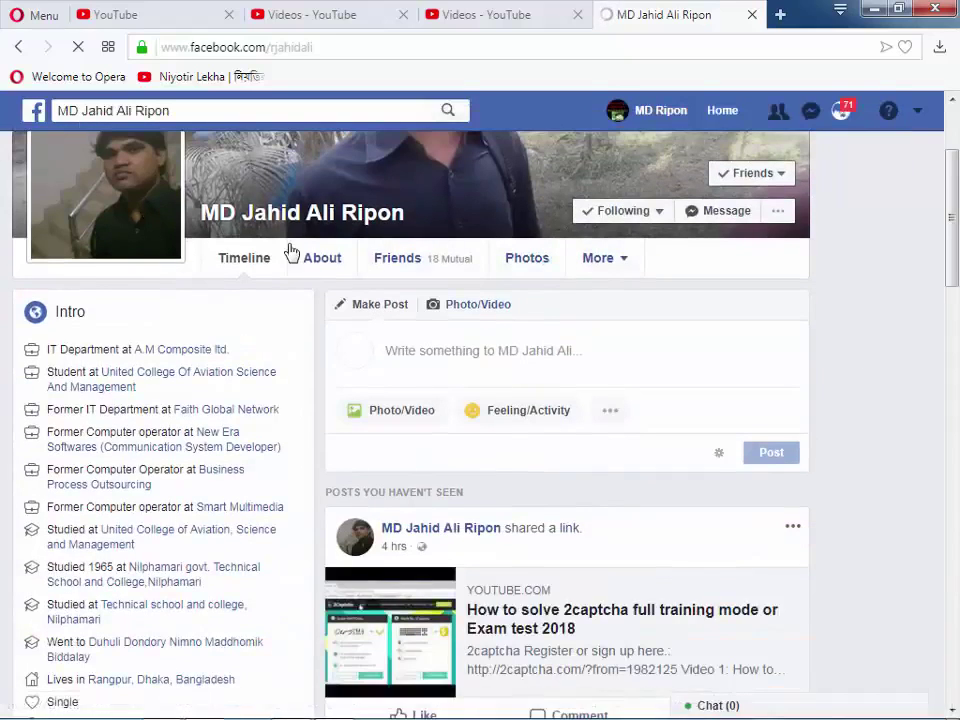
# Step: Change the address to facebook.com/thedilatory to open The Dilatory JRHB page
pyautogui.moveTo(324, 47); pyautogui.dragTo(271, 47)
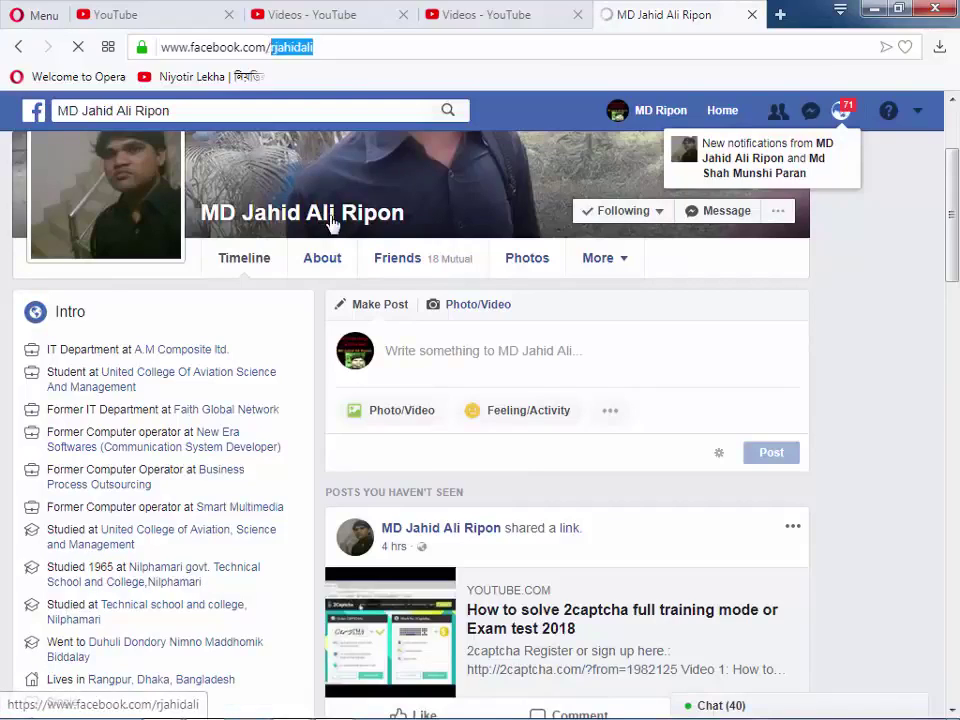
pyautogui.write('thedil')
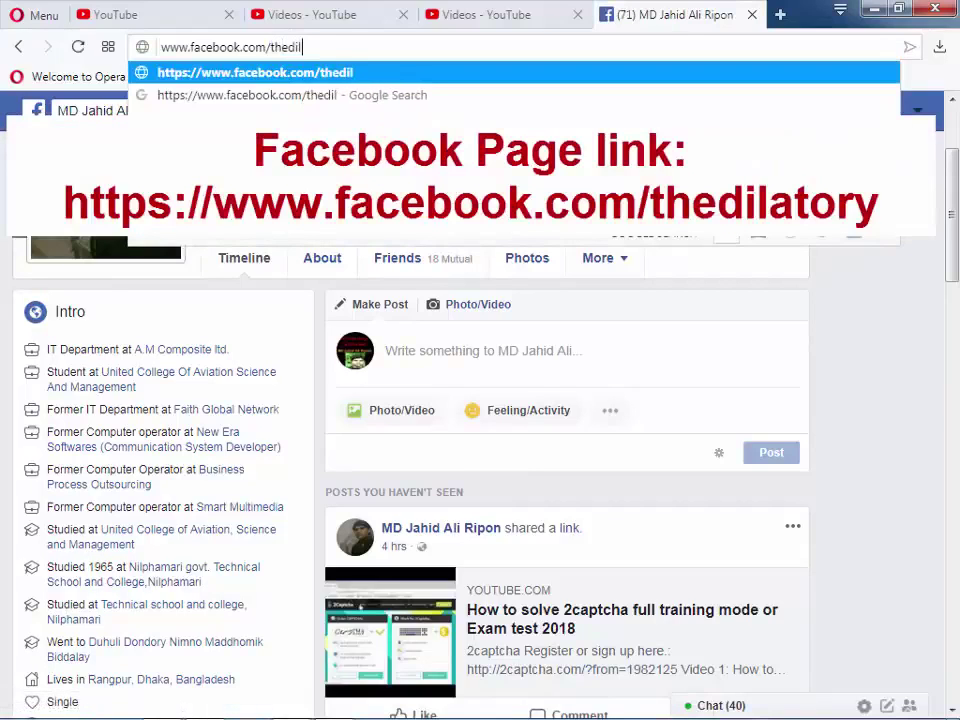
pyautogui.write('ato')
pyautogui.write('ry')
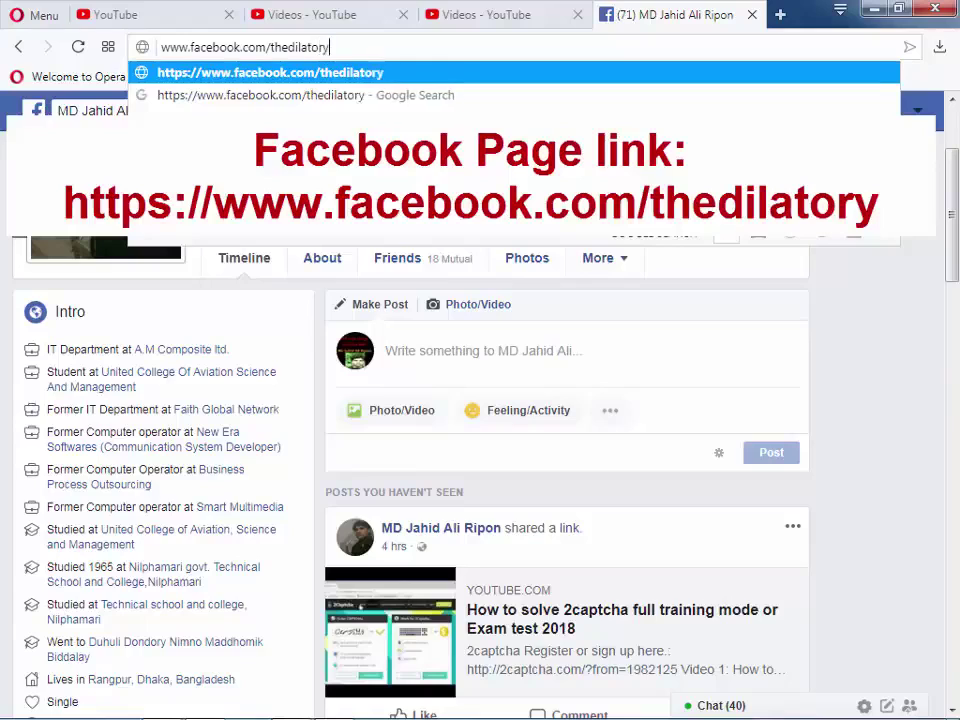
pyautogui.write('n')
pyautogui.press('BackSpace')
pyautogui.press('Return')
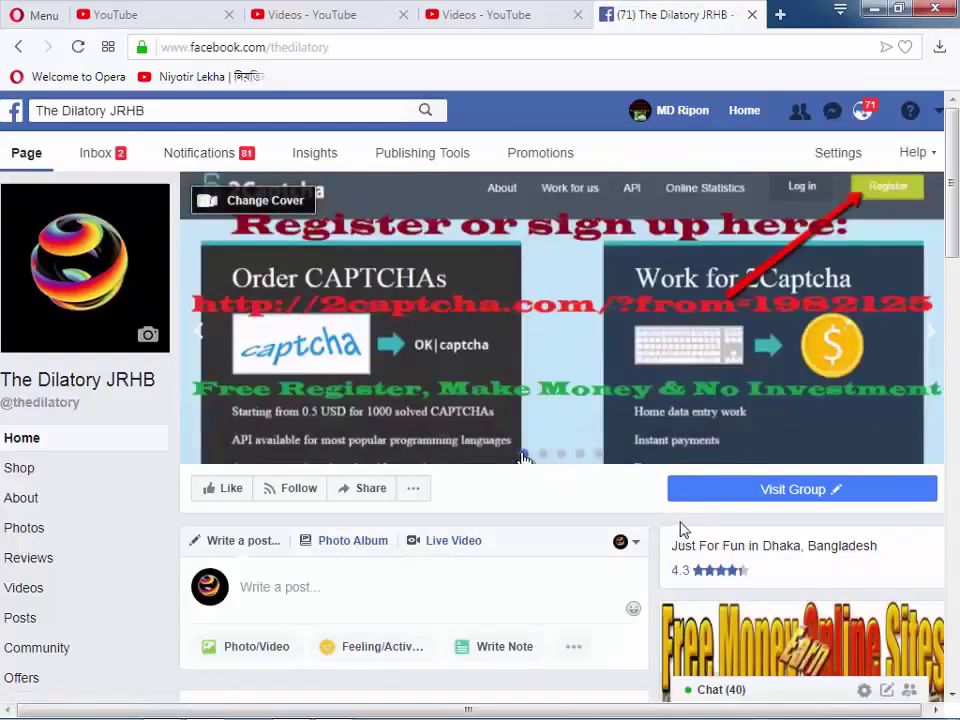
# Step: Swap the address to youtube.com to load the creator's YouTube channel
pyautogui.click(414, 47)
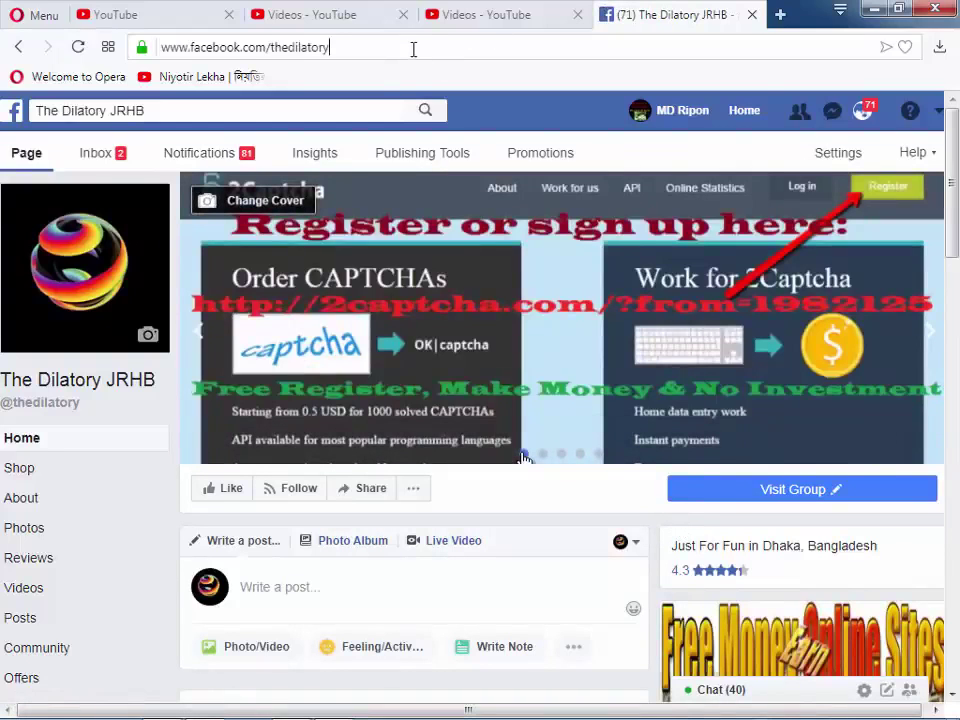
pyautogui.moveTo(336, 47); pyautogui.dragTo(268, 47)
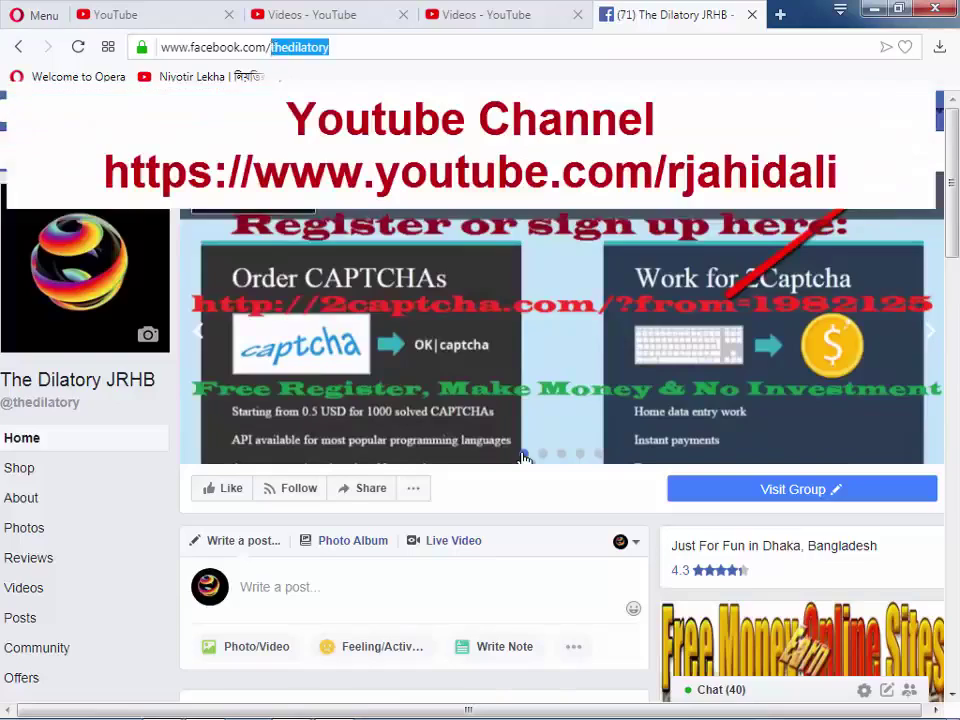
pyautogui.write('outu')
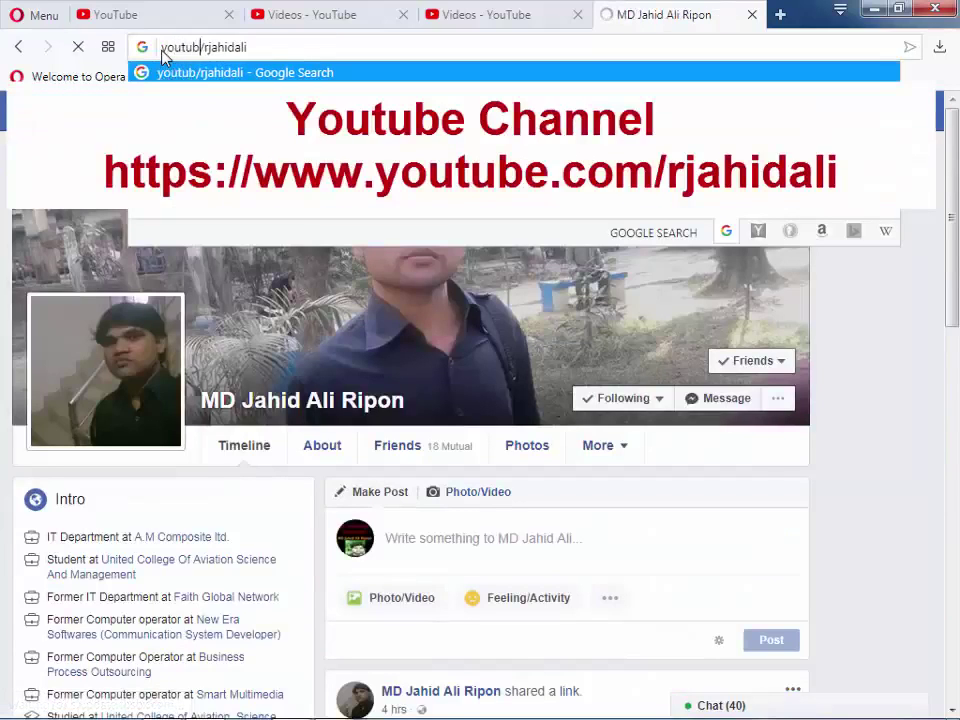
pyautogui.write('be.com')
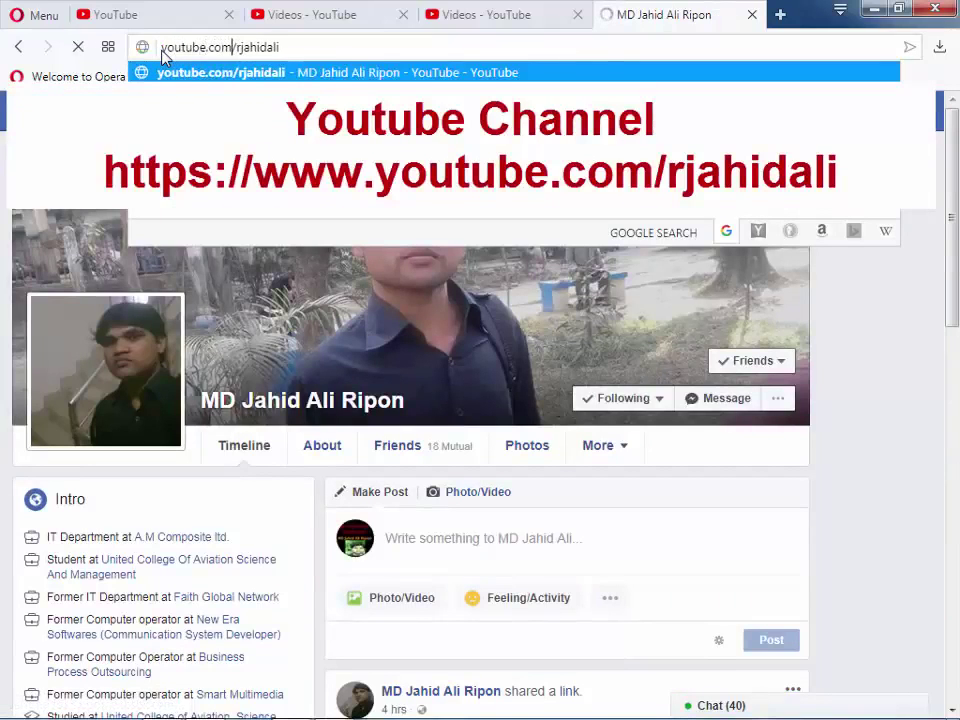
pyautogui.press('Return')
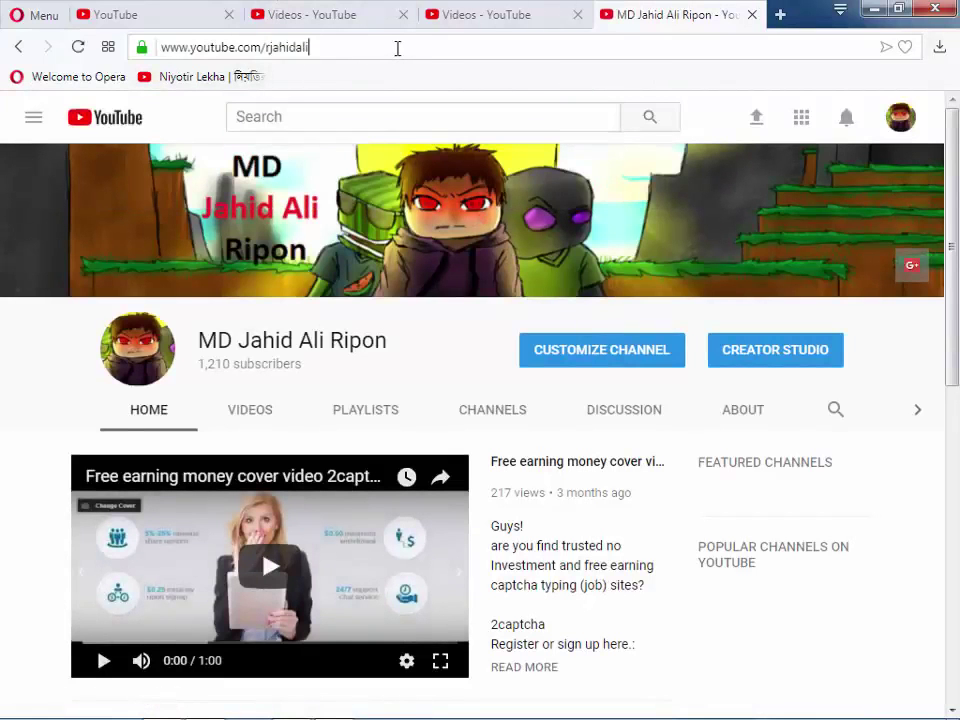
# Step: Search YouTube for the creator's e-mail address, then return to the Video Manager tab
pyautogui.click(397, 48)
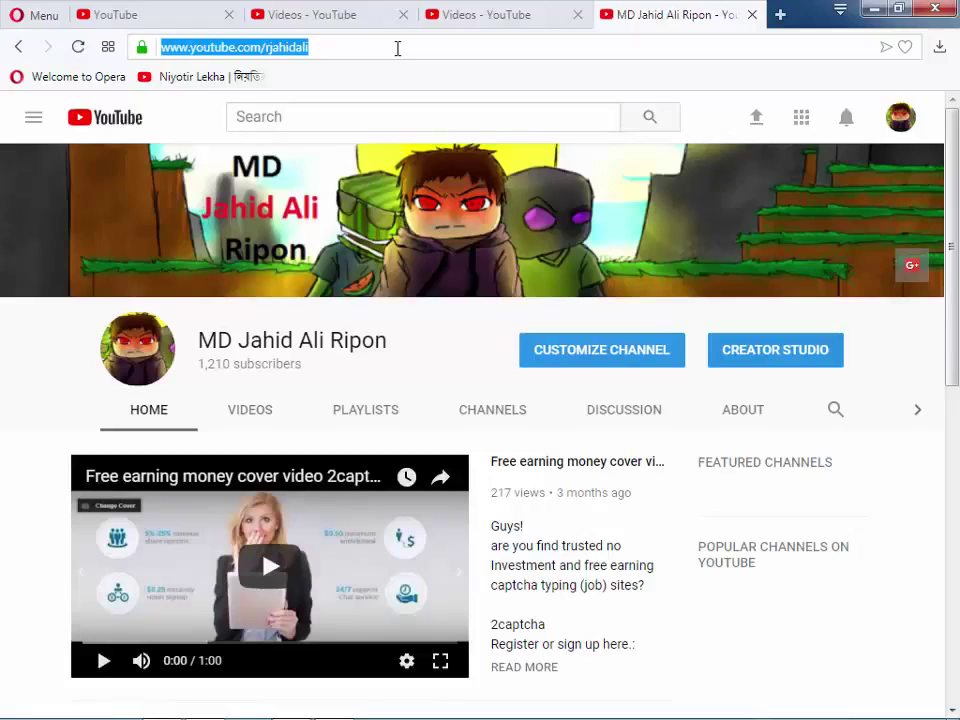
pyautogui.click(337, 119)
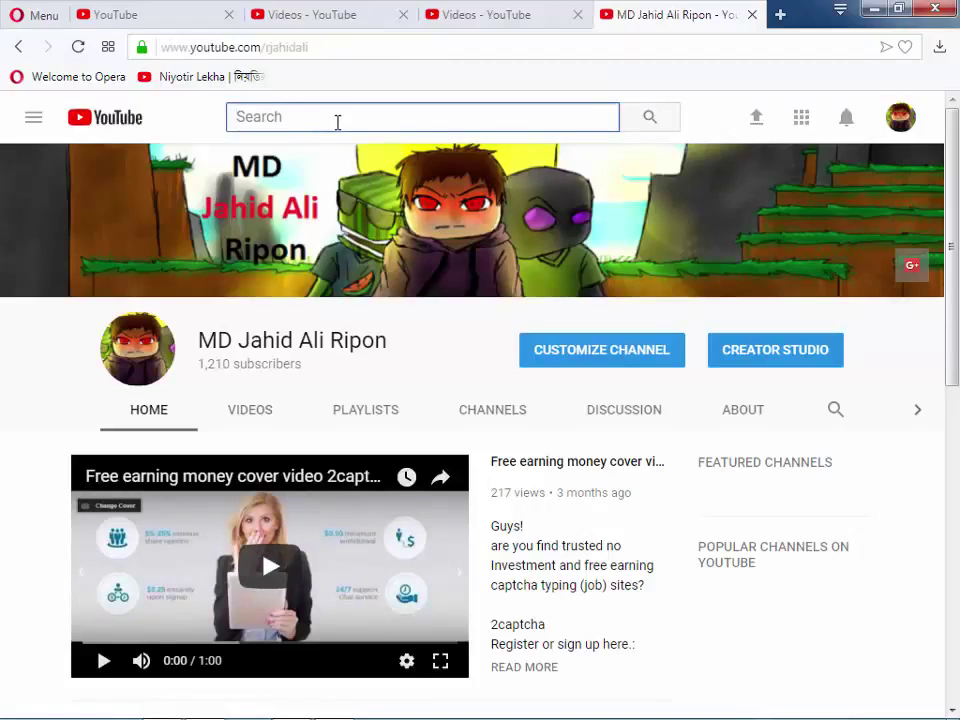
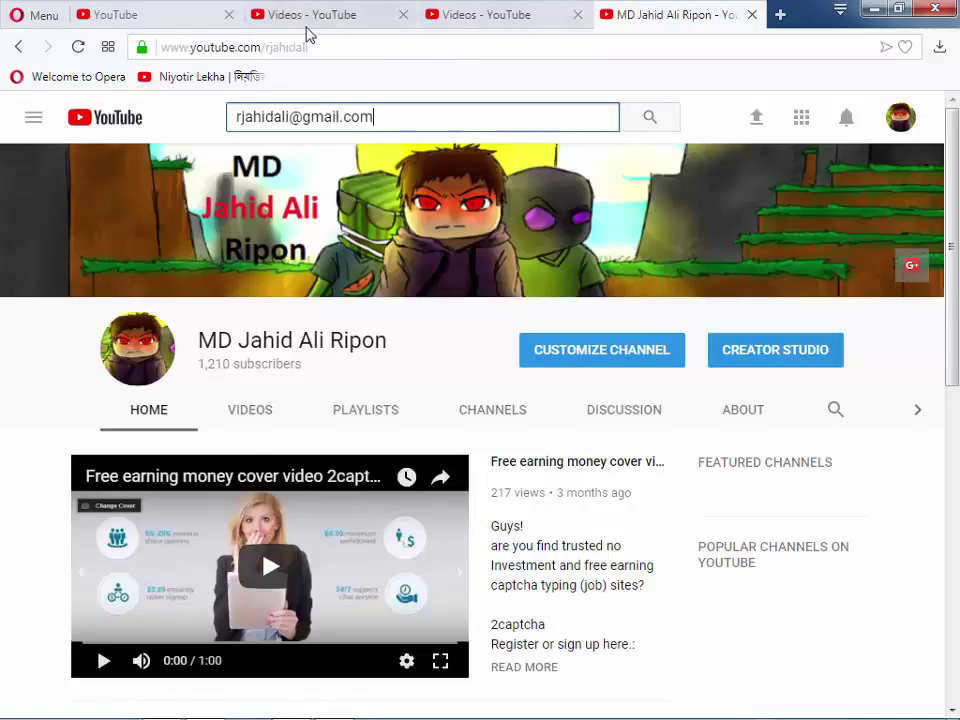
pyautogui.click(310, 20)
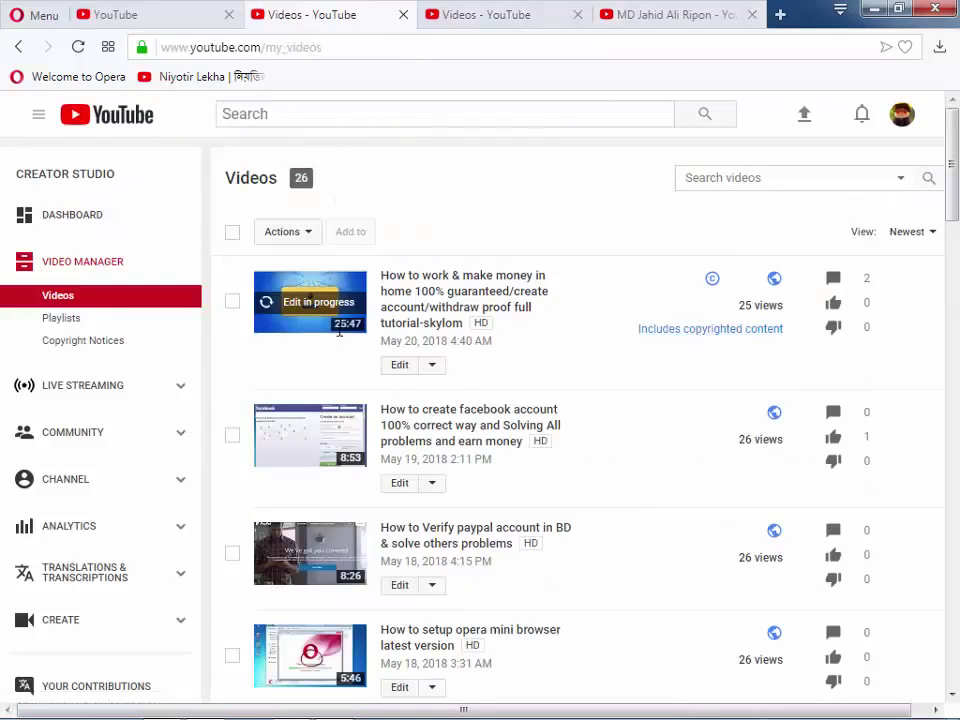
# Step: Close the YouTube channel tab and reload the Video Manager to refresh the tutorial's edit status
pyautogui.click(470, 18)
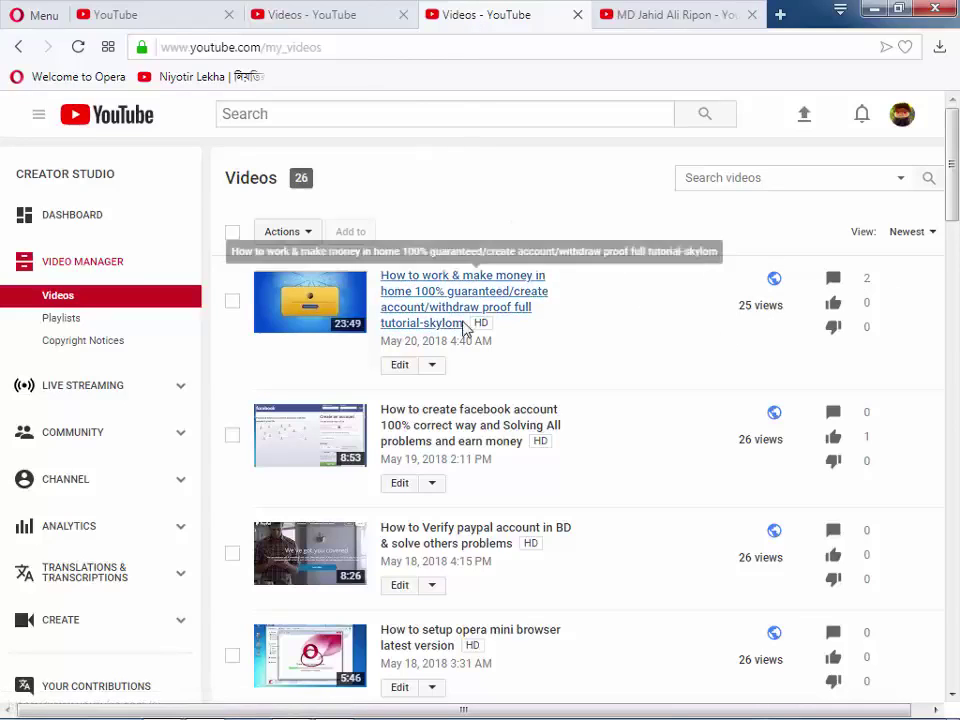
pyautogui.moveTo(768, 319); pyautogui.dragTo(740, 313)
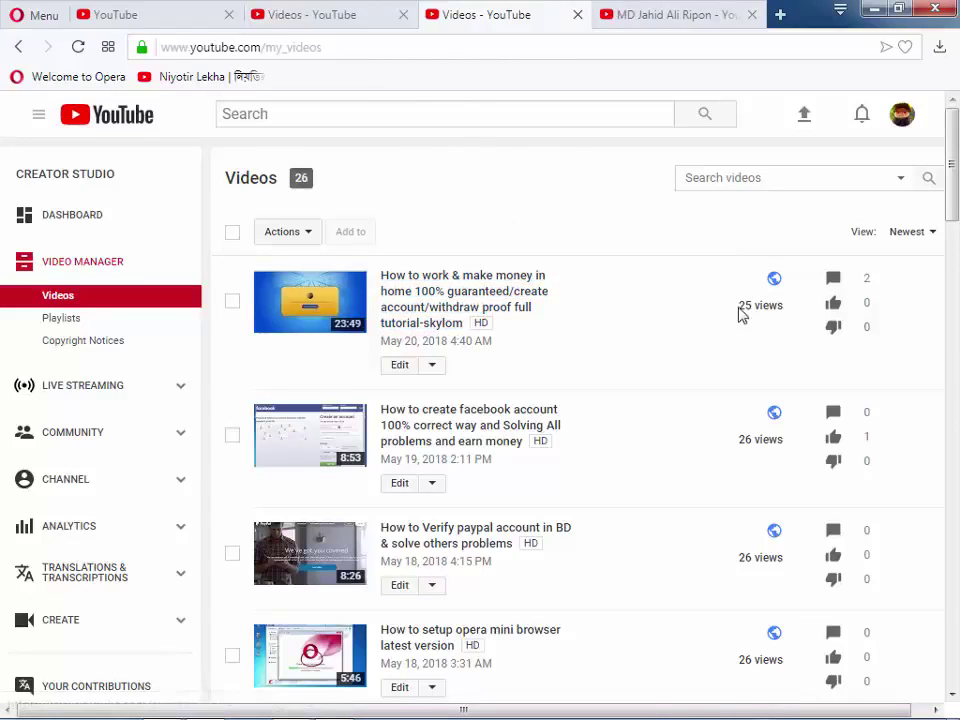
pyautogui.click(690, 16)
pyautogui.click(752, 15)
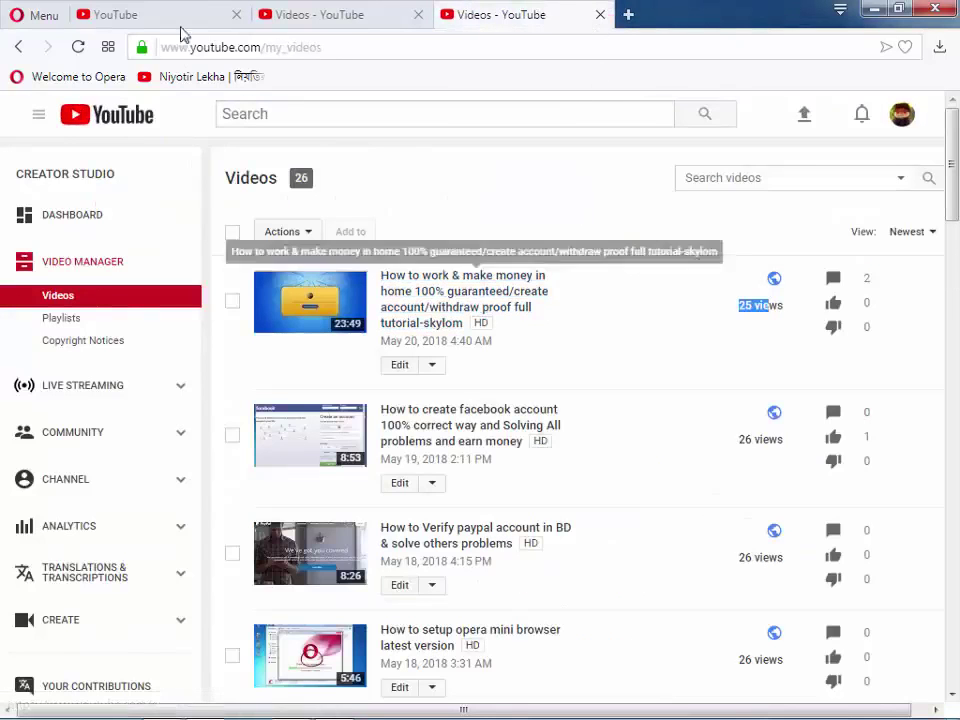
pyautogui.click(341, 20)
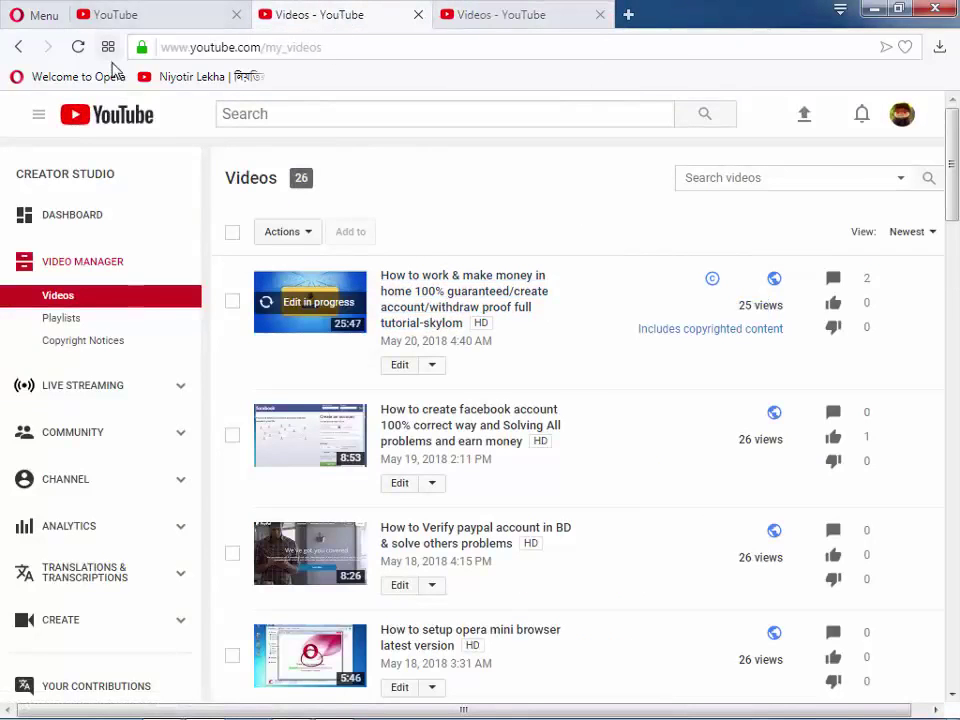
pyautogui.click(79, 50)
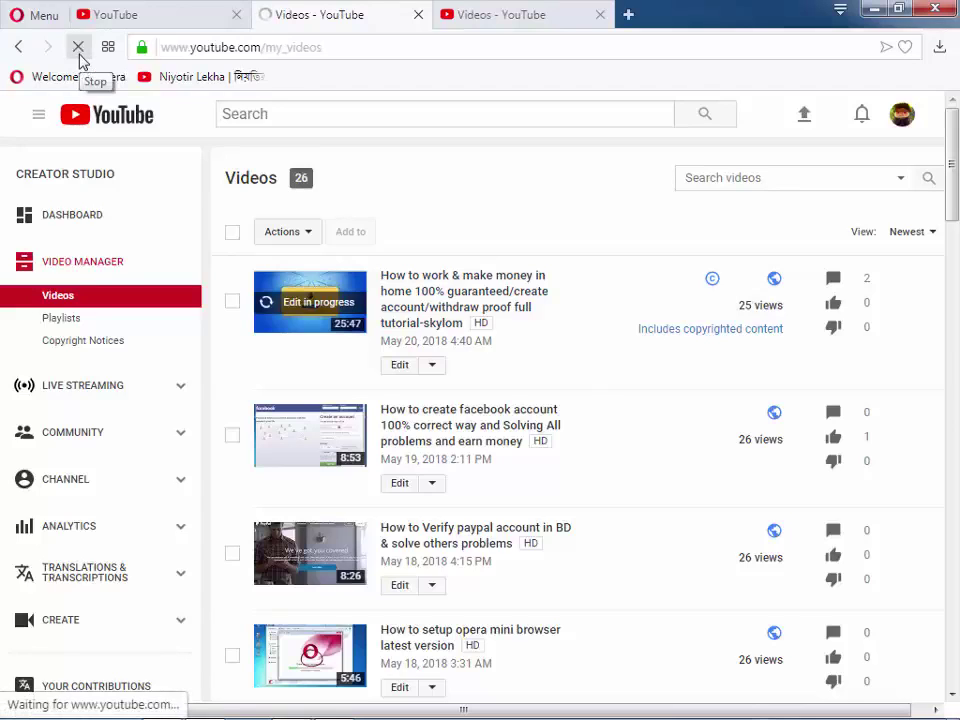